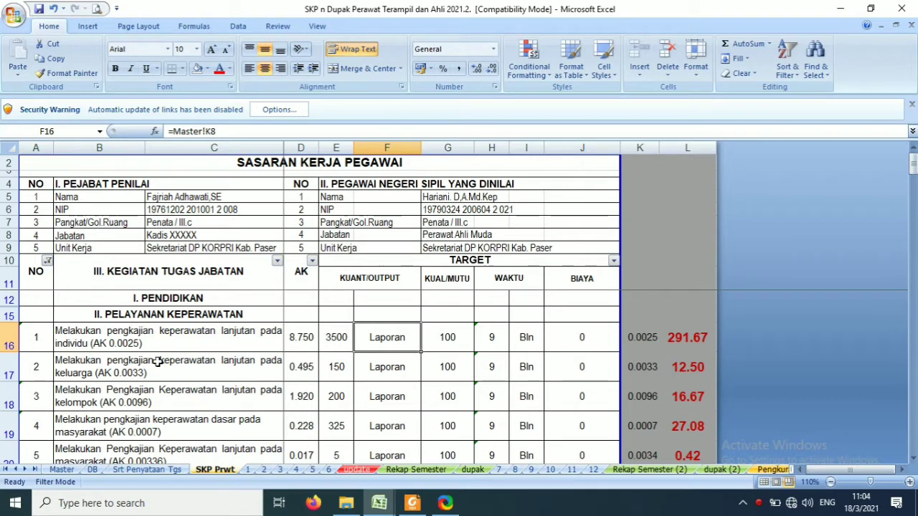
Step: Review the activity target quantities on the SKP Prwt sheet, ending at the AK total in the JUMLAH row
click(338, 348)
scroll(337, 402, down, 3)
scroll(337, 404, down, 9)
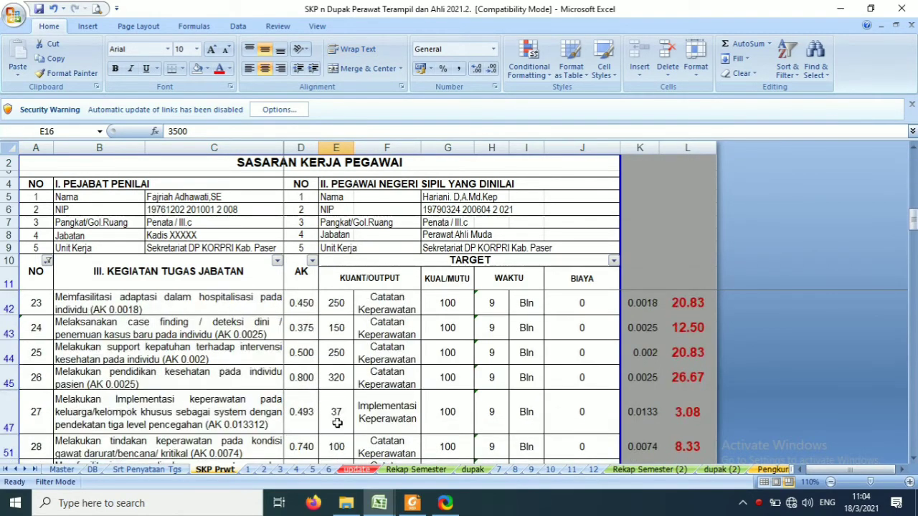
click(307, 362)
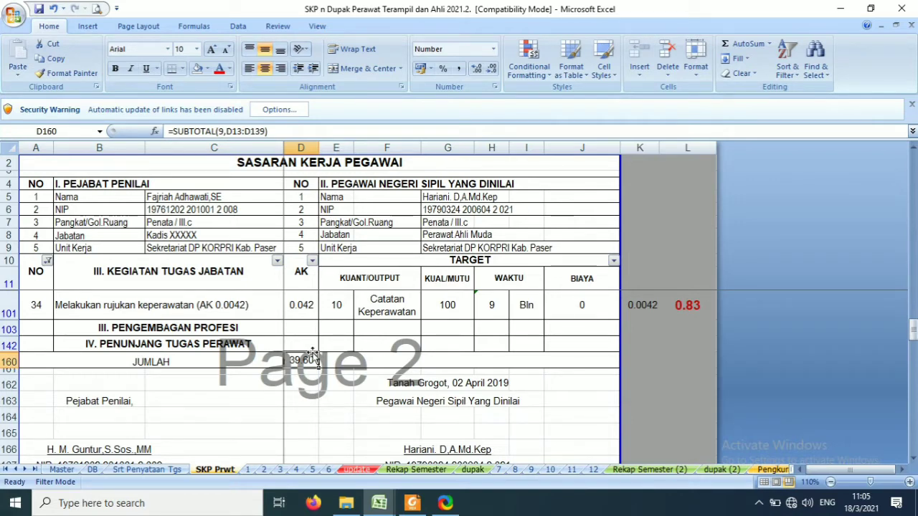
Step: Open the January sheet named 1 and go to the day 1 cell of the first nursing activity
click(251, 471)
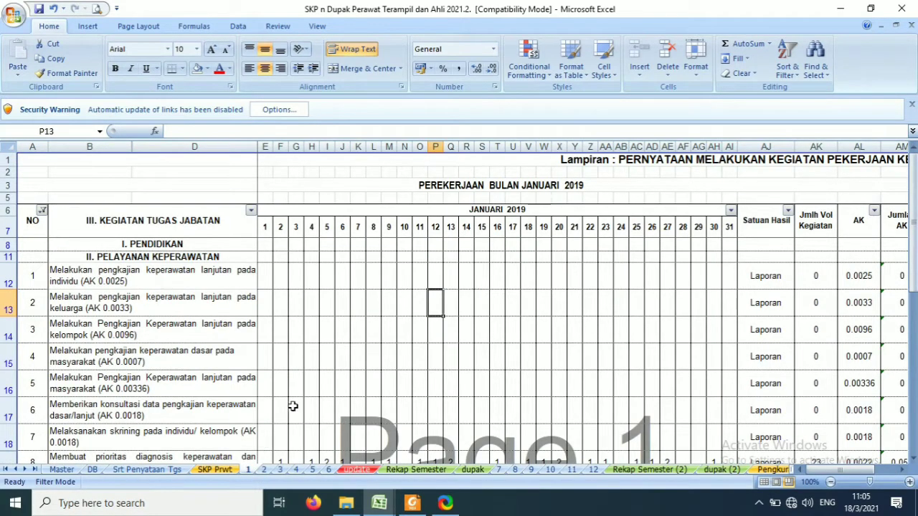
click(203, 277)
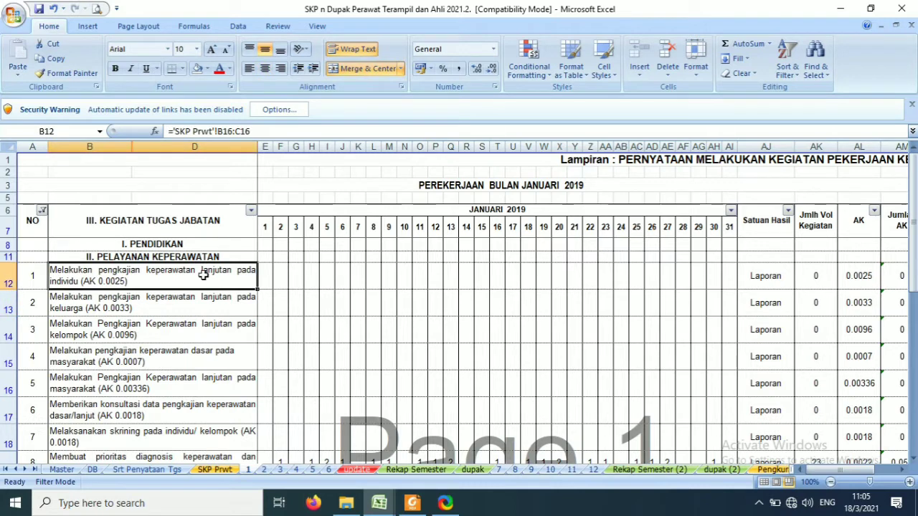
key(Right)
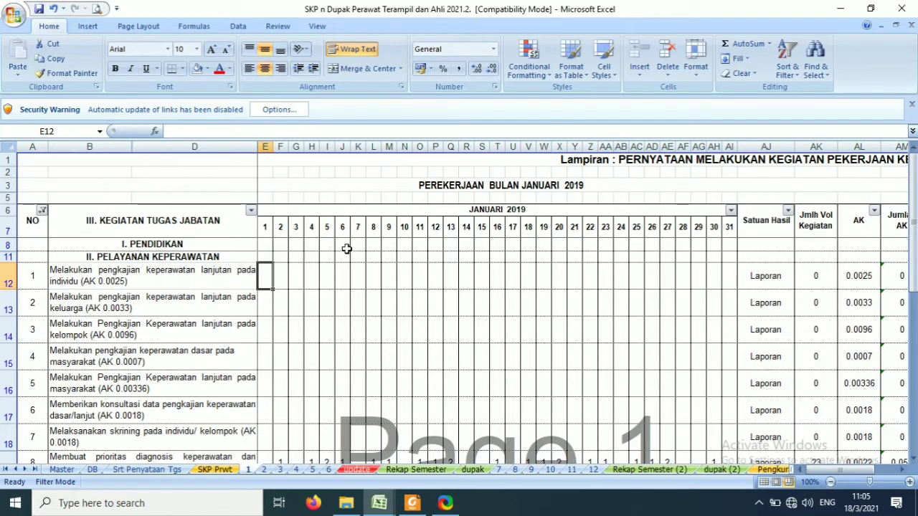
Step: Try to fill the day 6 column of the January grid with red, starting from the PENDIDIKAN row
drag(346, 249, 350, 448)
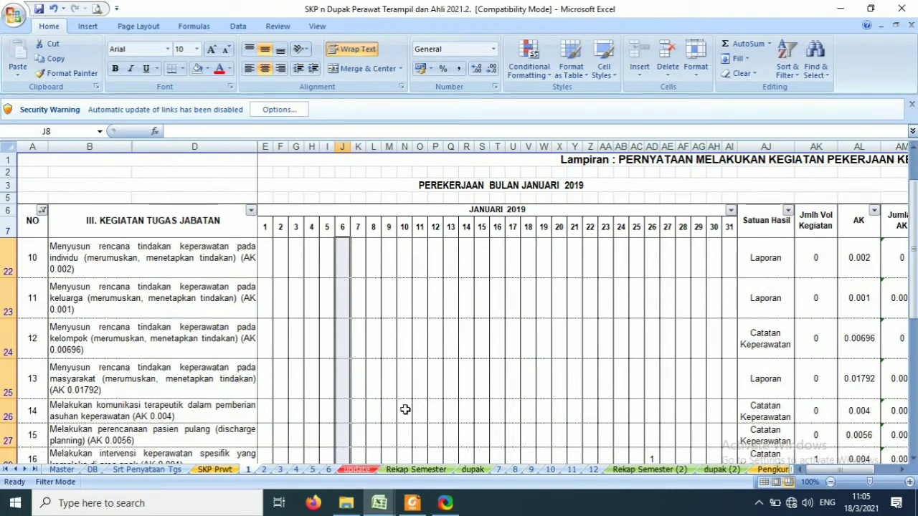
scroll(403, 406, up, 5)
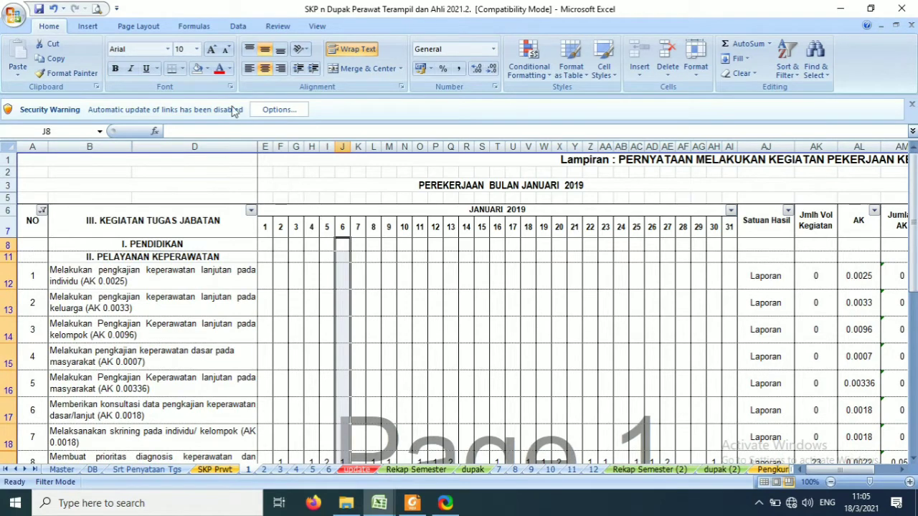
click(207, 69)
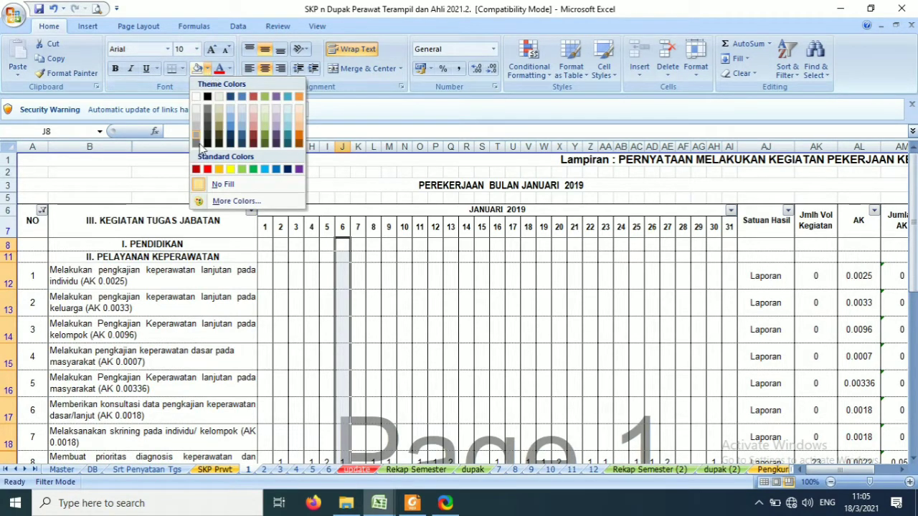
click(208, 170)
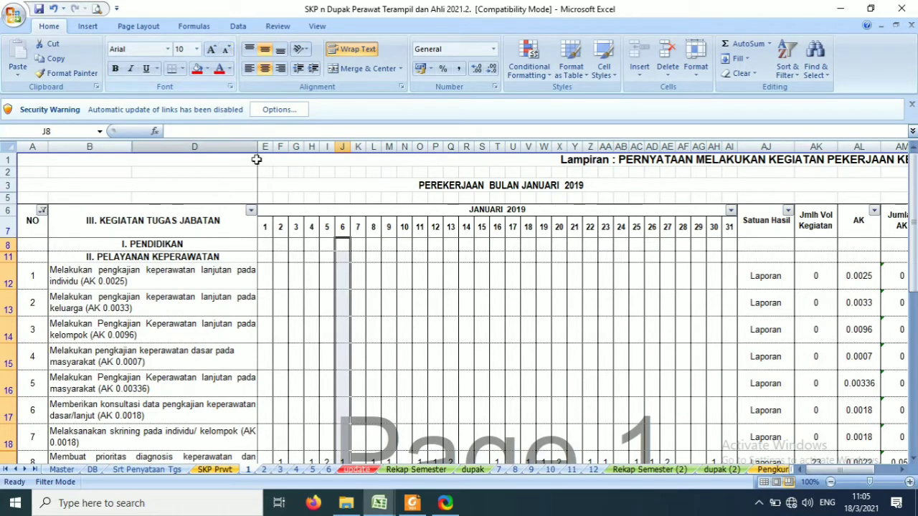
click(207, 69)
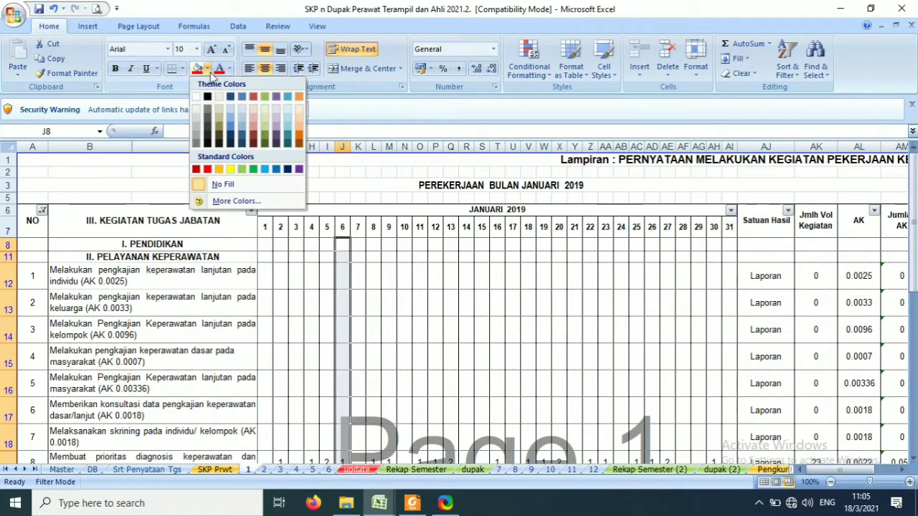
click(207, 170)
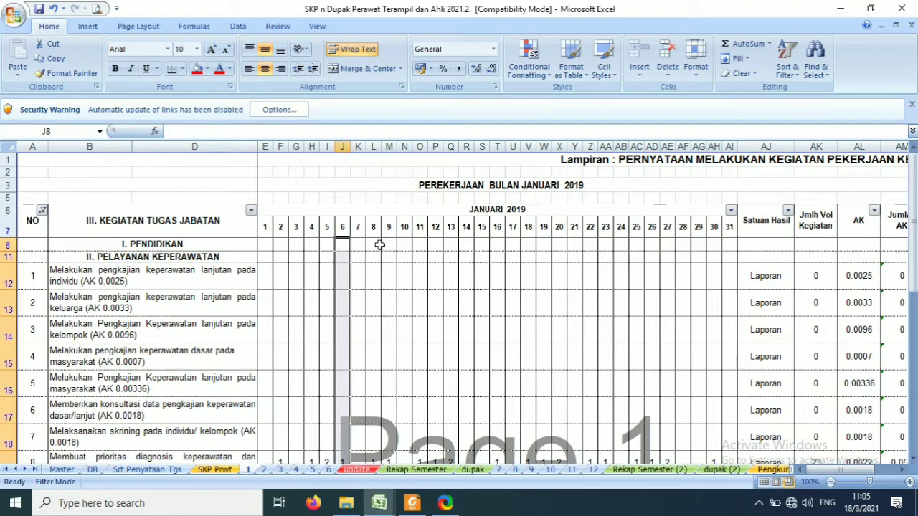
Step: Try to fill the day 12 and day 20 columns of the January grid with red
click(377, 244)
click(434, 248)
drag(435, 262, 442, 440)
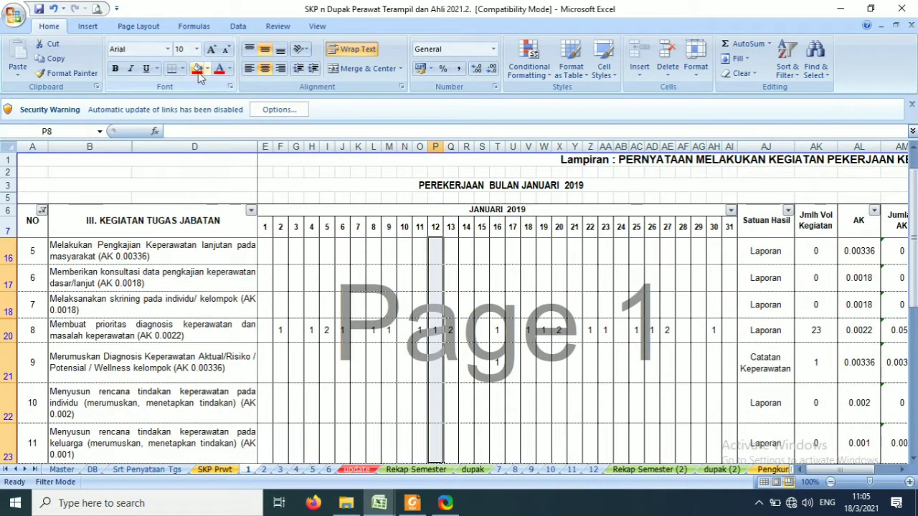
scroll(549, 256, up, 2)
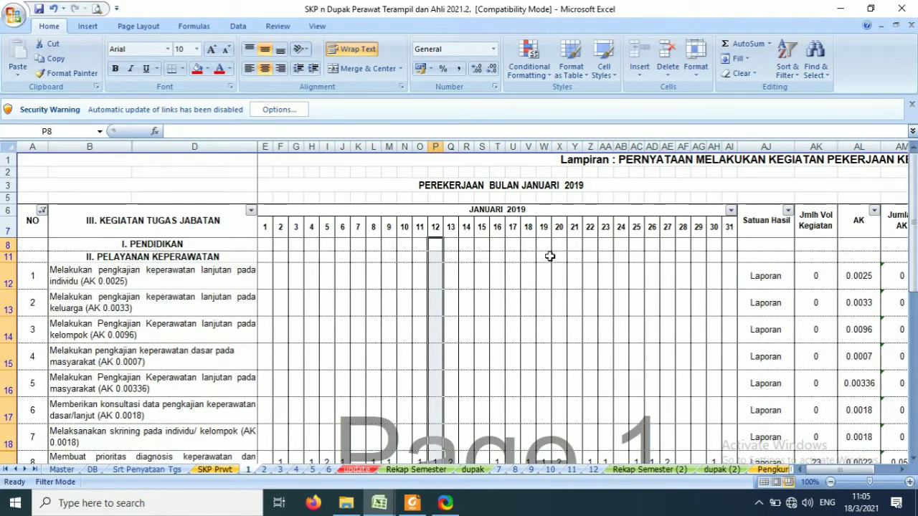
drag(562, 245, 566, 450)
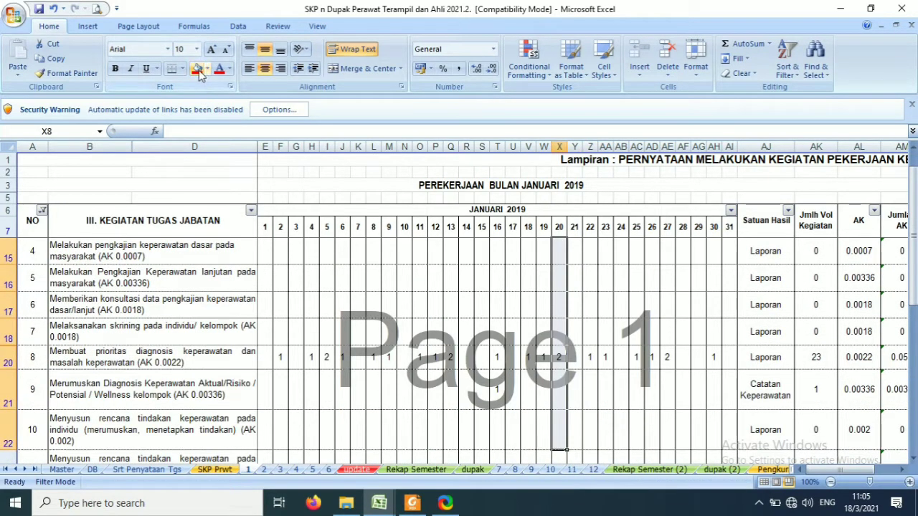
scroll(432, 222, up, 2)
click(510, 309)
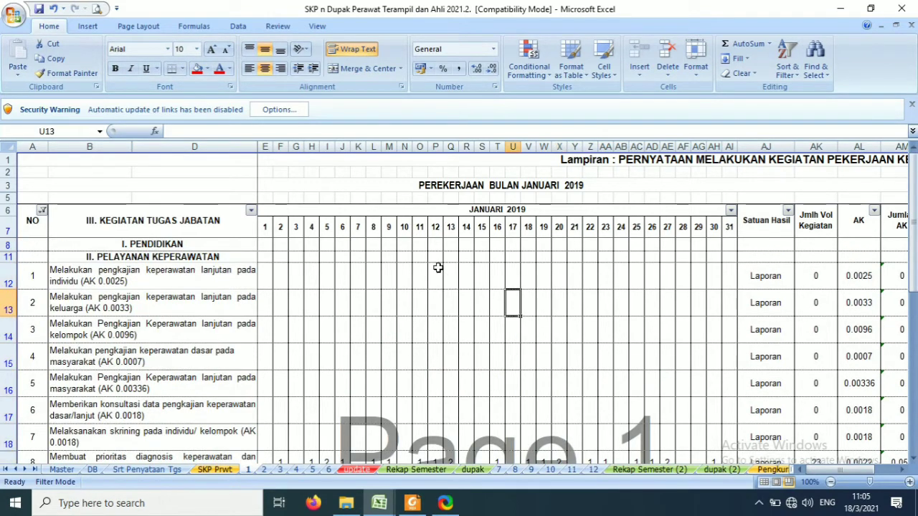
click(437, 267)
Step: Fill the day 6 cells of the PENDIDIKAN and PELAYANAN KEPERAWATAN heading rows, J8 and J11, with red
click(344, 245)
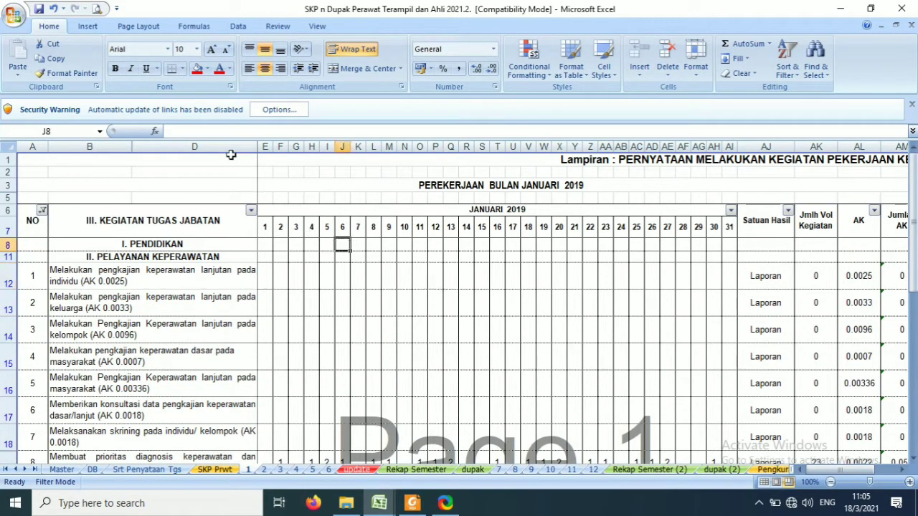
click(197, 69)
drag(342, 257, 345, 449)
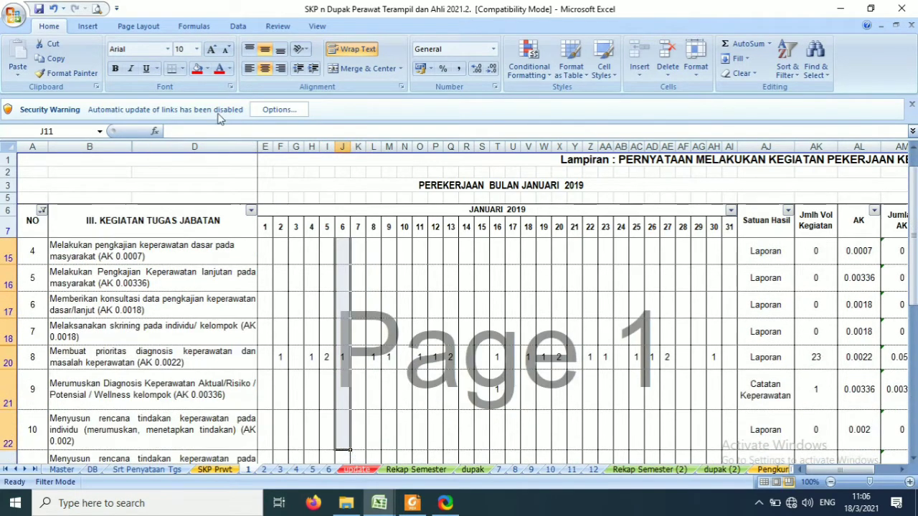
scroll(388, 251, up, 3)
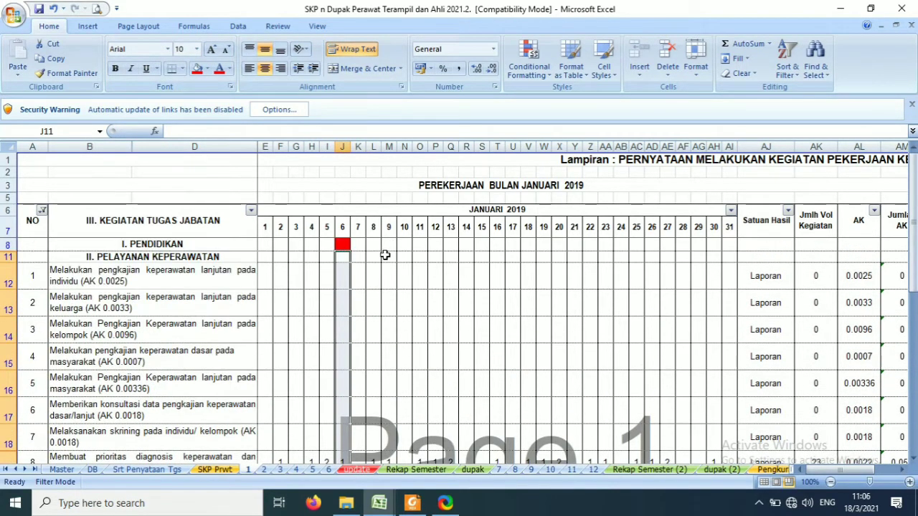
click(345, 274)
click(340, 259)
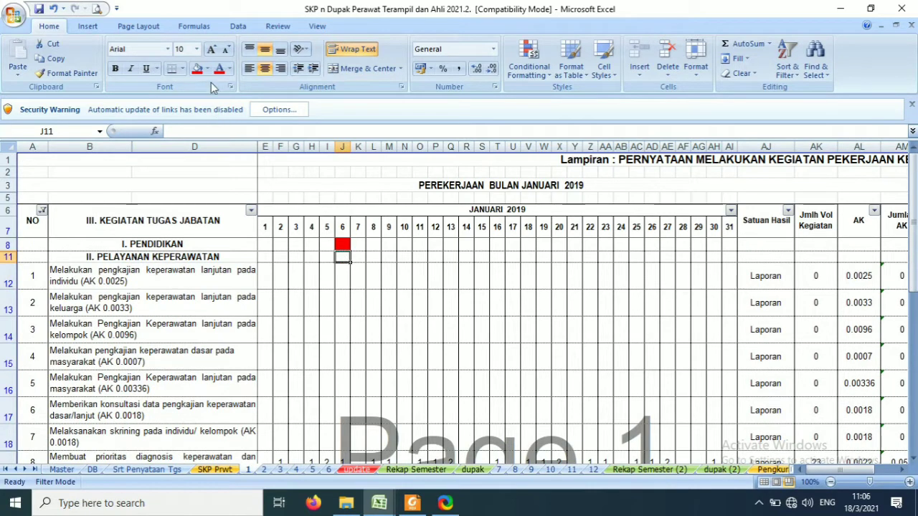
click(195, 69)
Step: Extend the red fill down the day 6 column from activity 1 through activity 14, J12 to J26
drag(349, 277, 344, 397)
key(F4)
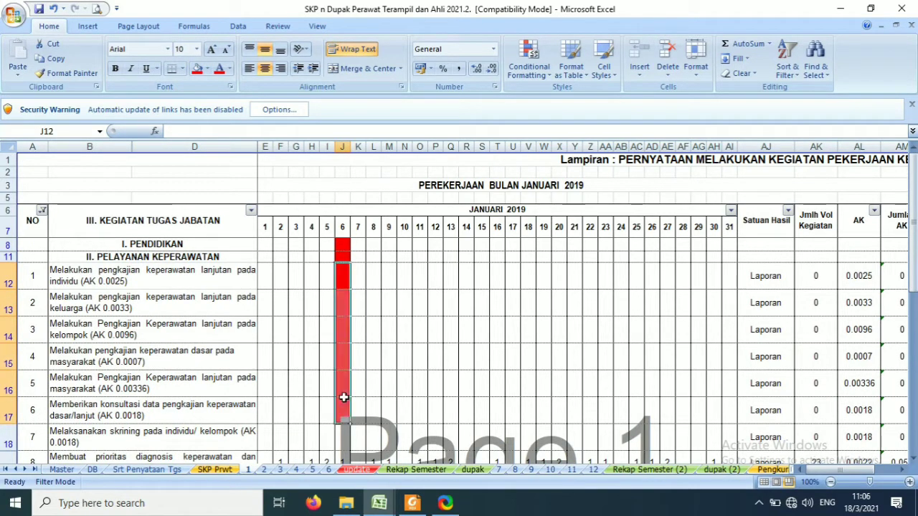
drag(345, 435, 343, 486)
key(F4)
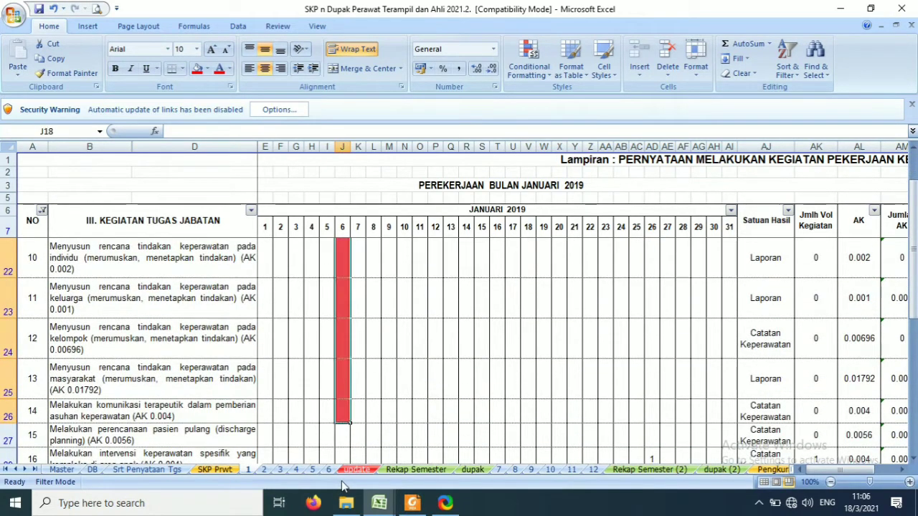
scroll(380, 420, up, 4)
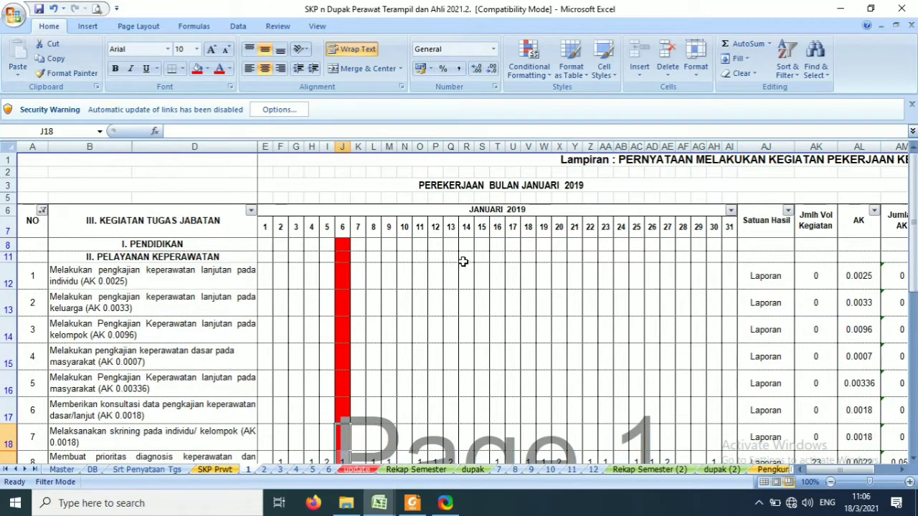
Step: Fill the day 12 and day 13 columns red from the PENDIDIKAN row through activity 11, P8 to Q23
drag(425, 244, 457, 454)
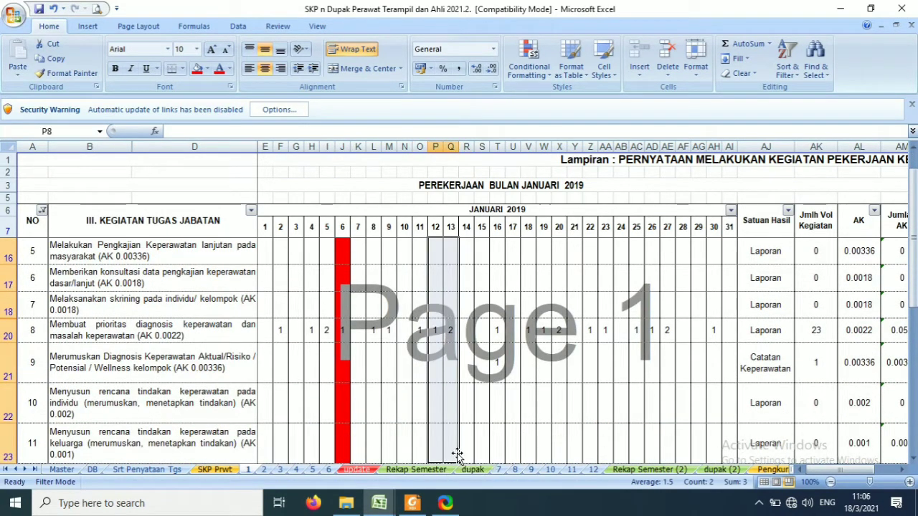
key(F4)
scroll(457, 453, down, 3)
scroll(484, 443, up, 5)
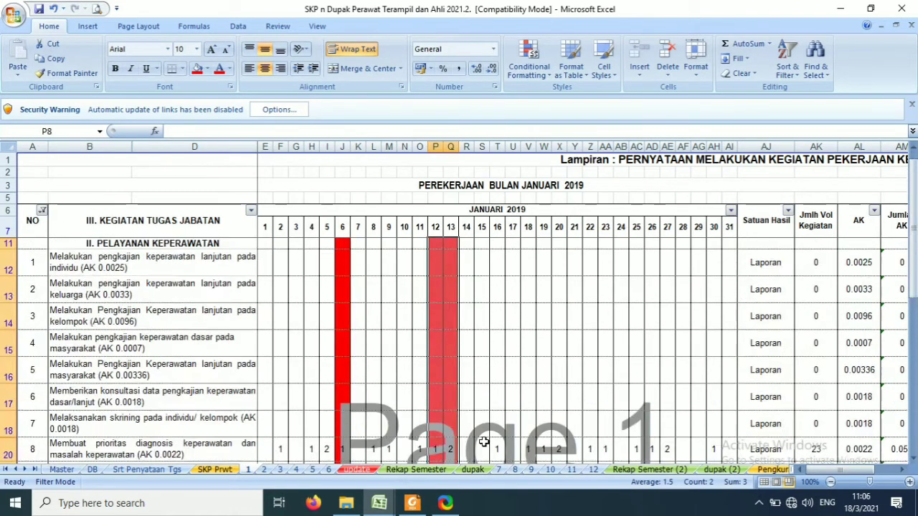
scroll(484, 442, up, 1)
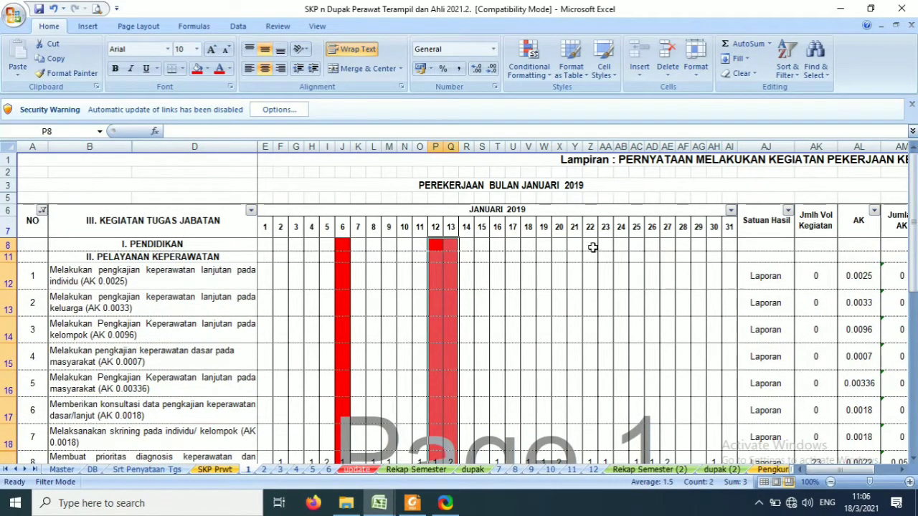
Step: Fill the day 22 and day 29 columns red from the PENDIDIKAN row through activity 7, rows 8 to 18
drag(593, 247, 592, 439)
key(F4)
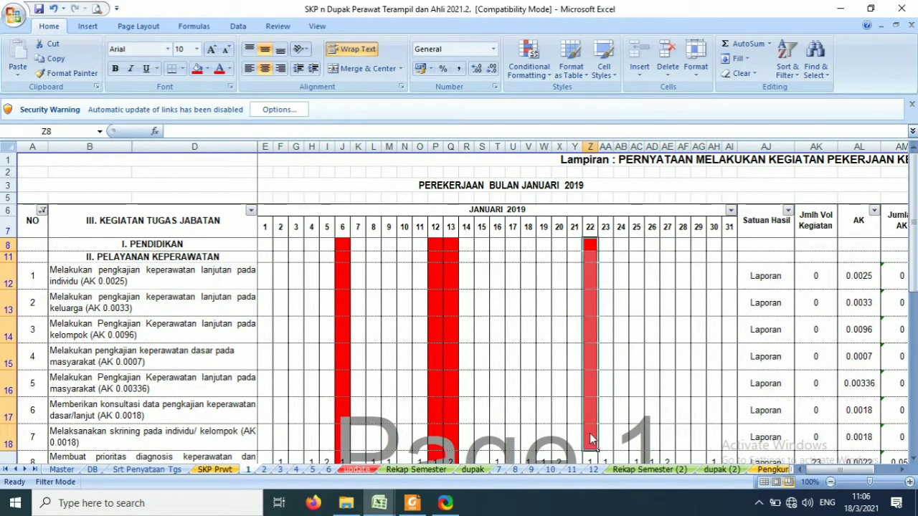
drag(696, 245, 696, 440)
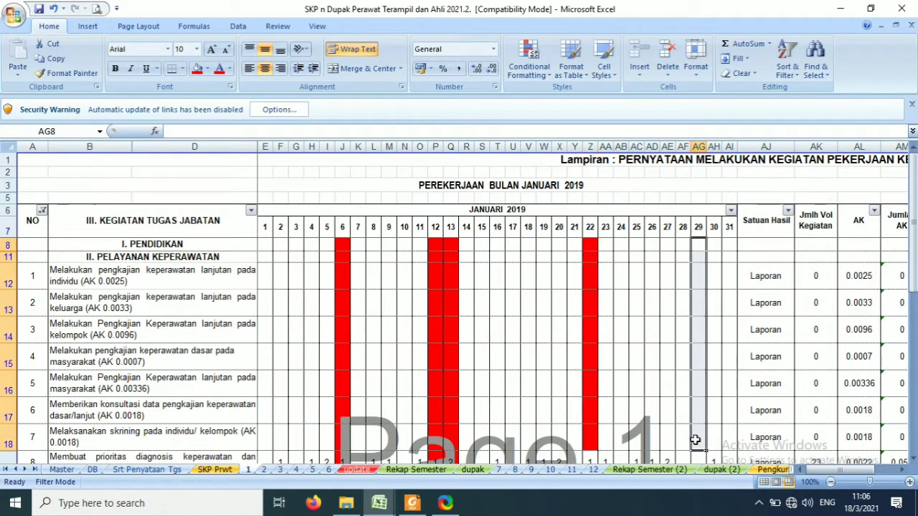
key(F4)
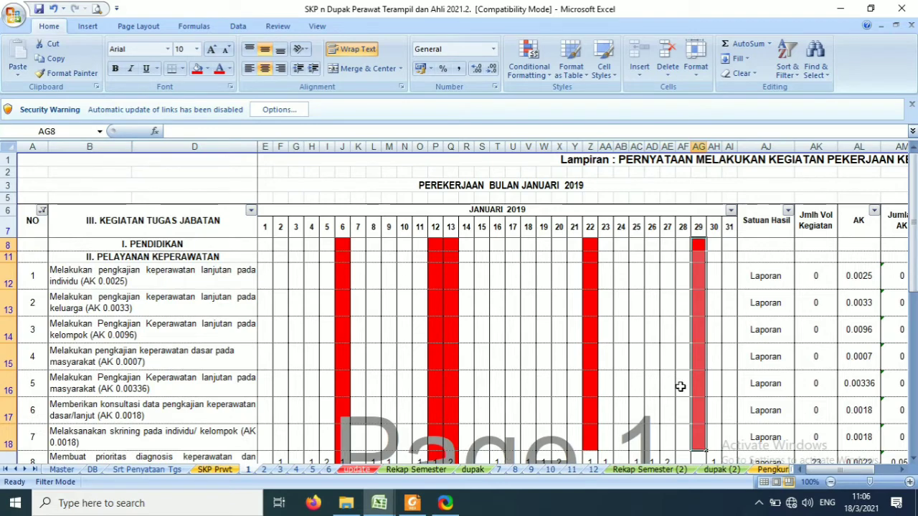
Step: Return to the SKP Prwt sheet and inspect activity 1's yearly target quantity and its monthly average formula in column L
click(228, 471)
scroll(362, 419, up, 10)
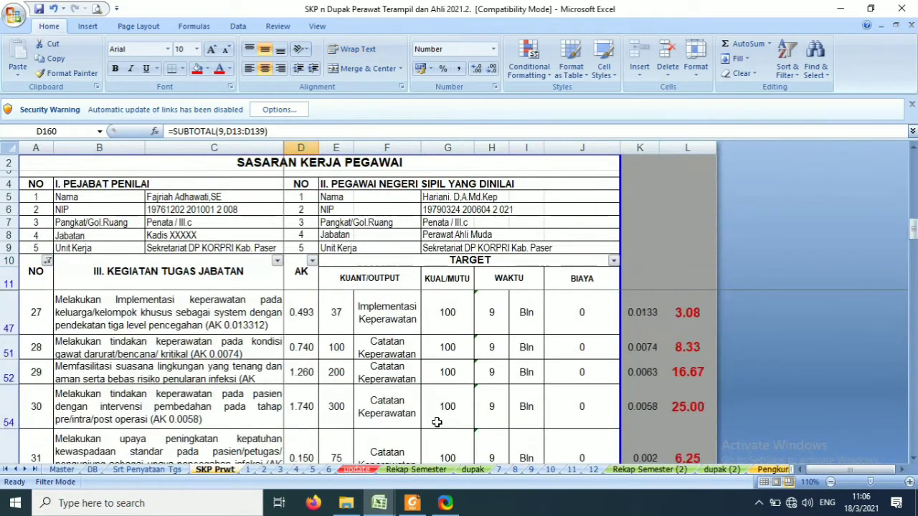
scroll(476, 416, up, 2)
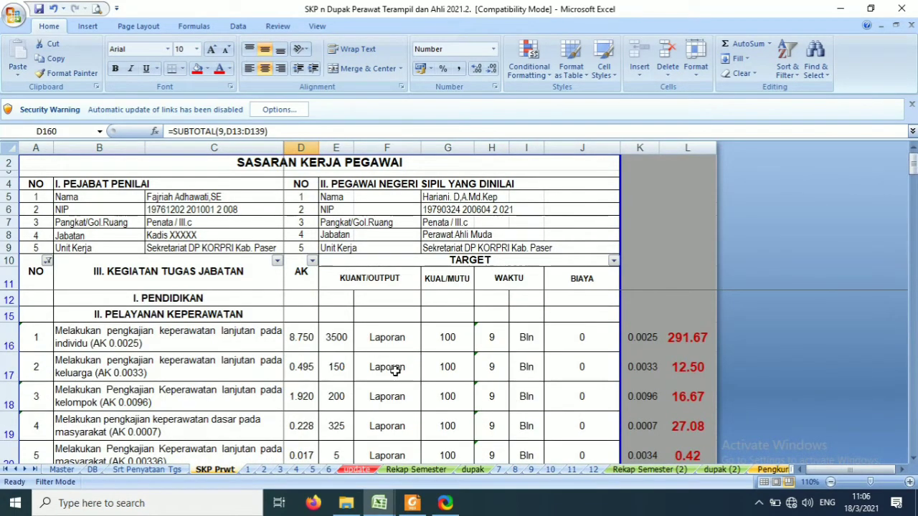
click(347, 342)
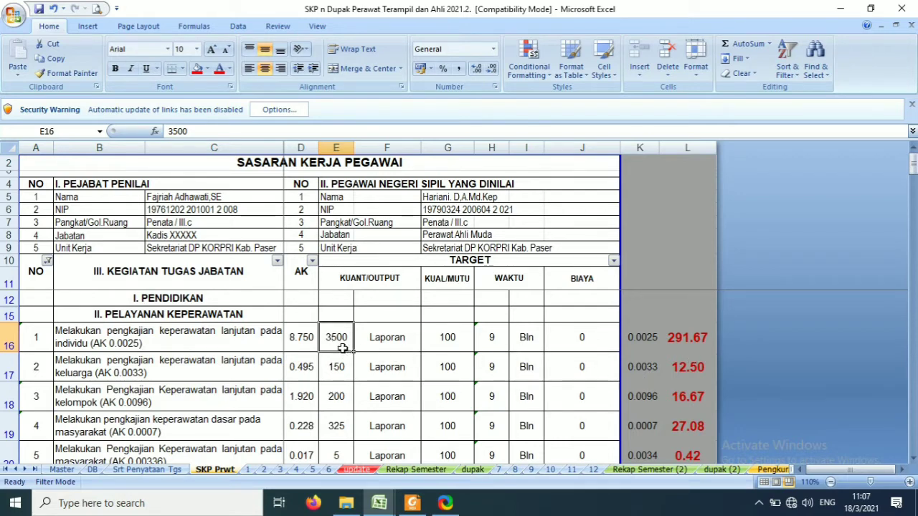
click(682, 346)
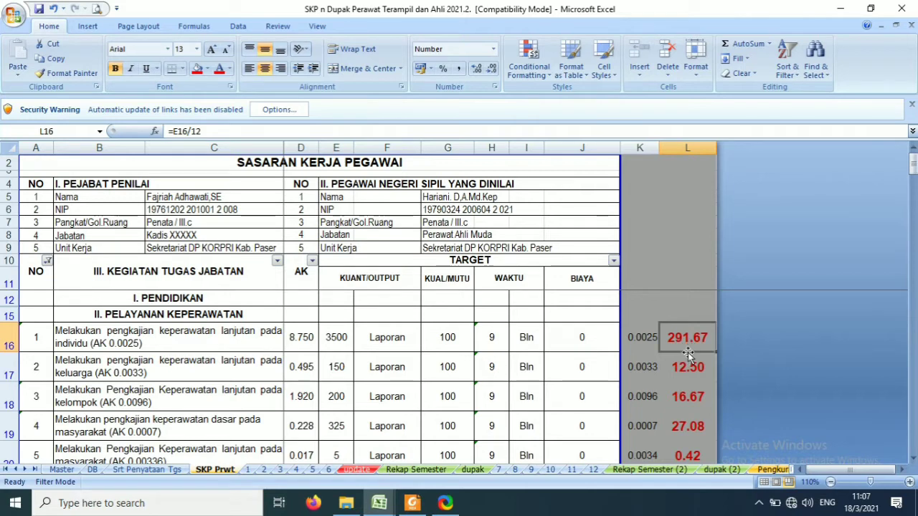
Step: Inspect activity 2's description, yearly target quantity and monthly average formula in row 17
click(255, 378)
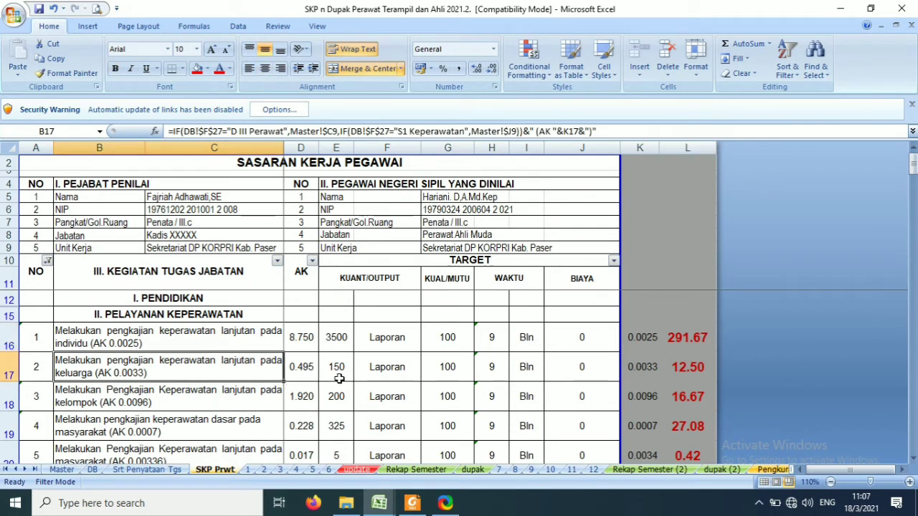
click(339, 378)
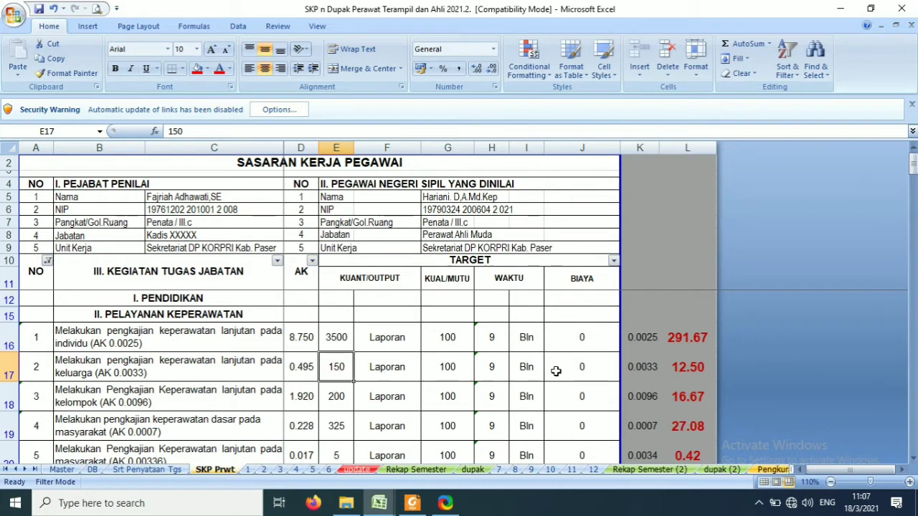
click(682, 373)
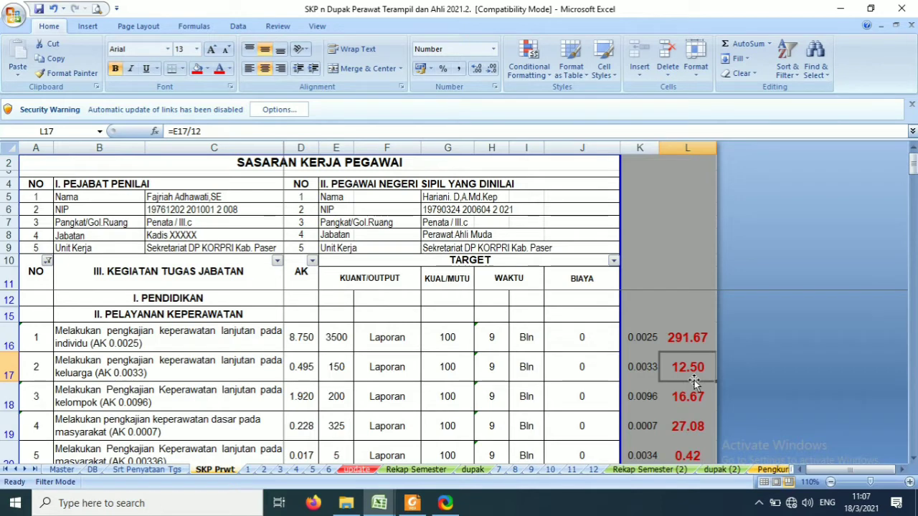
Step: Inspect activity 3's yearly target quantity and monthly average formula, and highlight the monthly averages of activities 1 to 6 in column L
click(331, 396)
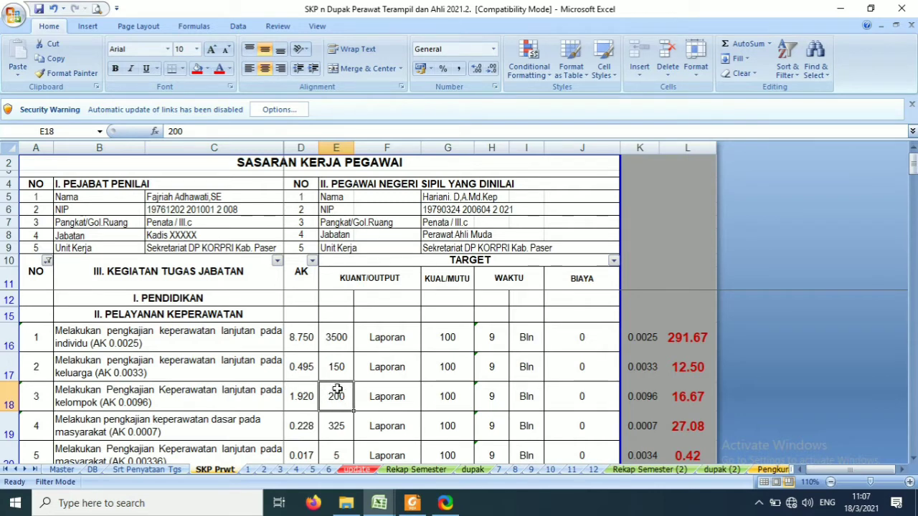
click(686, 398)
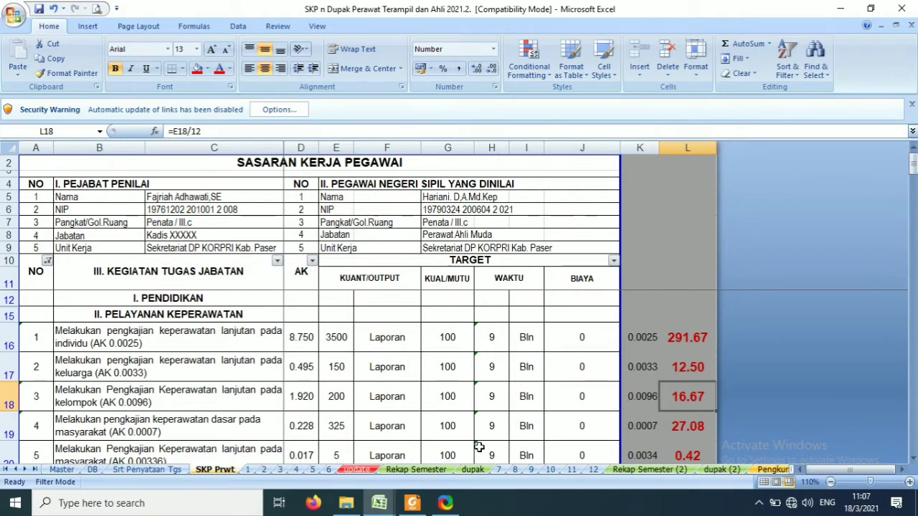
click(677, 331)
drag(677, 331, 688, 412)
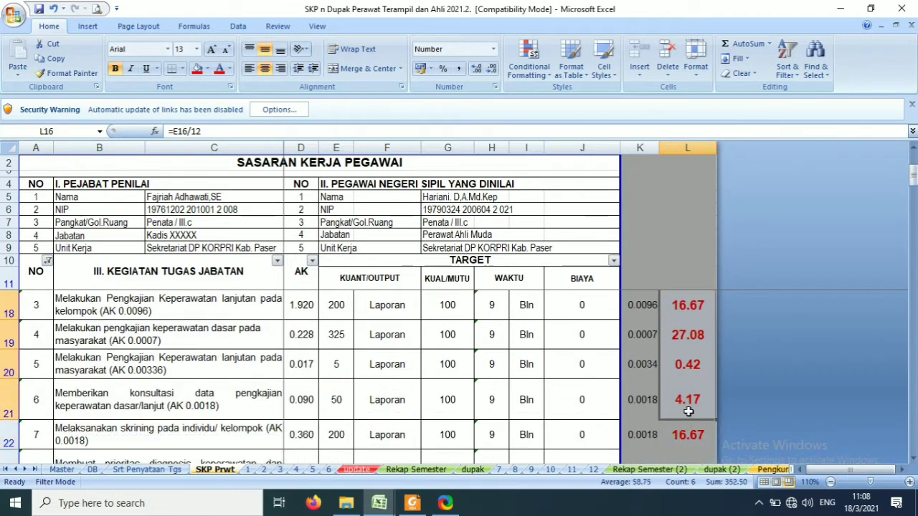
Step: Inspect activity 5's monthly average formula, yearly target quantity and description in row 20
click(687, 374)
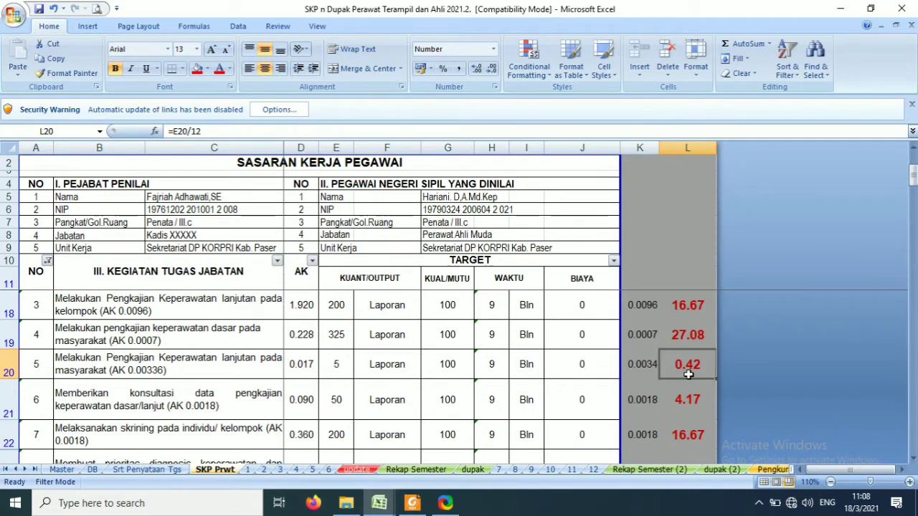
click(343, 365)
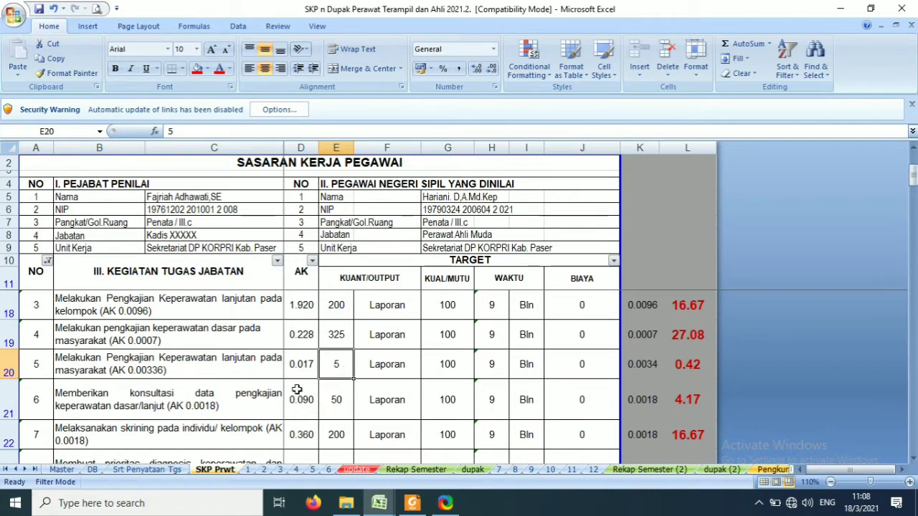
click(227, 373)
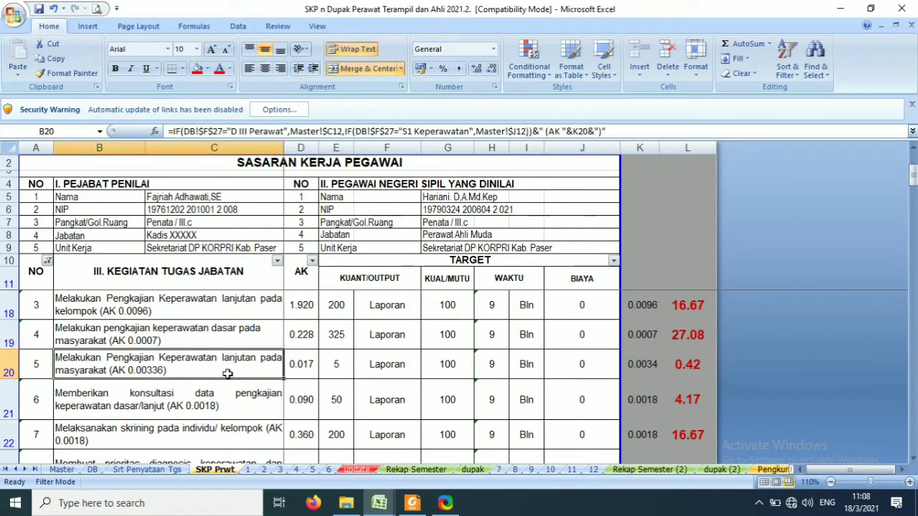
Step: Return to the January activity sheet 1 and enter a volume of 12 for activity 1 on day 1
click(248, 469)
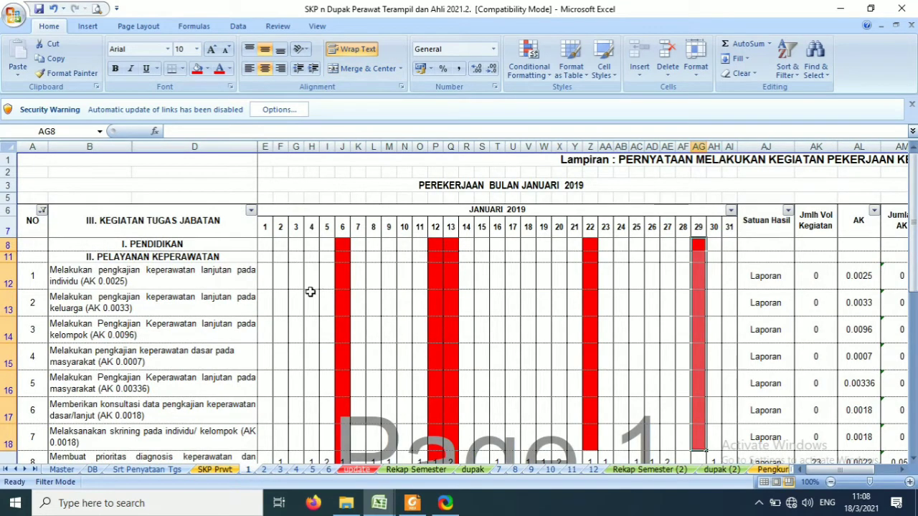
click(261, 283)
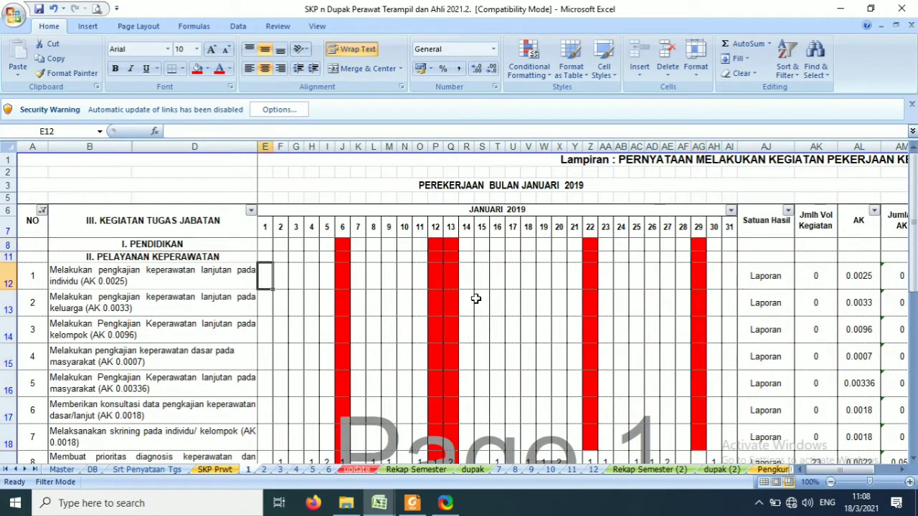
key(Left)
key(Right)
text(12)
key(ctrl+Return)
key(Tab)
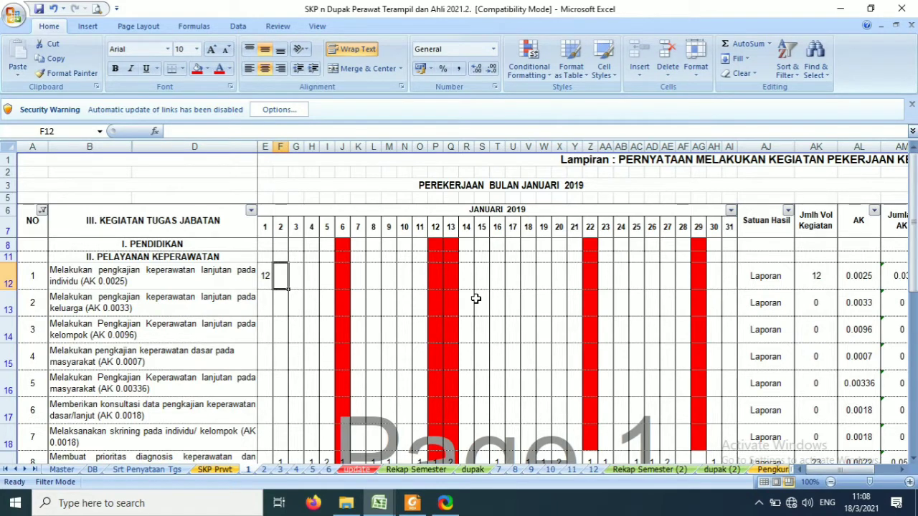
Step: Enter activity 1's volumes for days 2 to 5 in row 12 as 10, 8, 9 and 13
text(10)
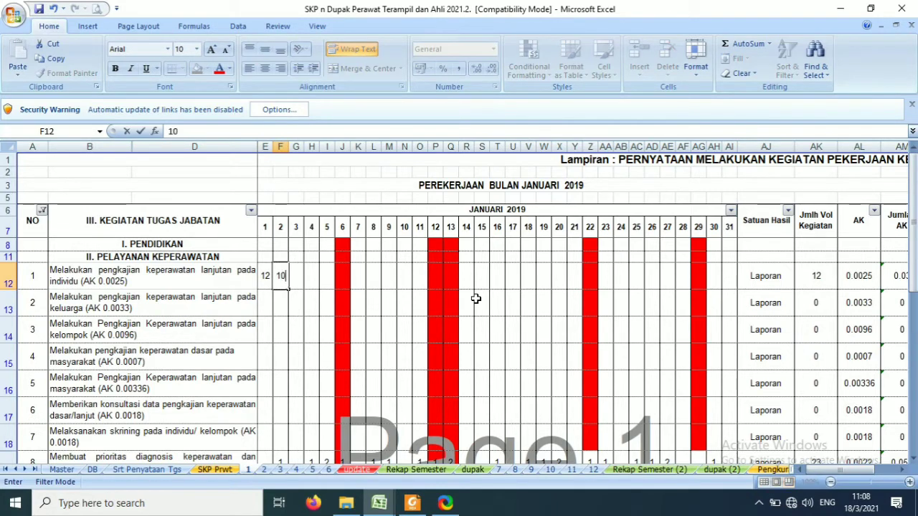
key(Tab)
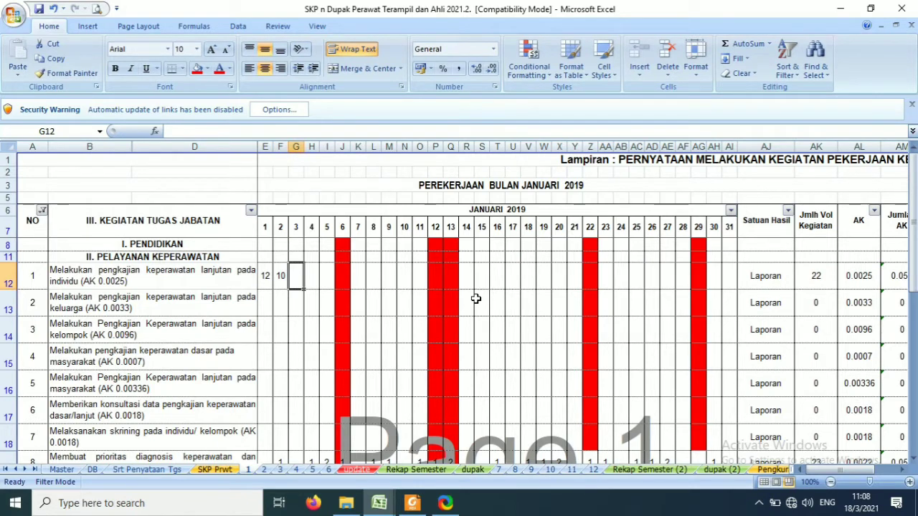
text(8)
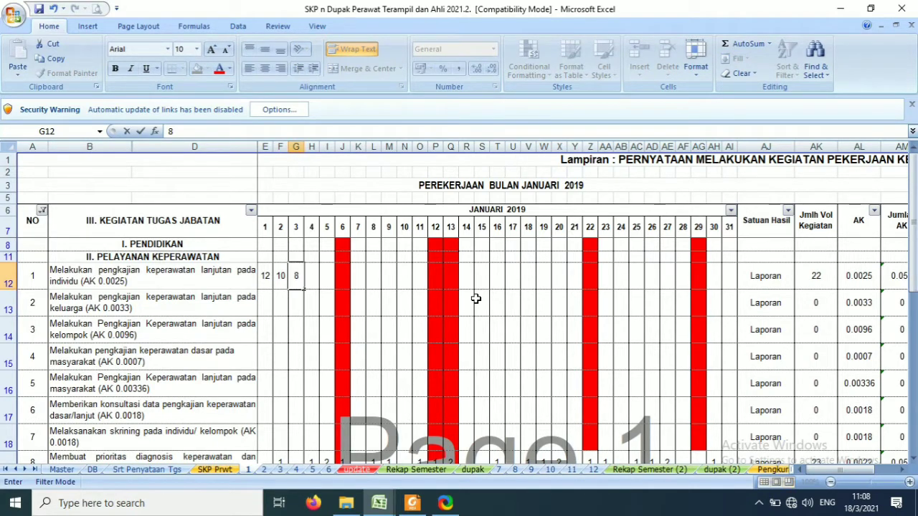
key(Tab)
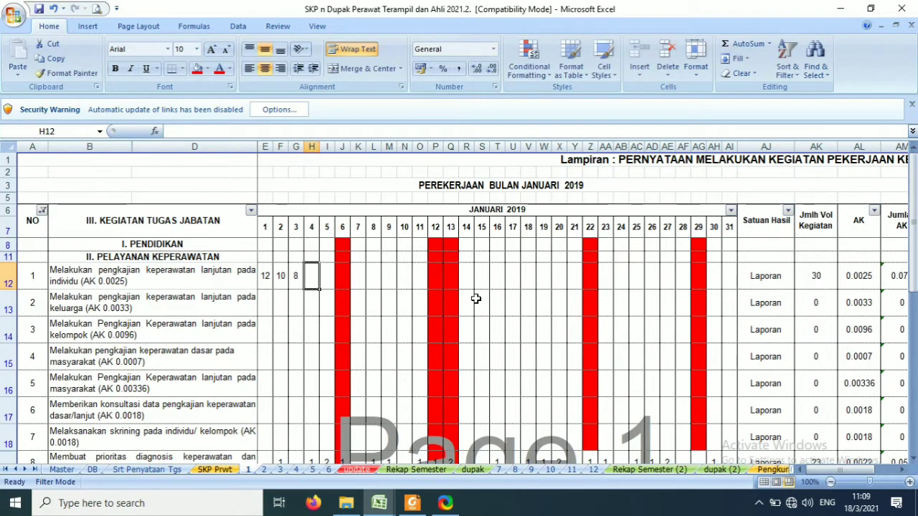
text(9)
key(Tab)
text(13)
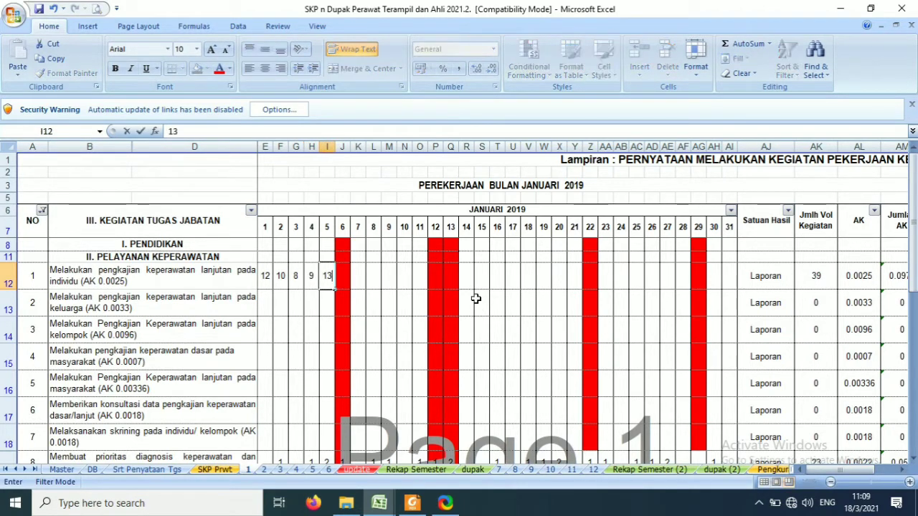
key(Tab)
Step: Skip the red day 6 and enter activity 1's volumes for days 7 to 11 as 14, 8, 11, 10 and 8
key(Tab)
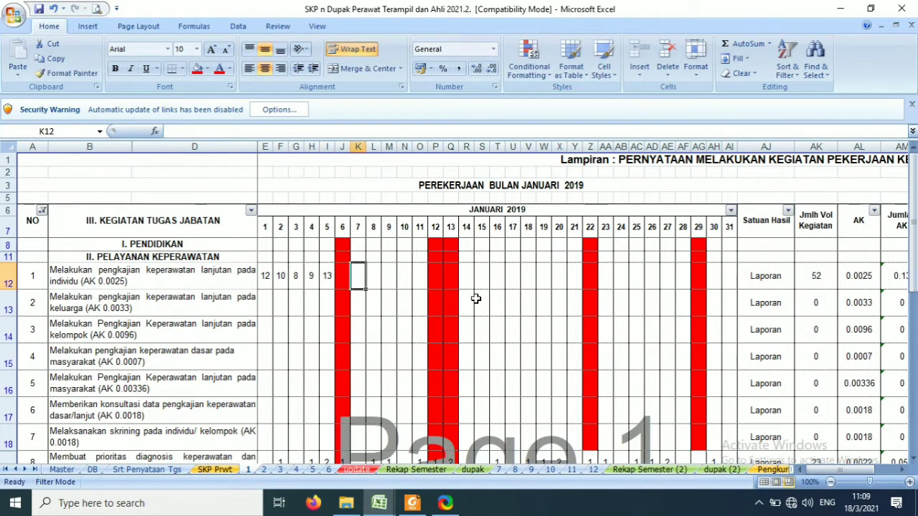
text(14)
key(Tab)
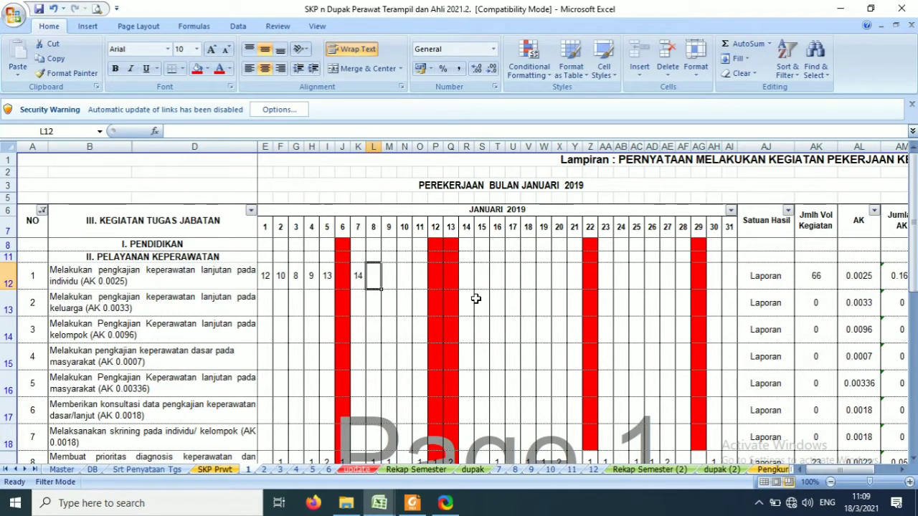
text(8)
key(Tab)
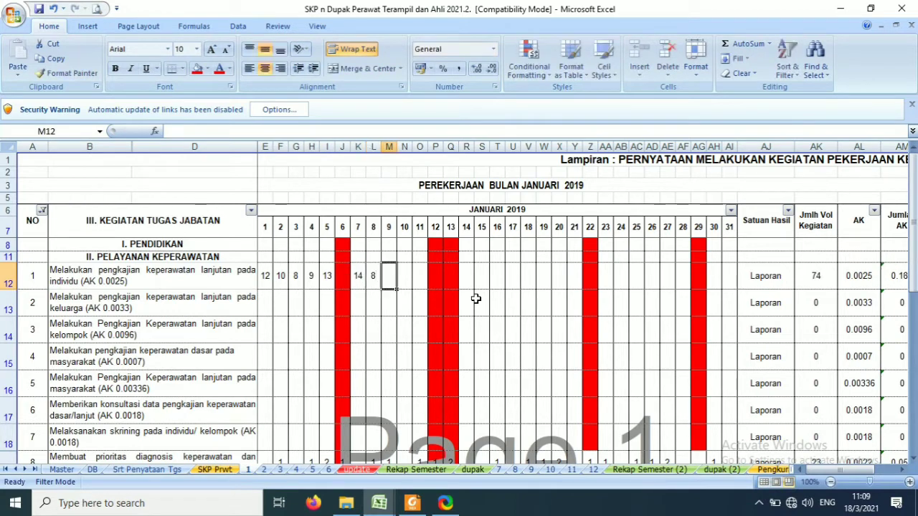
text(1)
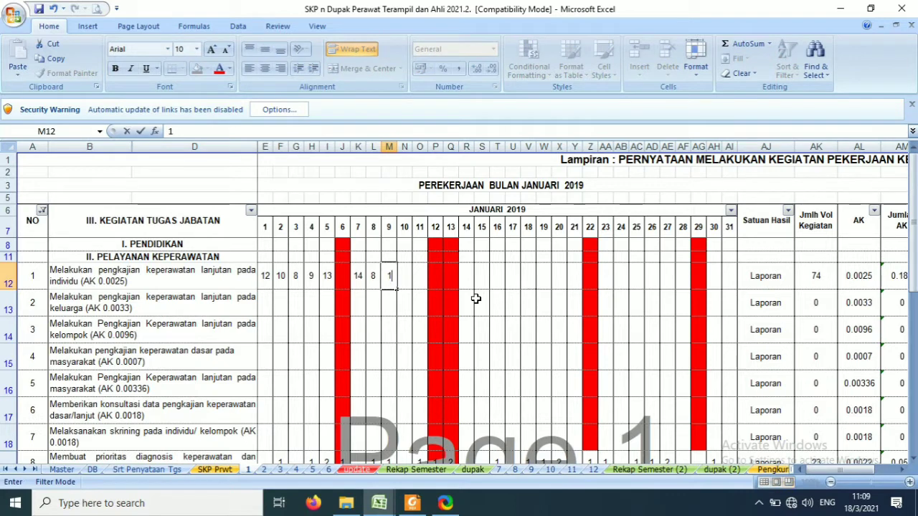
text(1)
key(Tab)
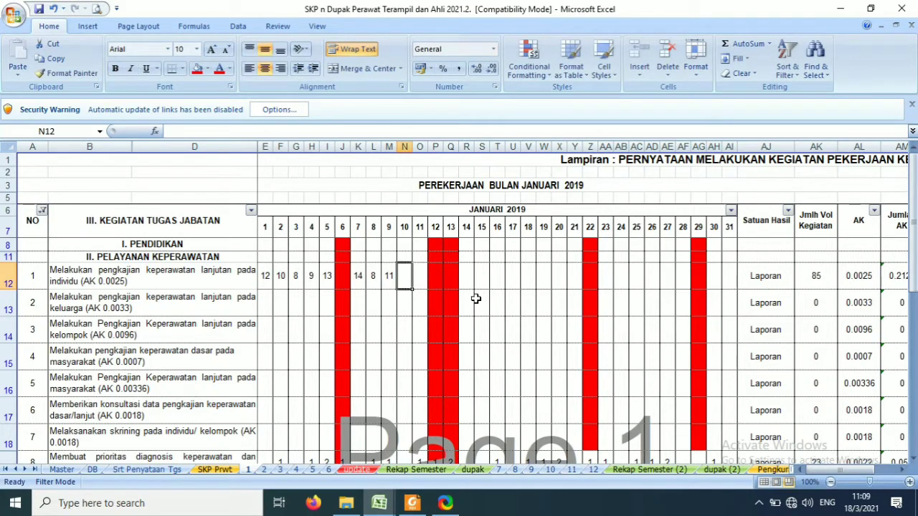
text(10)
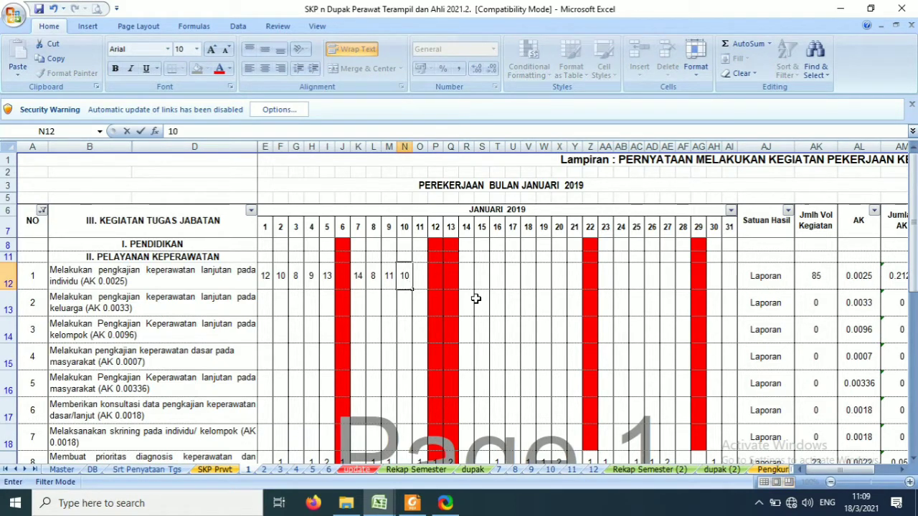
key(Tab)
text(8)
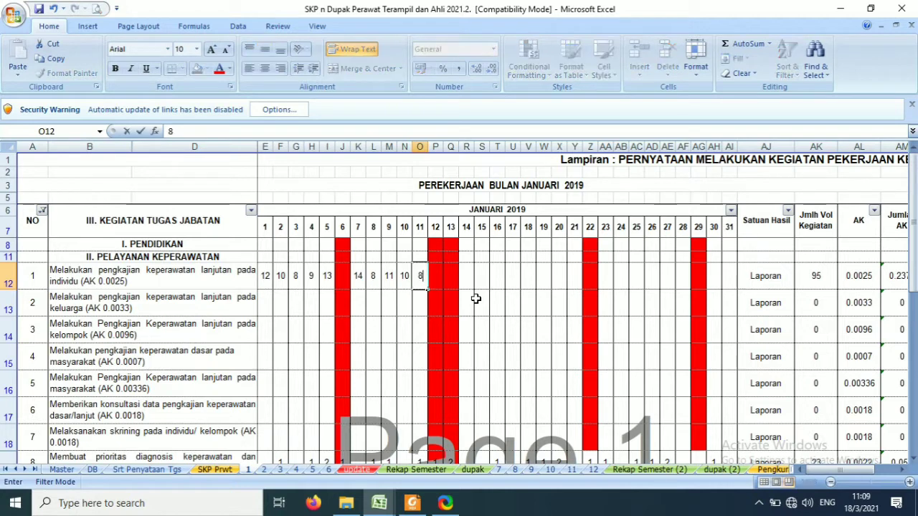
key(Tab)
Step: Skip the red days 12 and 13 and enter activity 1's volumes for days 14 to 16 as 12, 15 and 8
key(Tab)
key(Tab)
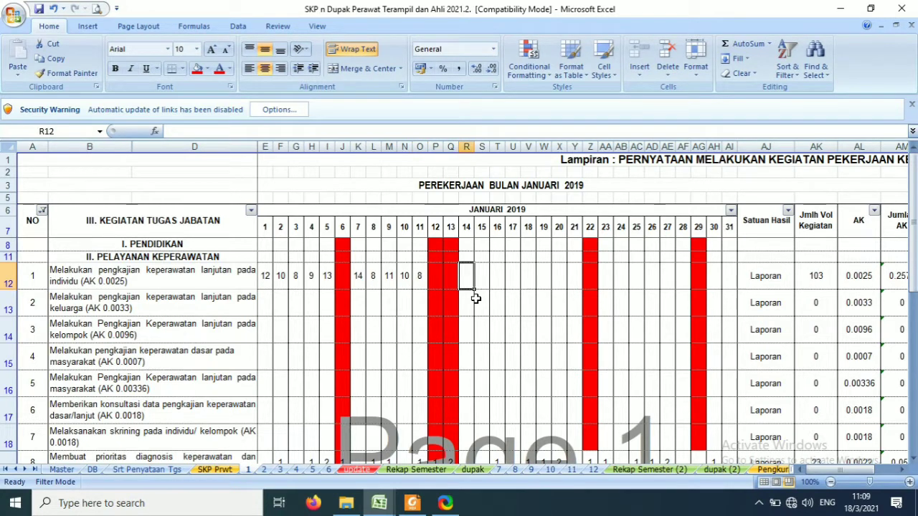
text(12)
key(Tab)
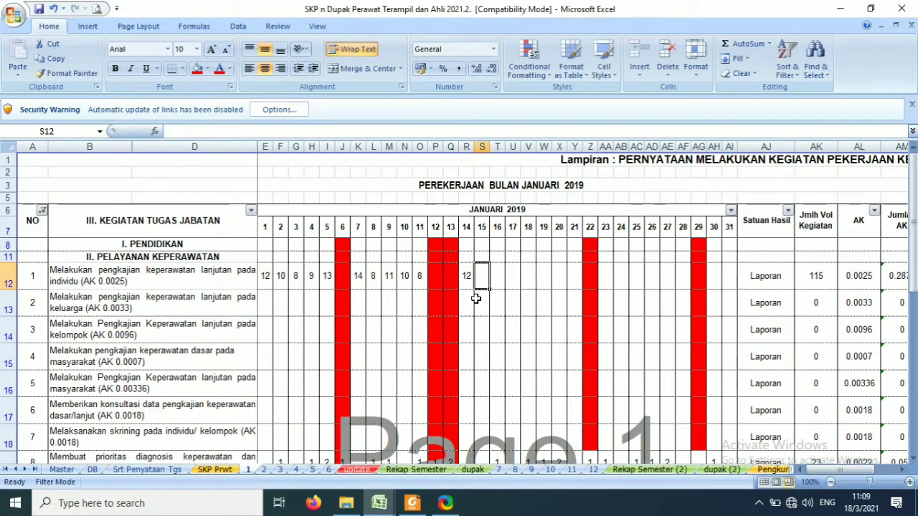
text(15)
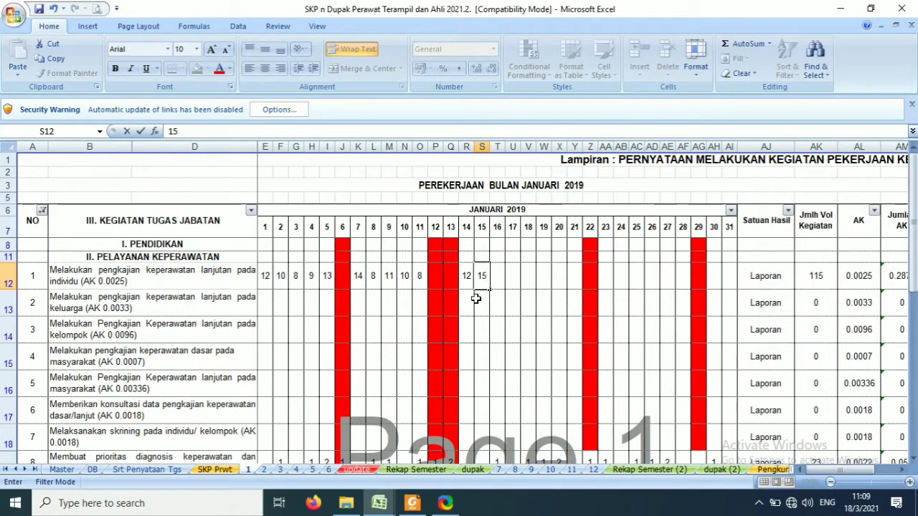
key(Tab)
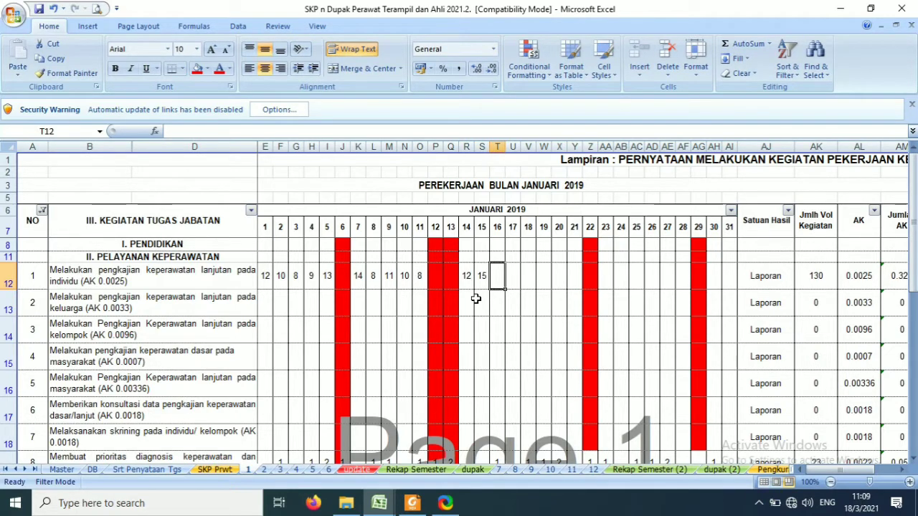
text(8)
key(Tab)
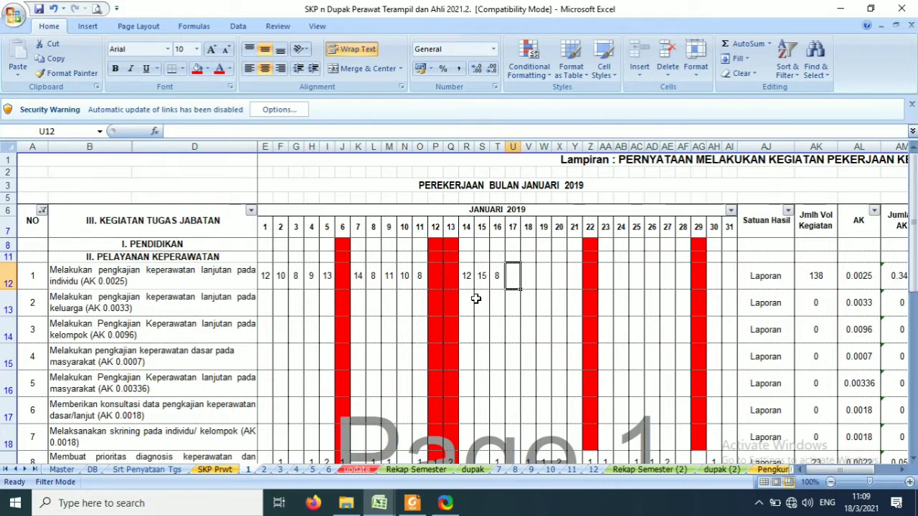
Step: Enter activity 1's volumes for days 17 to 21 as 12, 11, 13, 8 and 9, and check its total volume formula in AK12
text(12)
key(Tab)
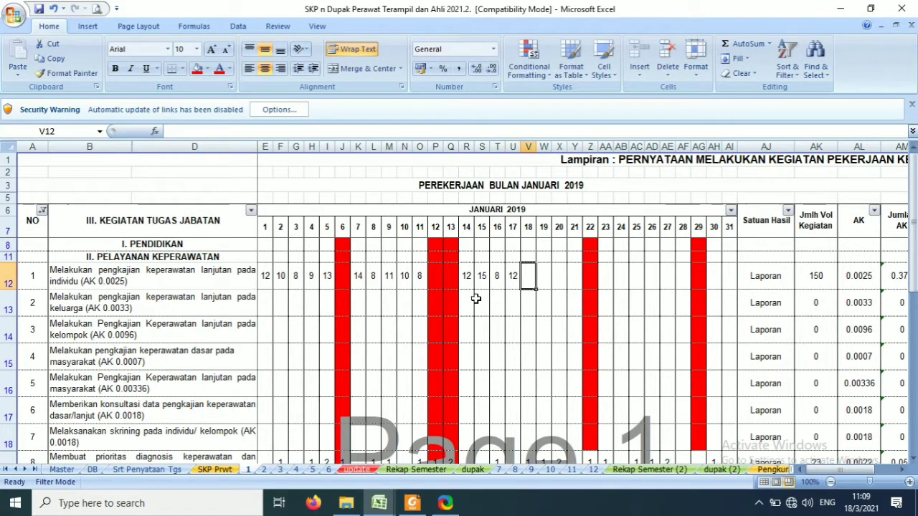
text(11)
key(Tab)
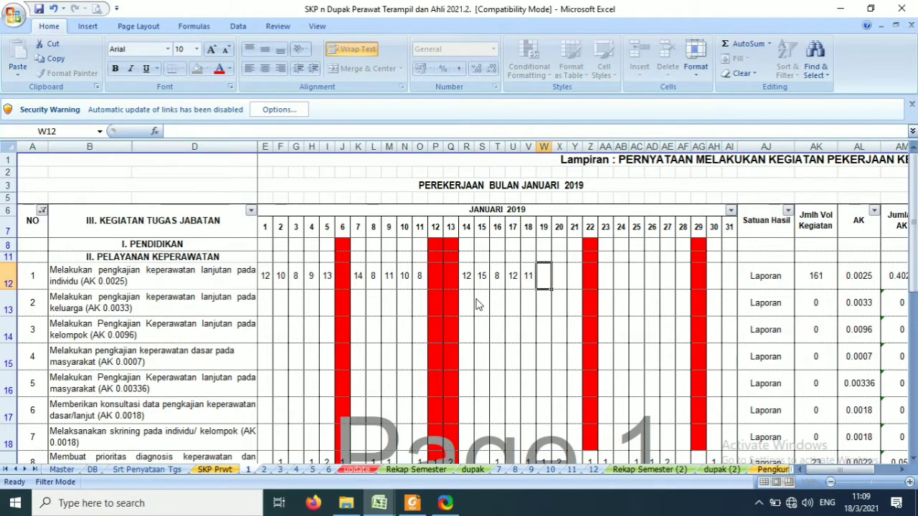
text(13)
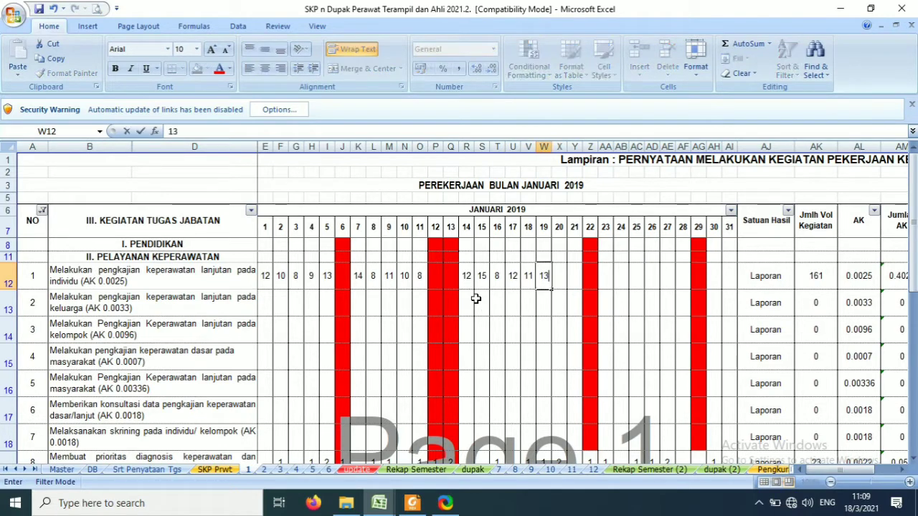
key(Tab)
text(8)
key(Tab)
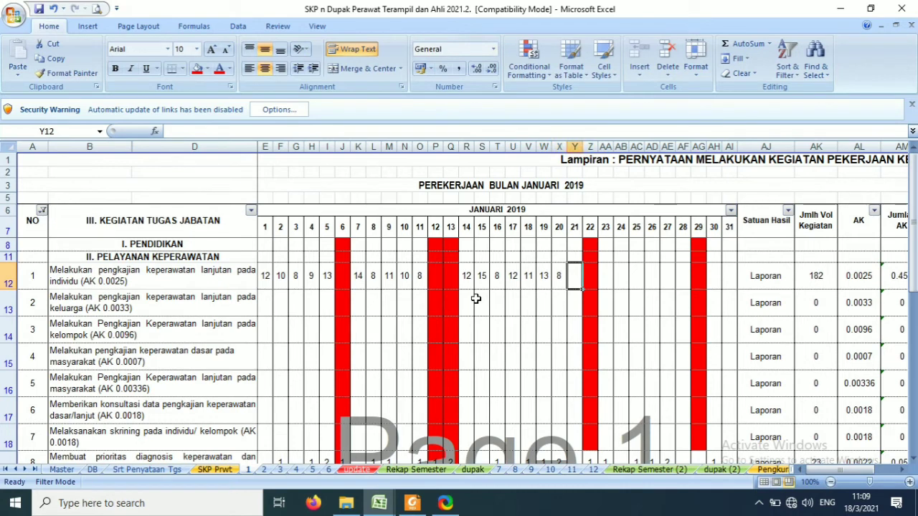
text(9)
key(Tab)
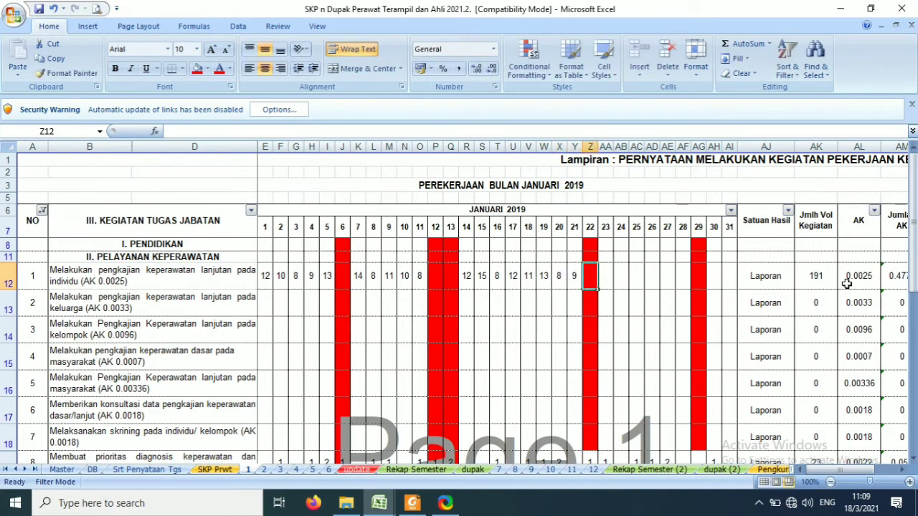
click(819, 283)
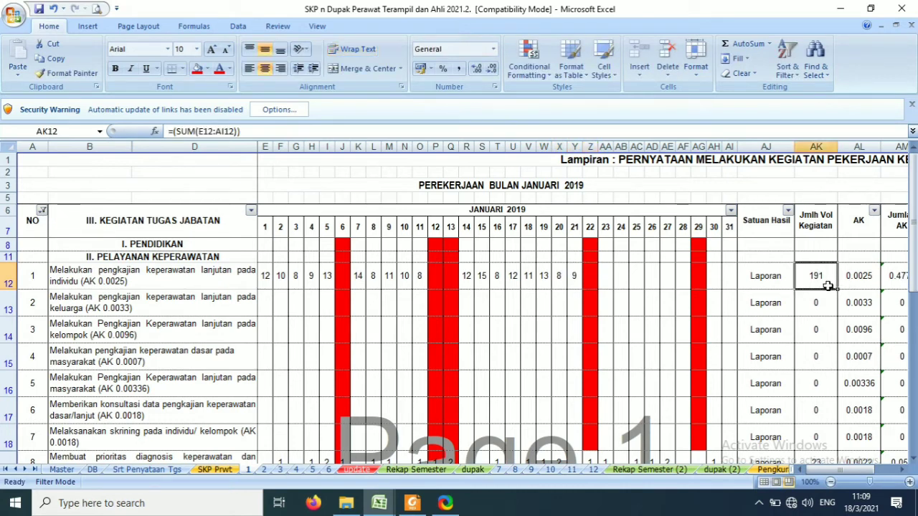
Step: Skip the red day 22 and enter activity 1's volumes for days 23 to 26 in row 12 as 12, 13, 12 and 11
click(606, 285)
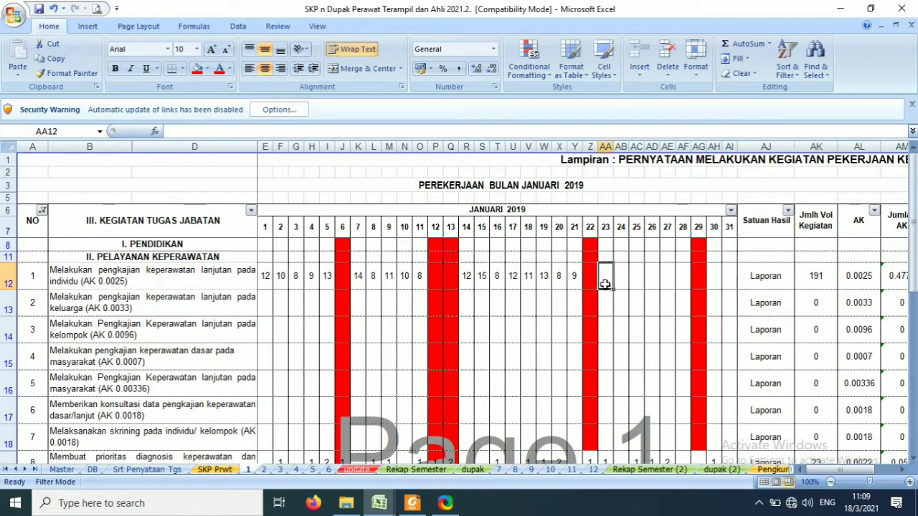
text(12)
key(Tab)
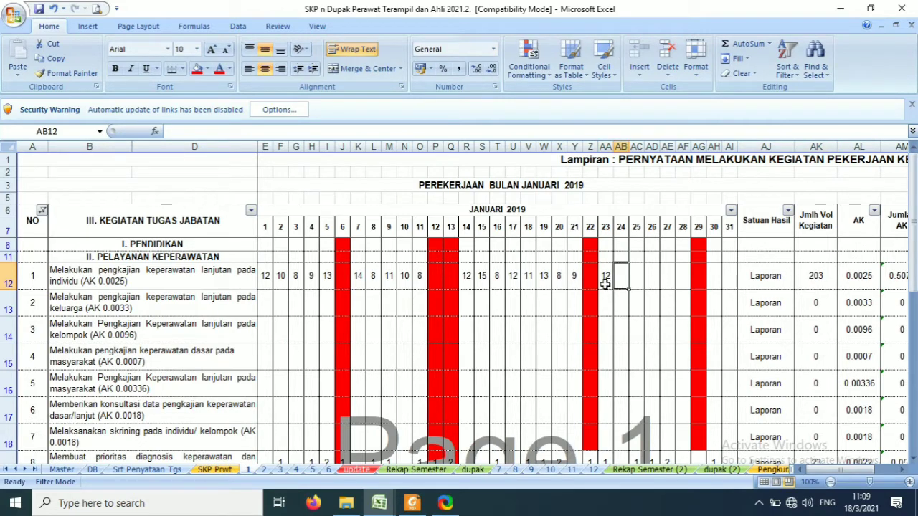
text(112)
key(BackSpace)
key(BackSpace)
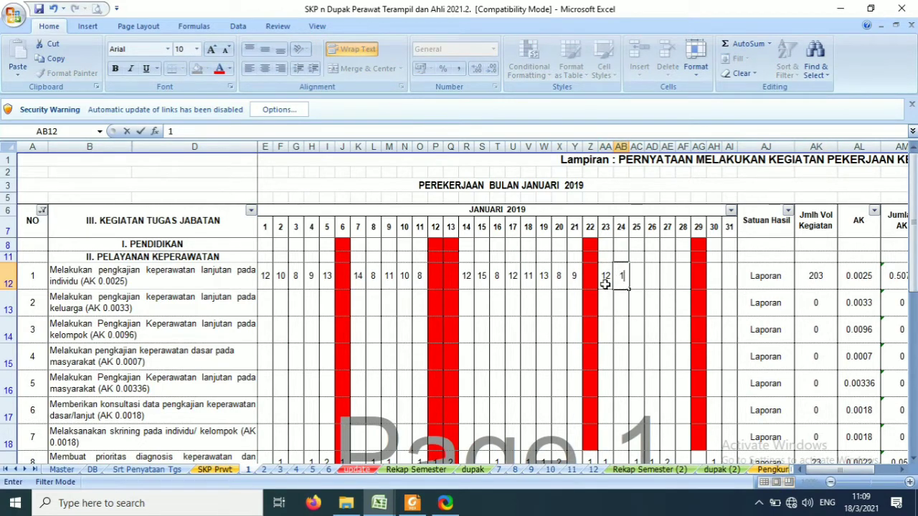
text(3)
key(Tab)
text(12)
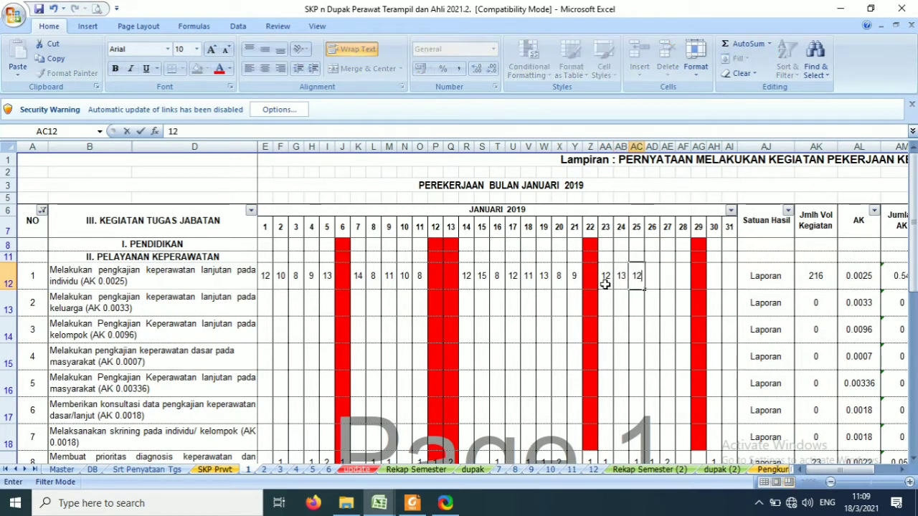
key(Tab)
text(11)
key(Tab)
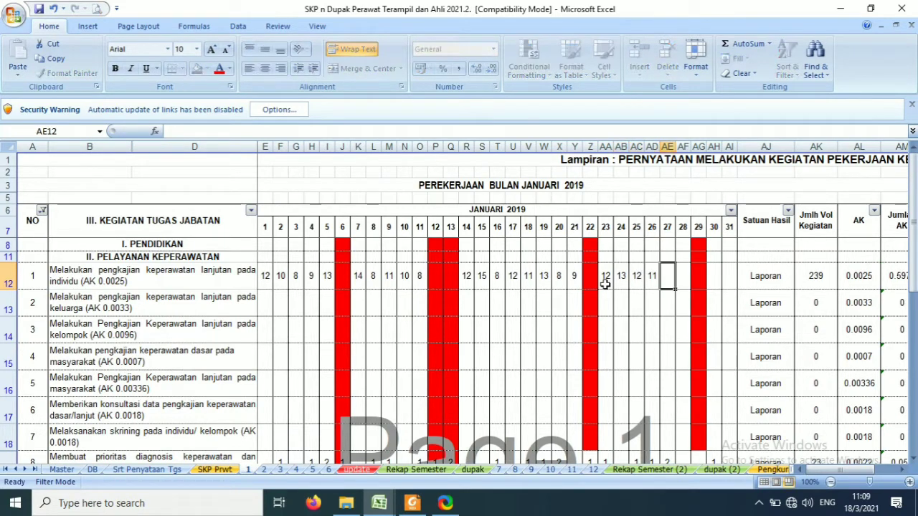
Step: Enter activity 1's volumes as 15 for day 27, 17 for day 28 and 18 for day 30, skipping the red day 29
text(15)
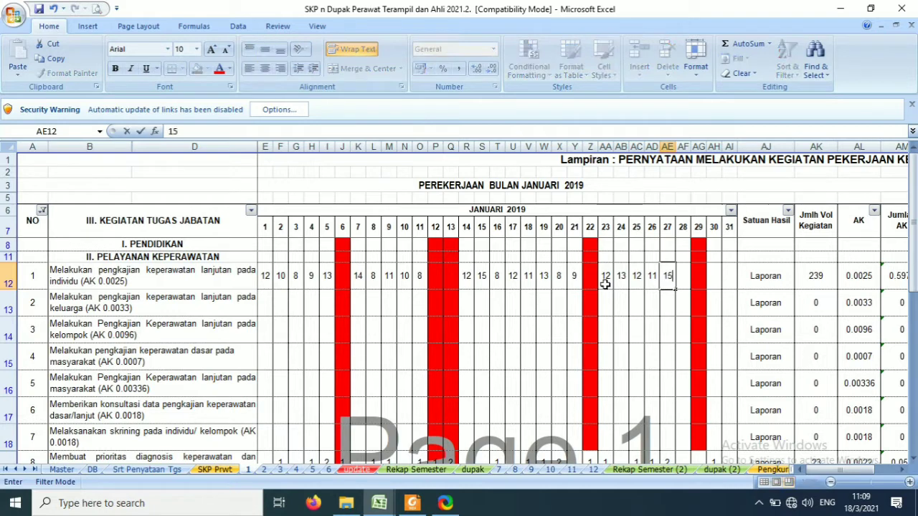
key(Tab)
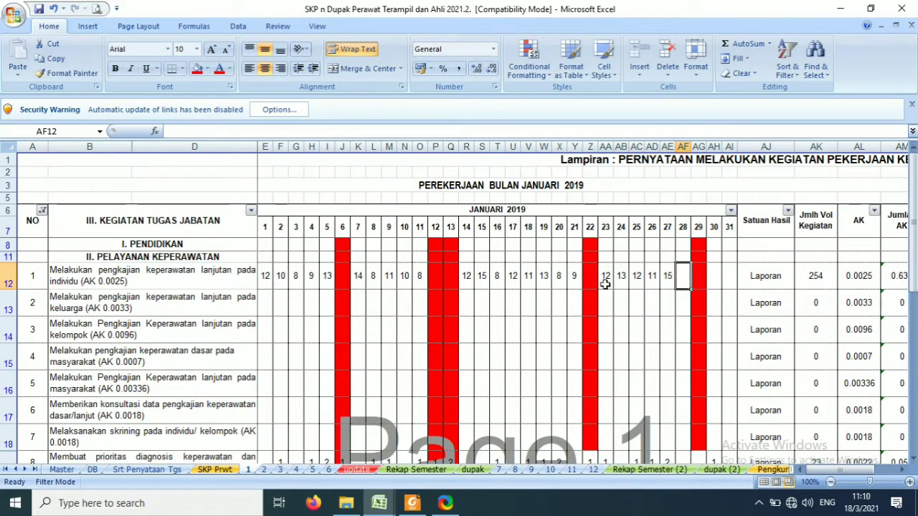
text(17)
key(Tab)
key(Tab)
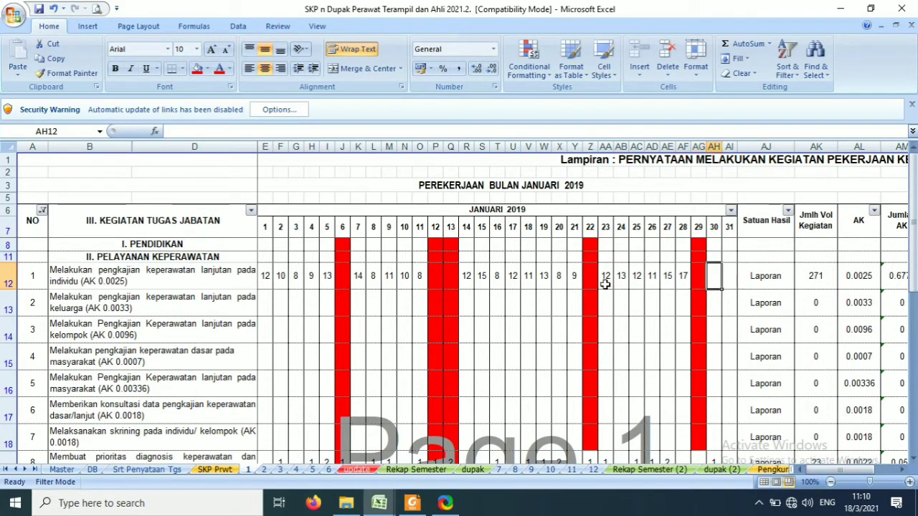
text(1)
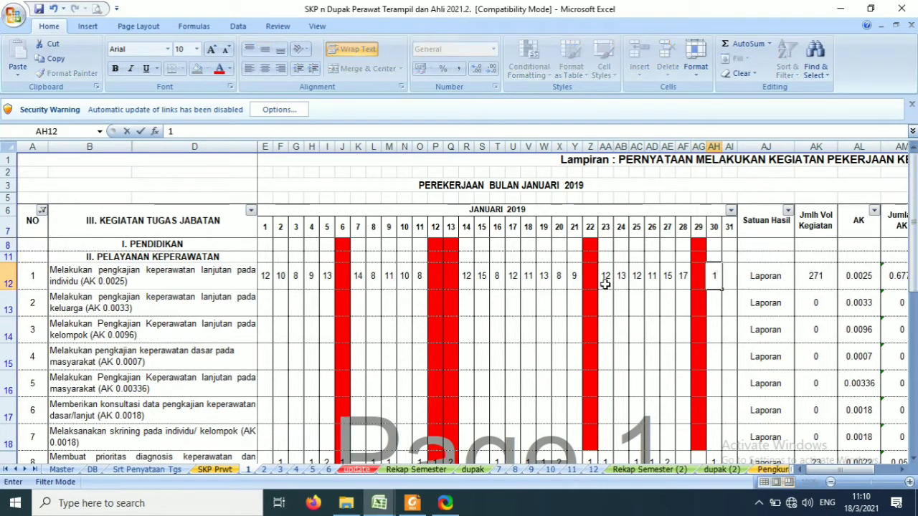
text(8)
key(Tab)
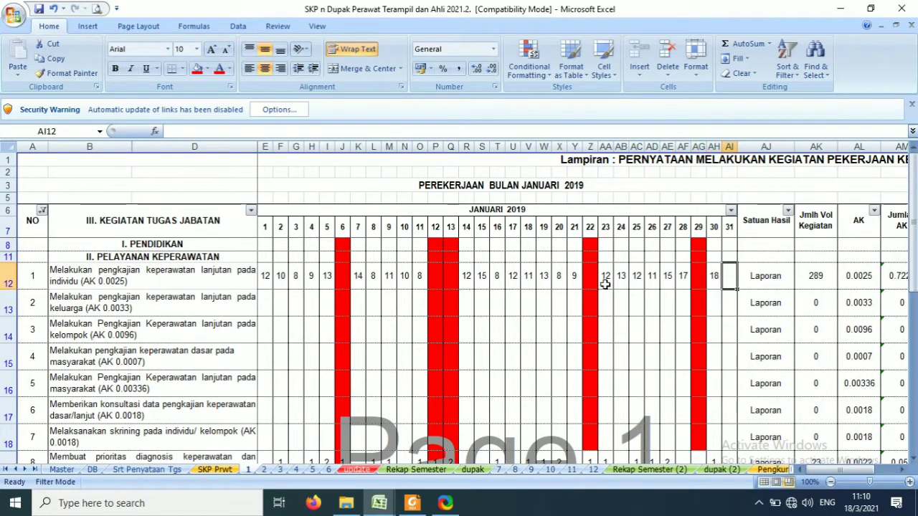
Step: Try 10, 14 and 9 in turn as activity 1's volume for day 31
text(10)
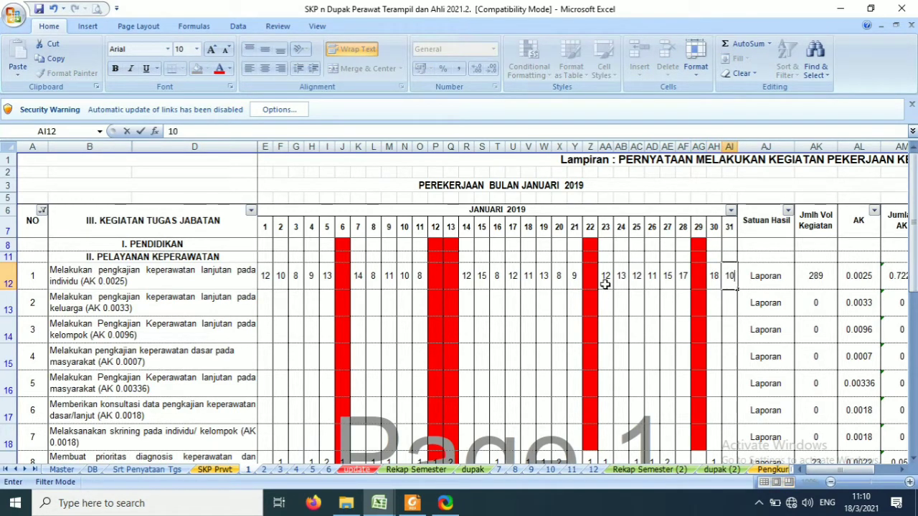
key(Return)
key(Up)
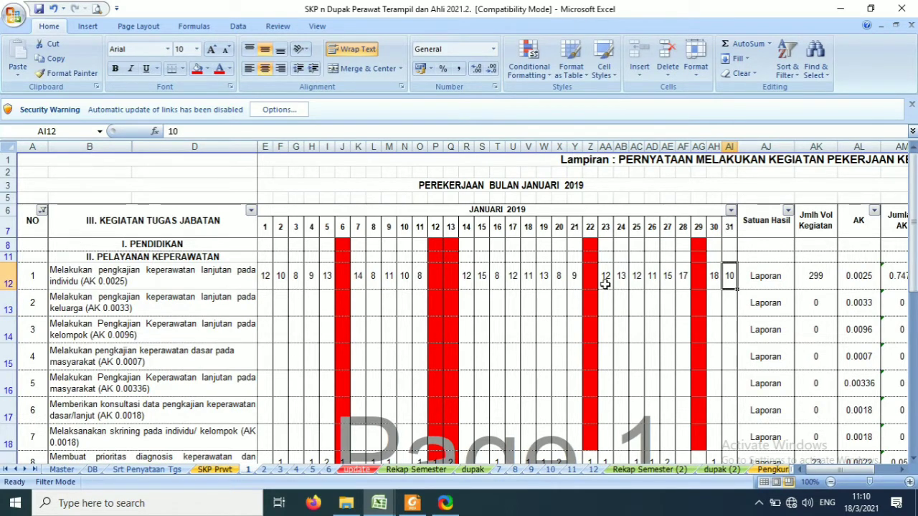
text(14)
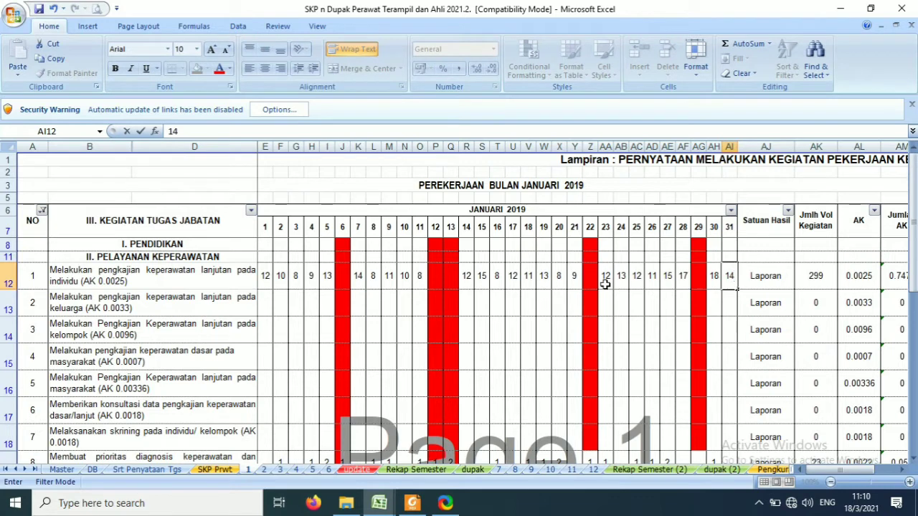
key(Return)
key(Up)
text(1)
key(BackSpace)
text(9)
key(Return)
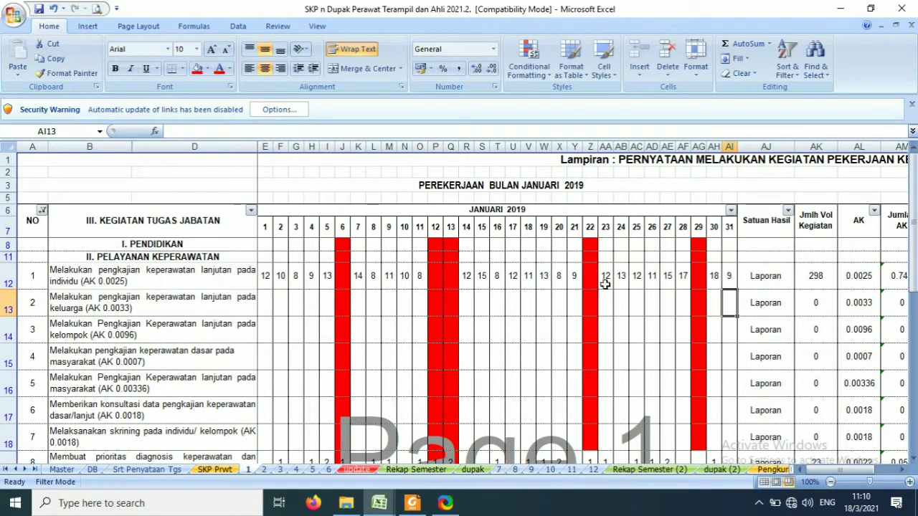
Step: Set activity 1's volume to 4 on day 31 and to 11 on day 14
key(Up)
text(4)
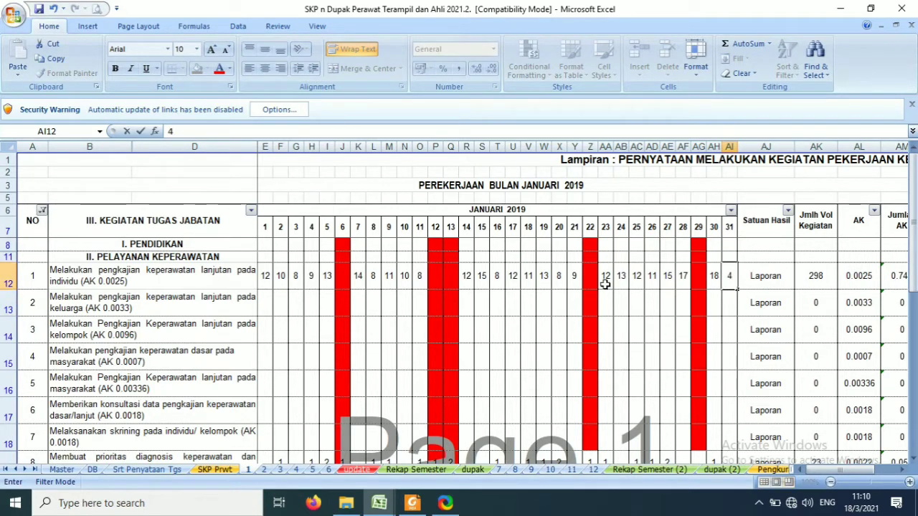
key(Return)
key(Up)
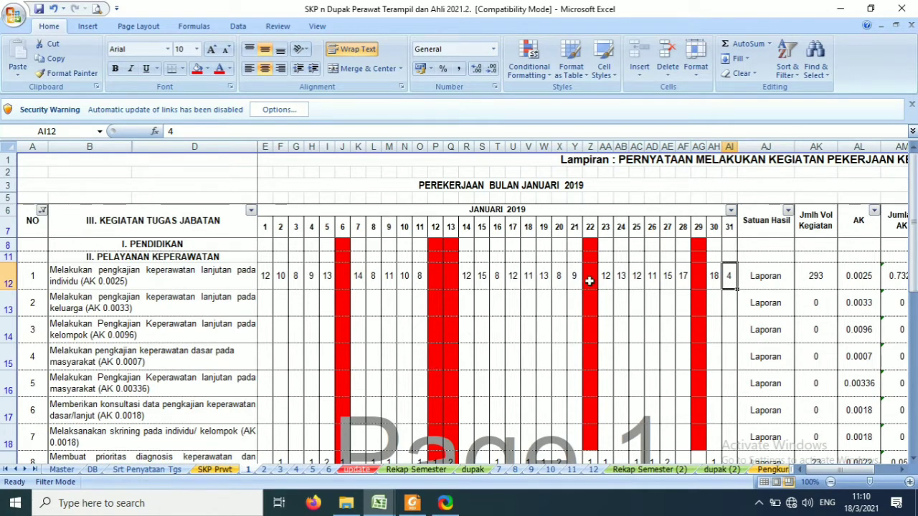
click(467, 276)
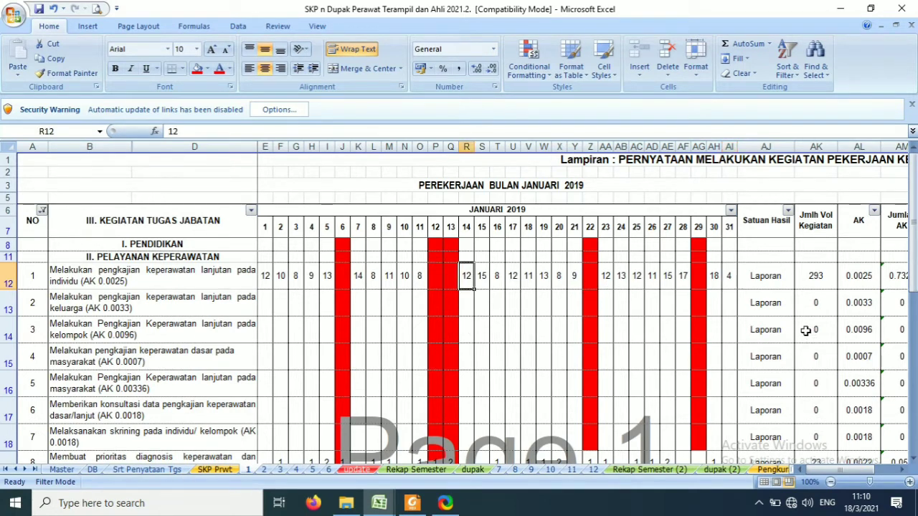
text(11)
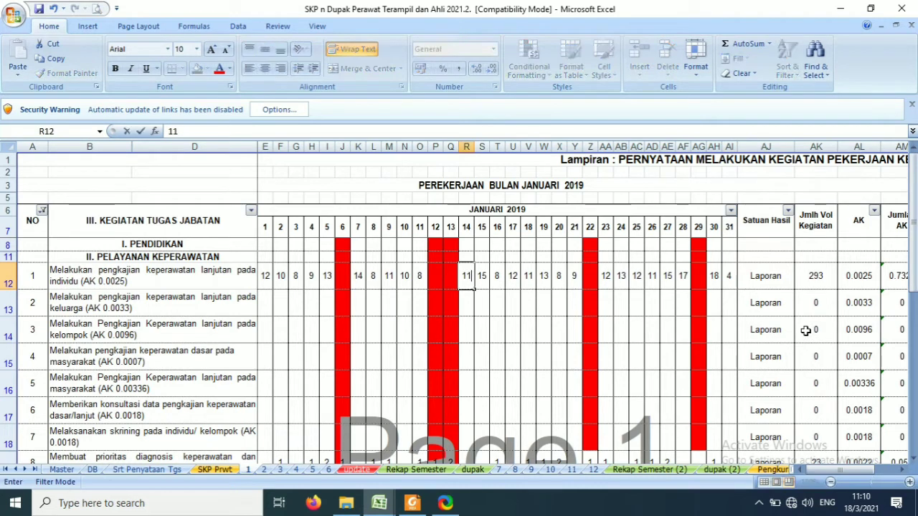
key(Return)
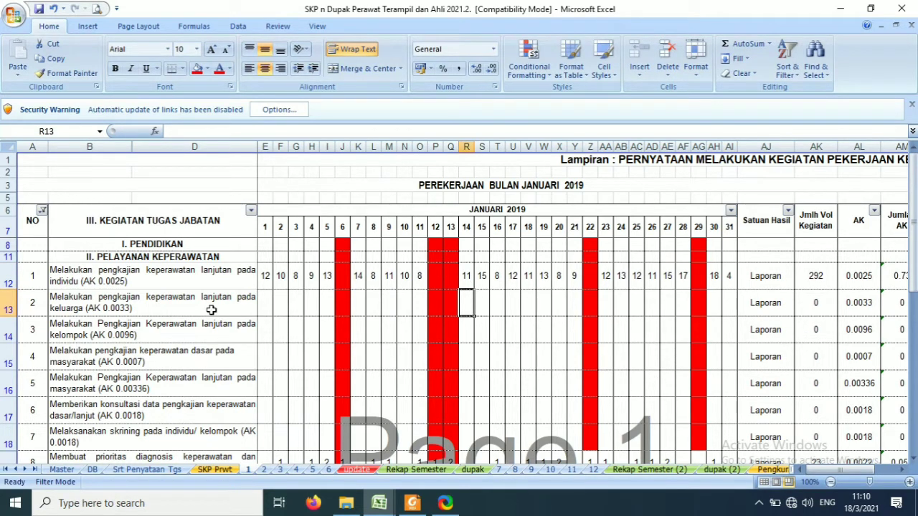
Step: Enter a volume of 1 for activity 2 in row 13 on days 2, 8, 16 and 19
click(122, 309)
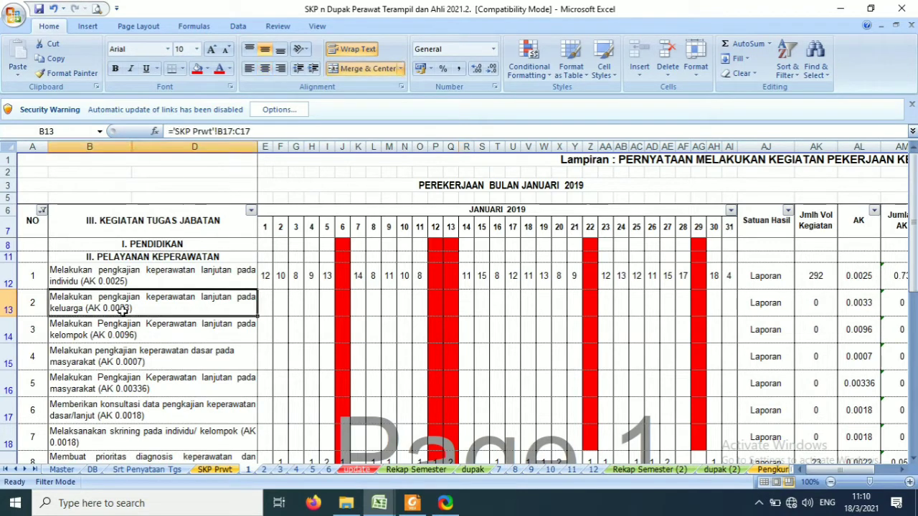
click(281, 307)
text(1)
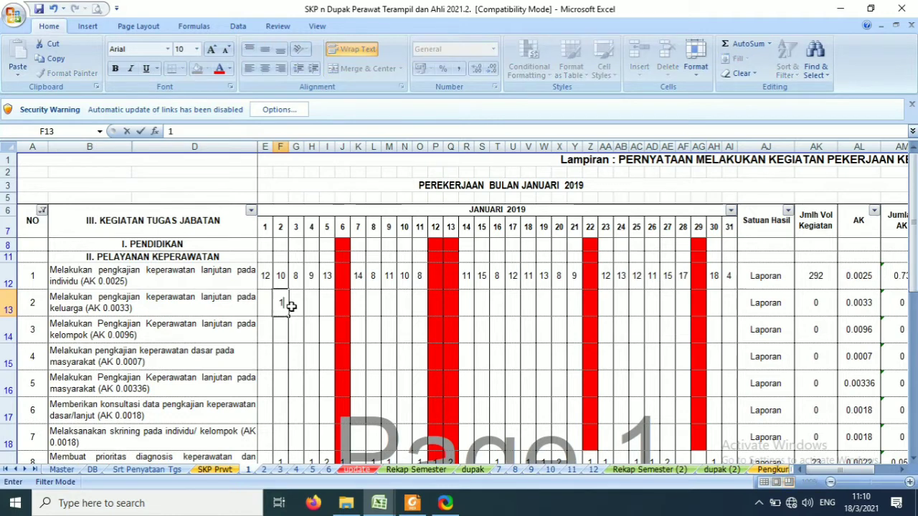
click(374, 307)
text(1)
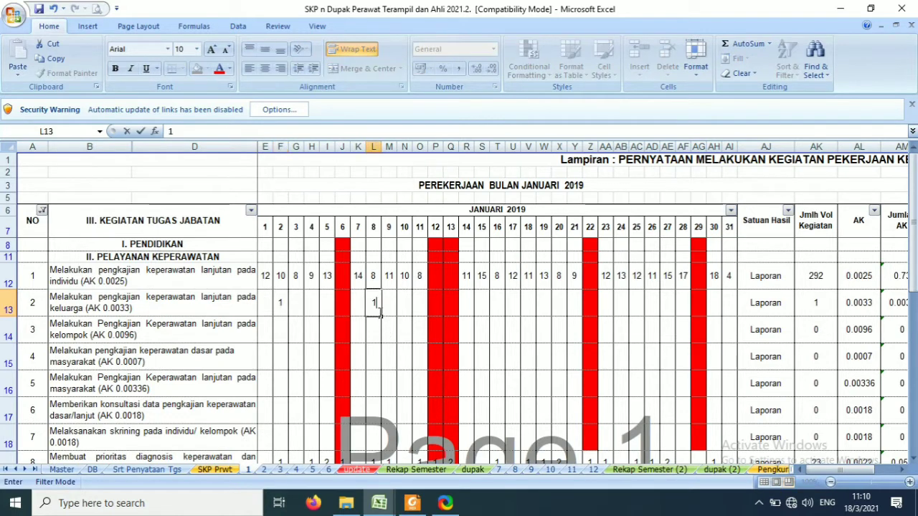
click(499, 305)
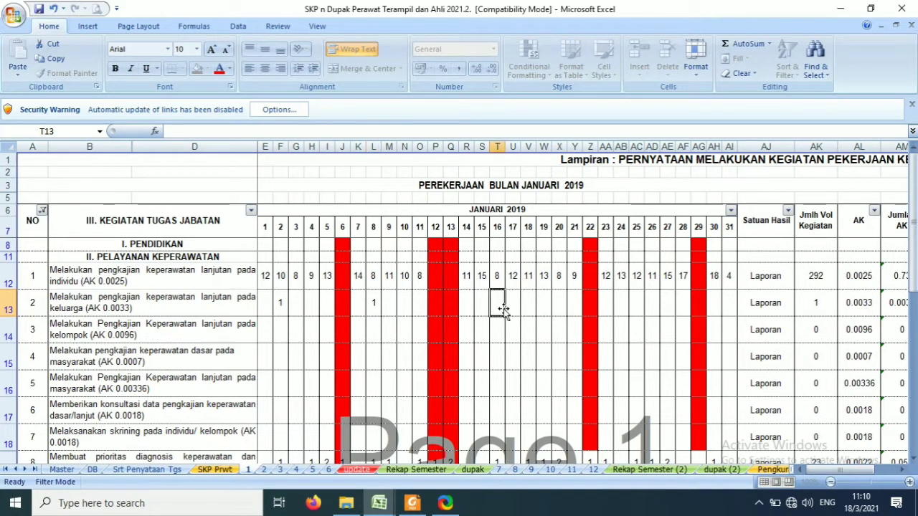
text(1)
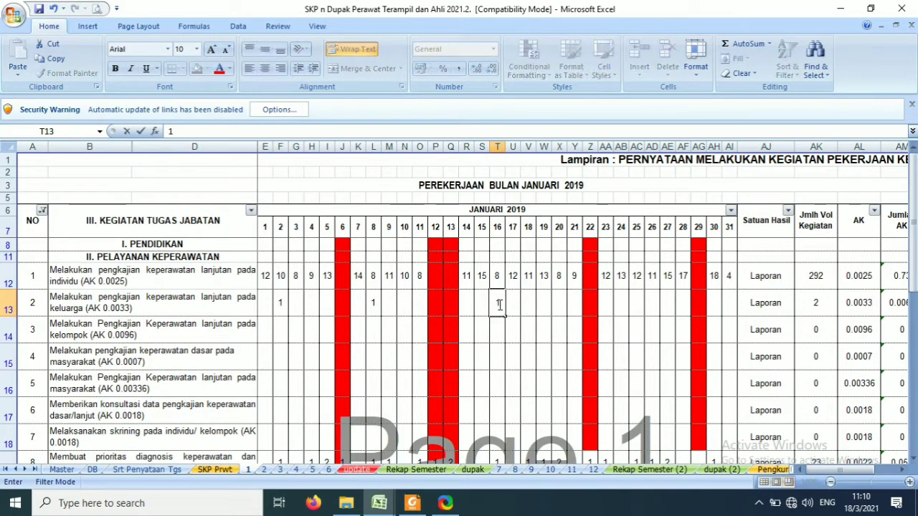
key(Right)
key(Right)
key(Right)
text(1)
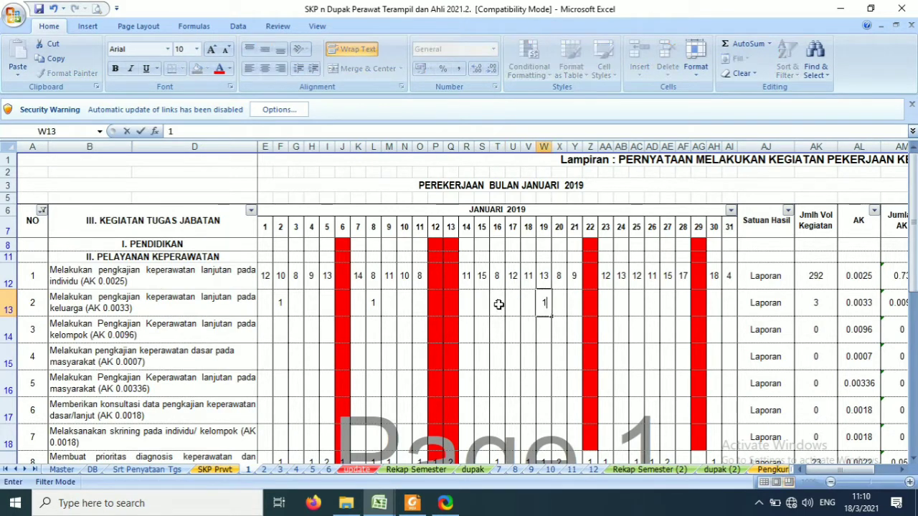
Step: Enter activity 2's volumes in row 13 as 2 on day 24, 2 on day 27 and 1 on day 31
key(Right)
key(Right)
key(Right)
key(Right)
key(Right)
text(2)
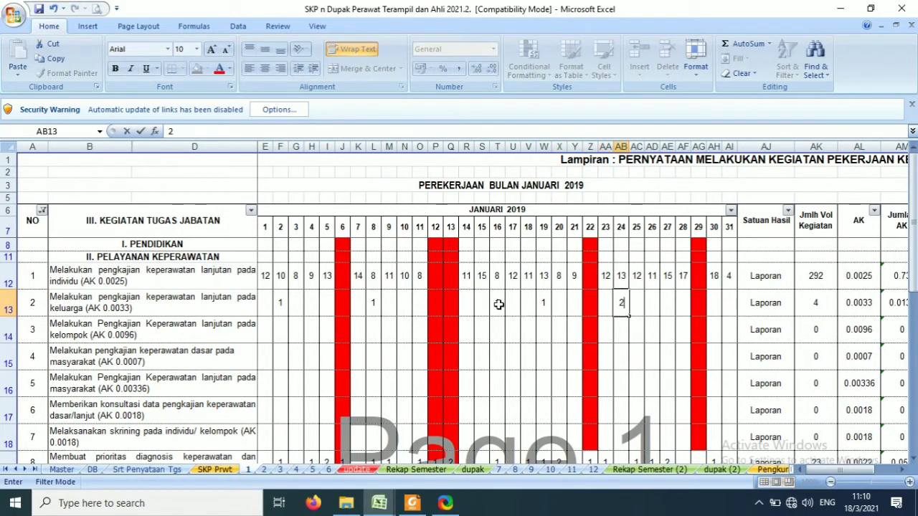
key(Right)
key(Right)
key(Right)
text(2)
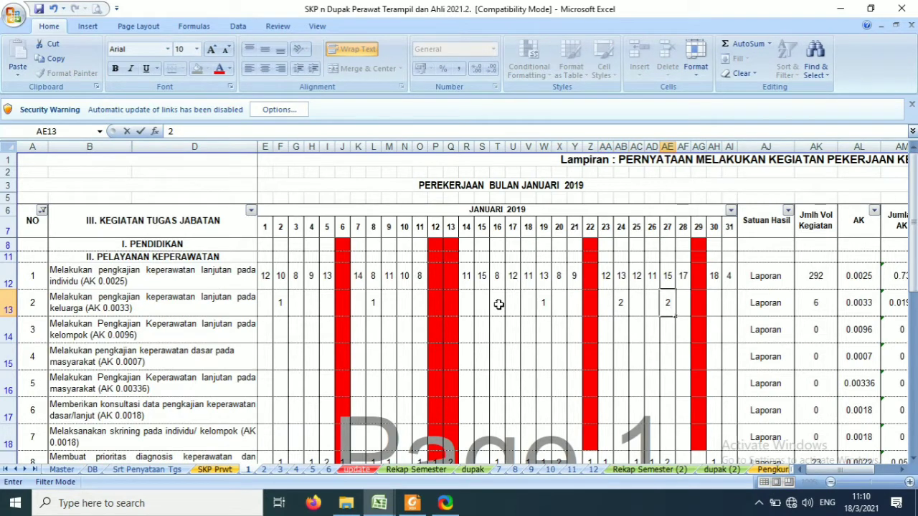
key(Right)
key(Right)
key(Right)
key(Right)
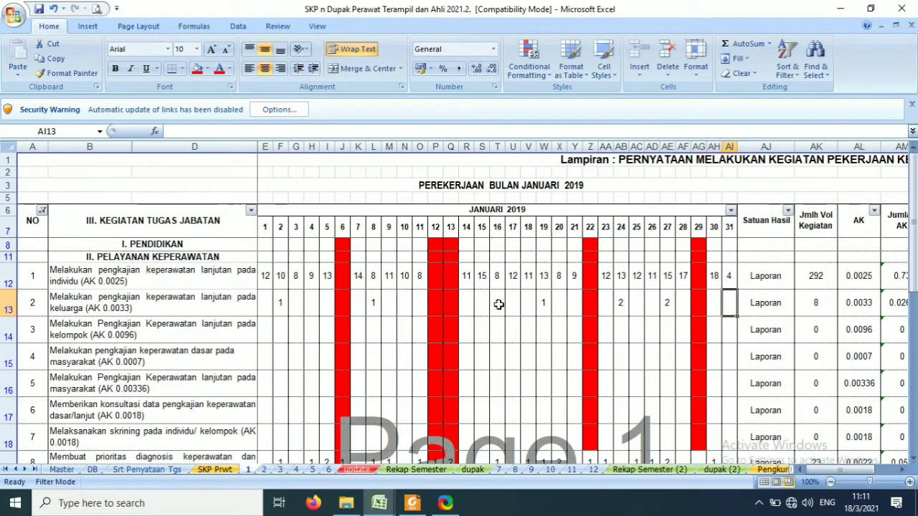
text(1)
Step: Go back along row 13 and enter a volume of 2 for activity 2 on days 10 and 5
key(Left)
key(Left)
key(Left)
key(Left)
key(Left)
key(Left)
key(Left)
key(Left)
key(Left)
key(Left)
key(Left)
key(Left)
key(Left)
key(Left)
key(Left)
key(Left)
key(Left)
key(Left)
key(Left)
key(Left)
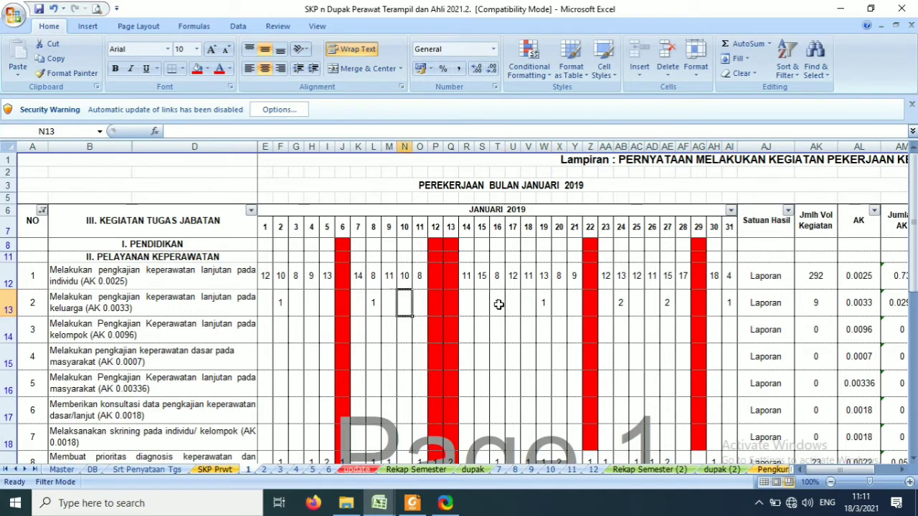
text(2)
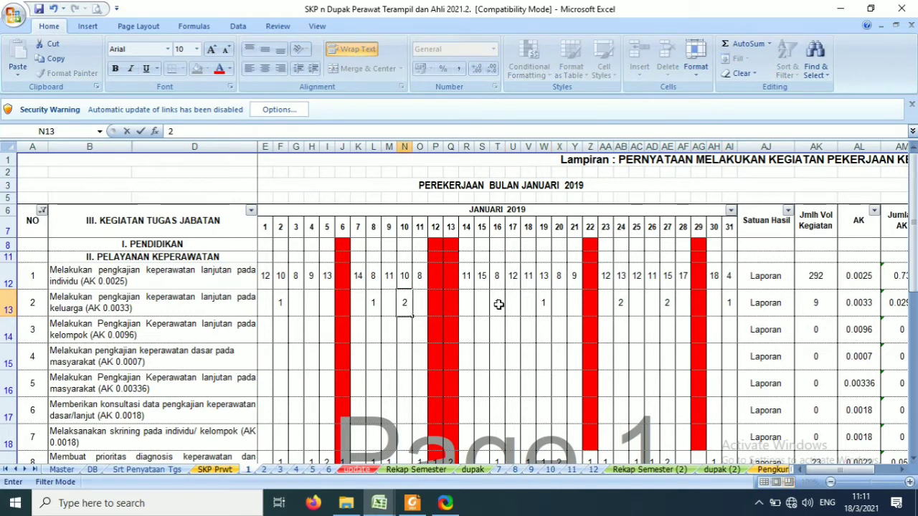
key(Left)
key(Left)
key(Left)
key(Left)
key(Left)
text(2)
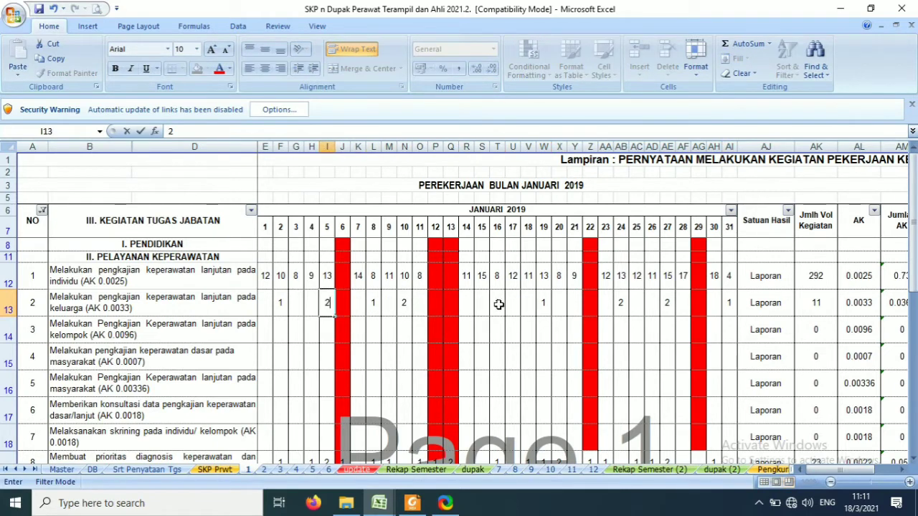
key(Left)
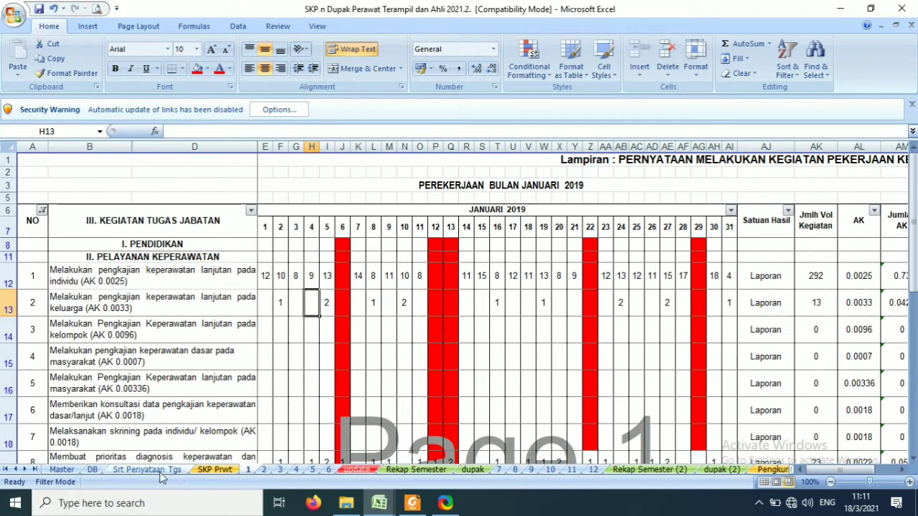
Step: Check activity 2's monthly average in L17 of the SKP Prwt sheet, and return to the January sheet 1
click(208, 470)
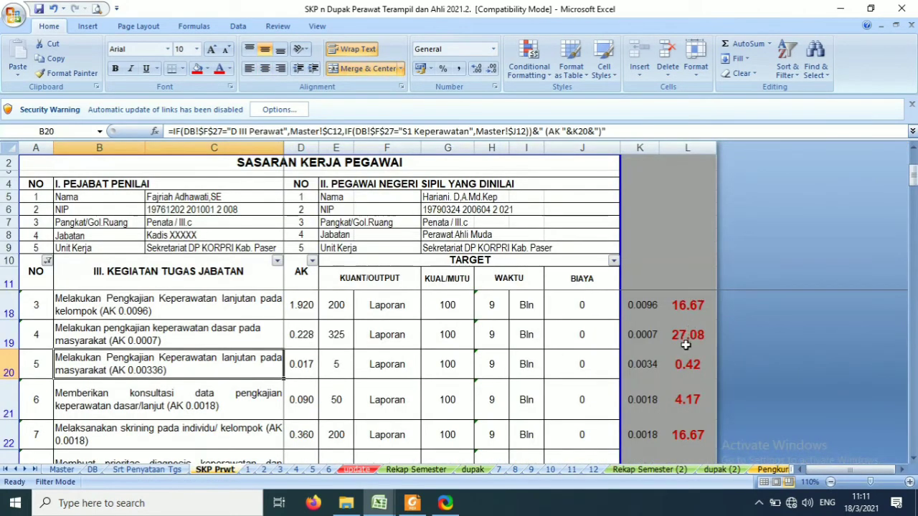
scroll(681, 340, up, 2)
click(683, 371)
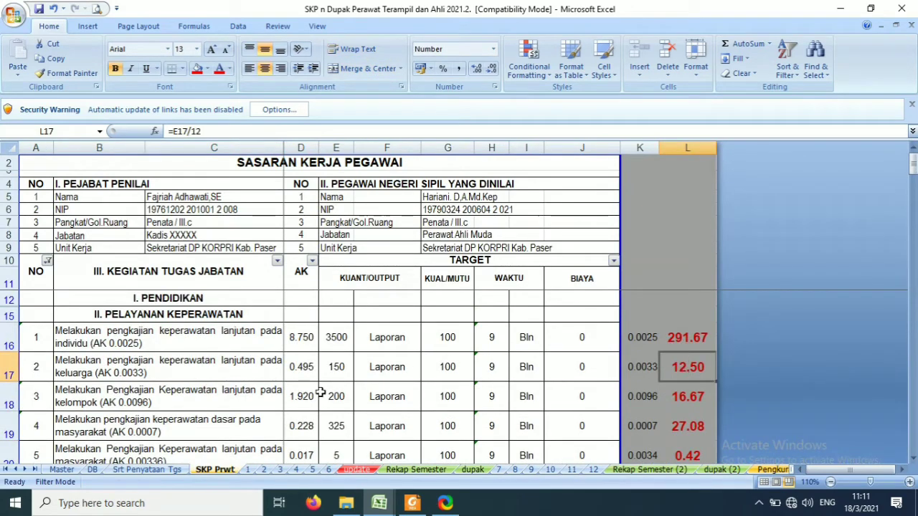
click(247, 470)
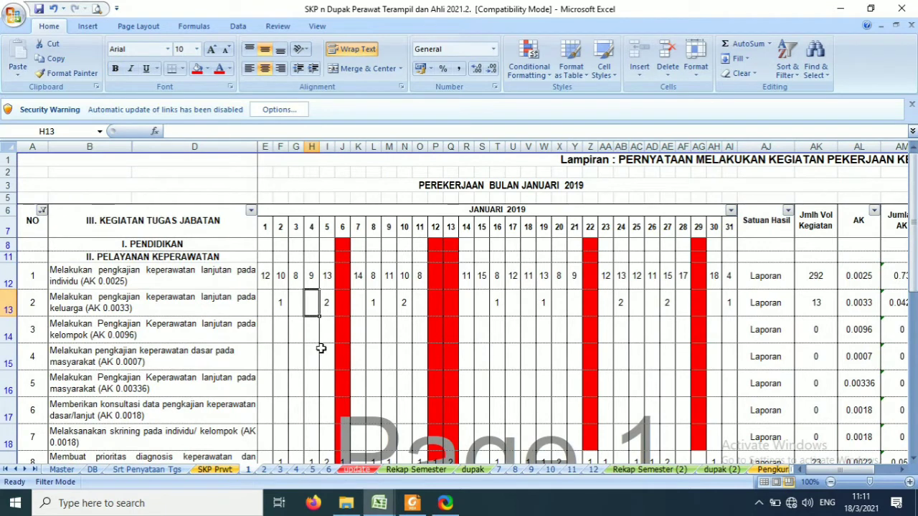
Step: Clear activity 2's volumes in row 13 on days 5 and 10, and check the row's total volume
click(324, 308)
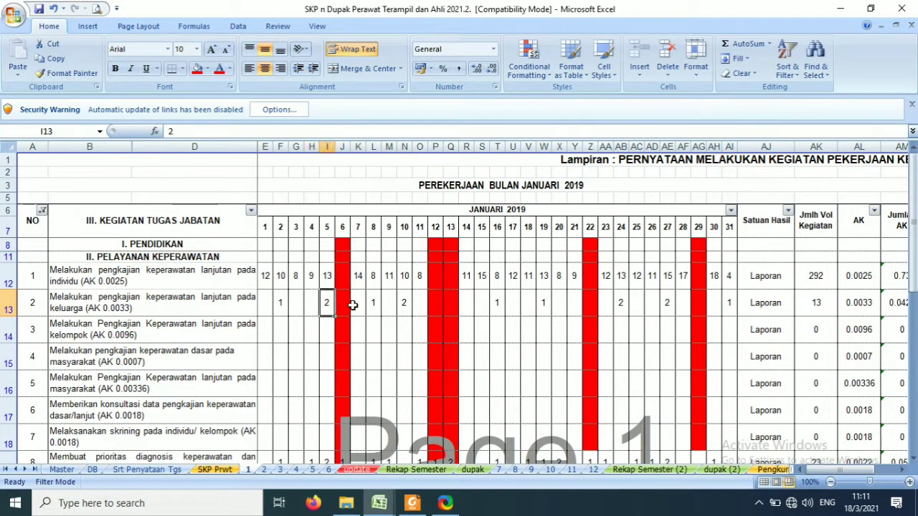
key(Delete)
key(Right)
key(Right)
key(Right)
key(Right)
key(Right)
key(Delete)
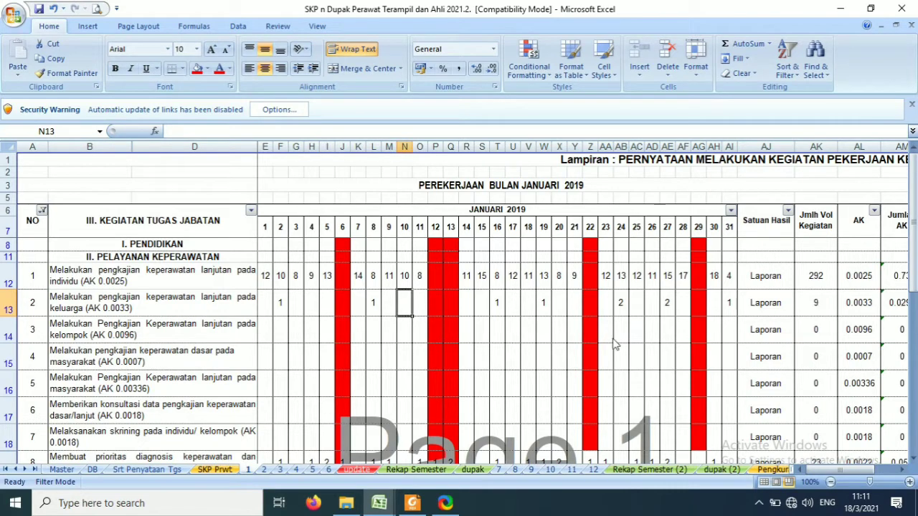
click(821, 307)
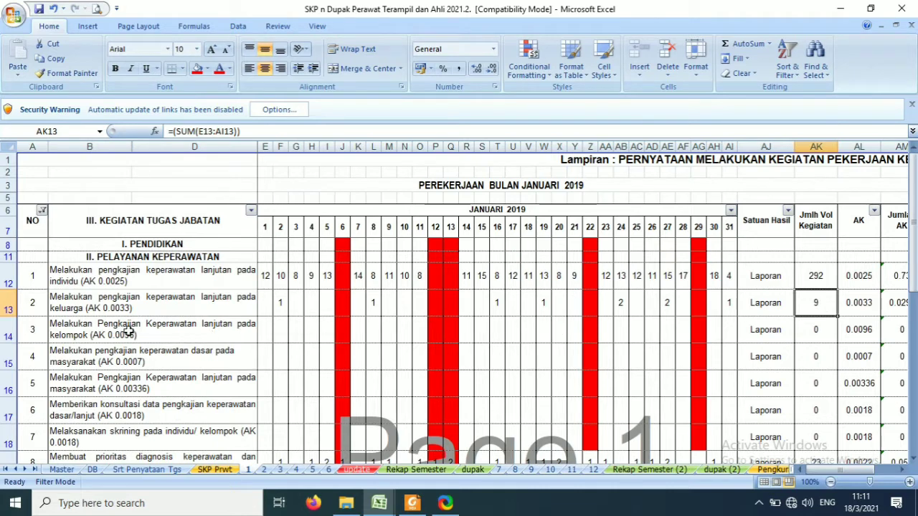
Step: Enter activity 2's volumes in row 13 as 2 on day 4 and 1 on day 11
click(248, 310)
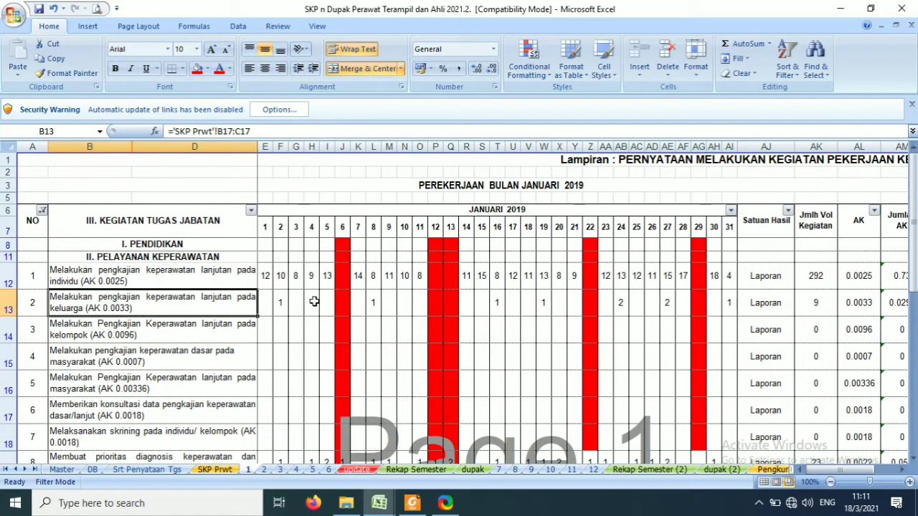
click(314, 302)
text(2)
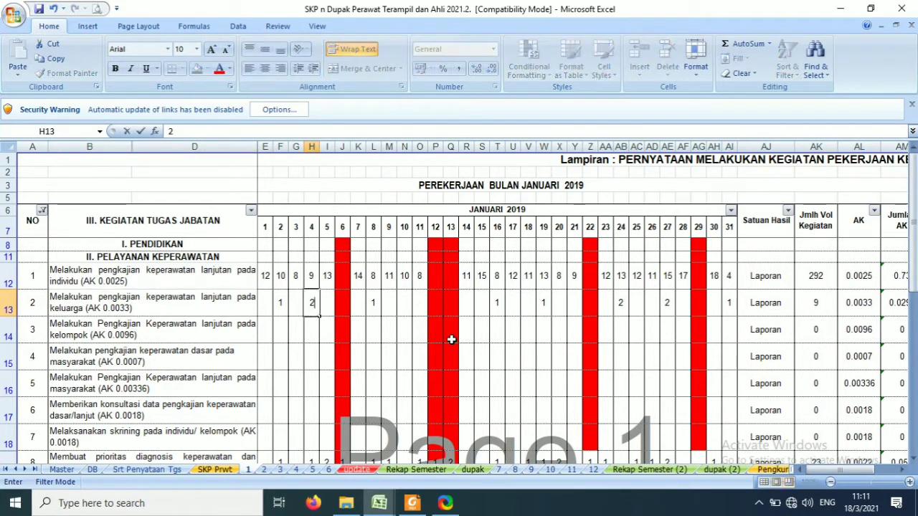
key(BackSpace)
text(2)
key(Right)
key(Right)
key(Right)
key(Right)
key(Right)
key(Right)
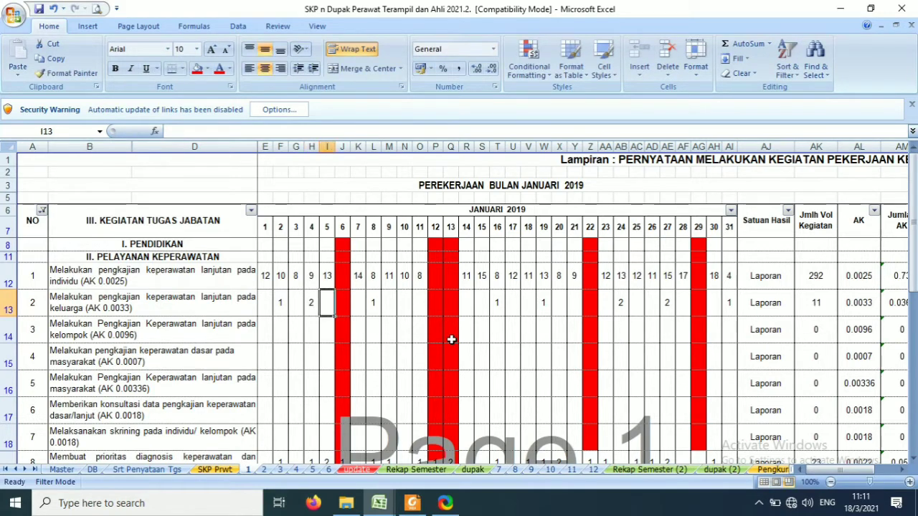
key(Right)
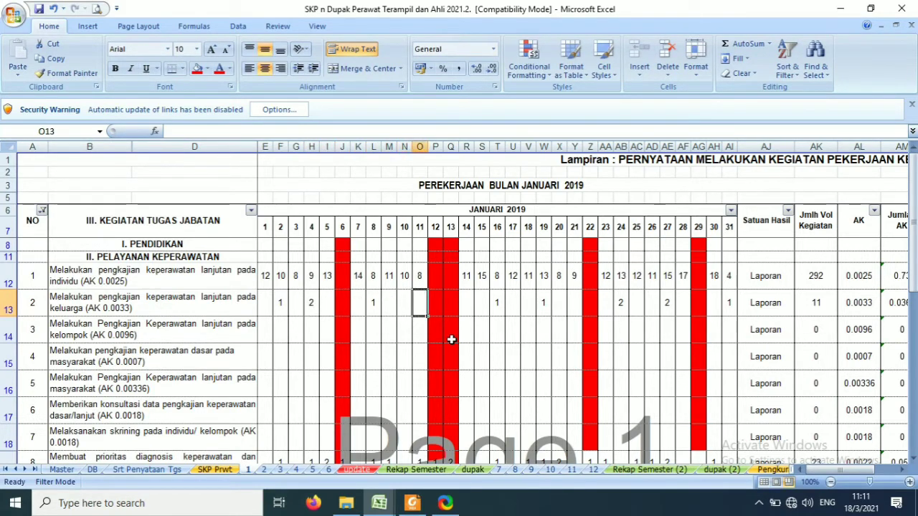
text(1)
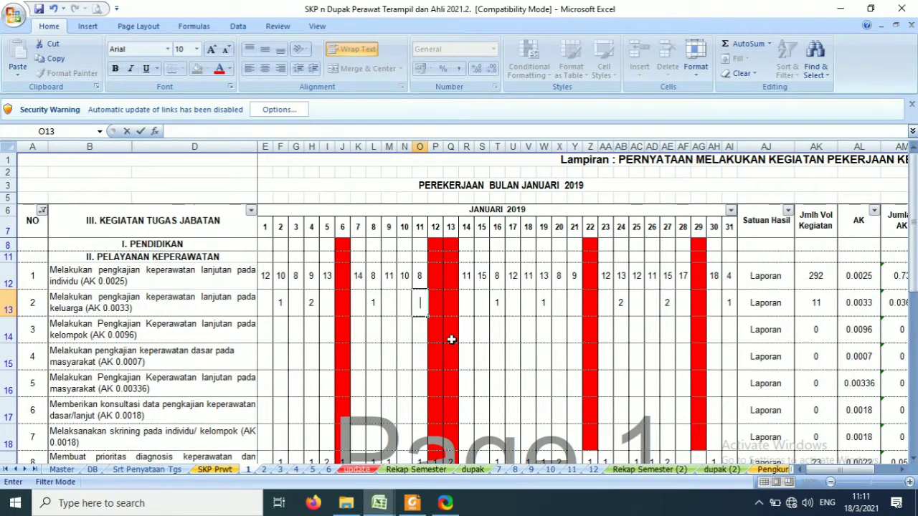
key(Return)
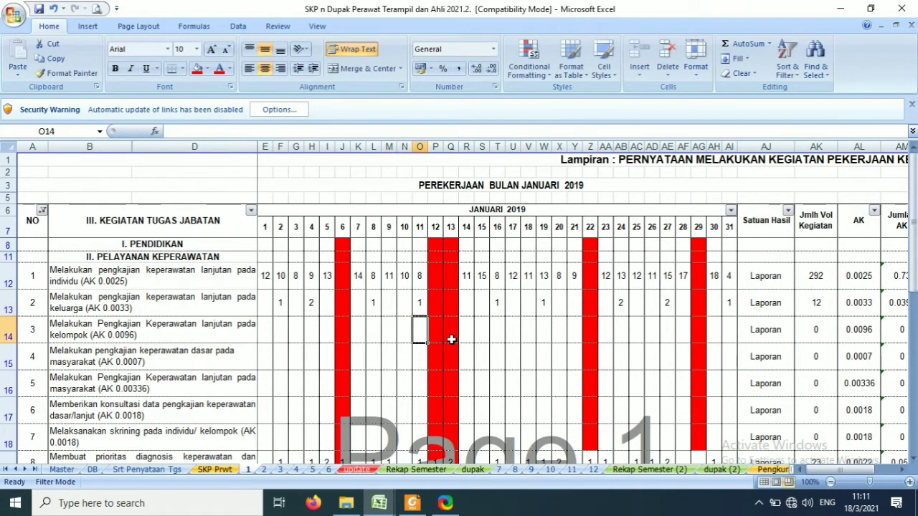
key(Up)
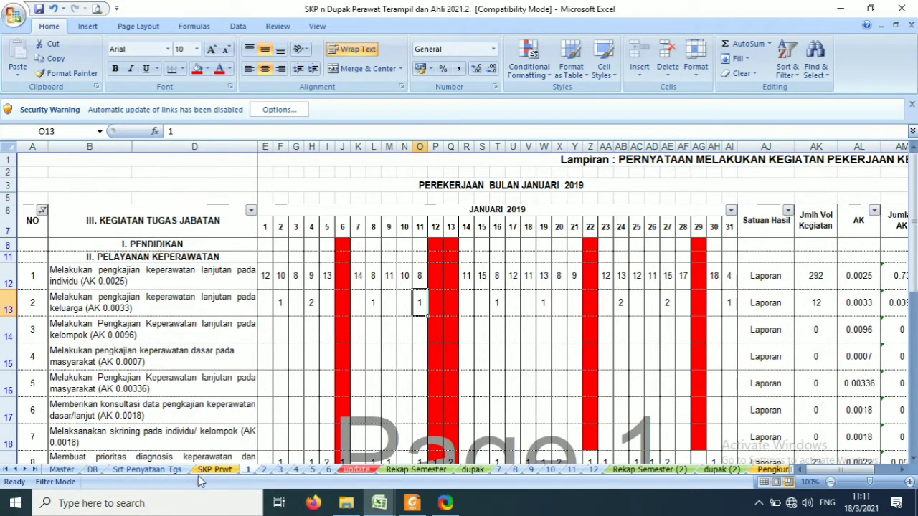
Step: Check the monthly averages in column L of the SKP Prwt sheet, and return to the January sheet 1
click(99, 471)
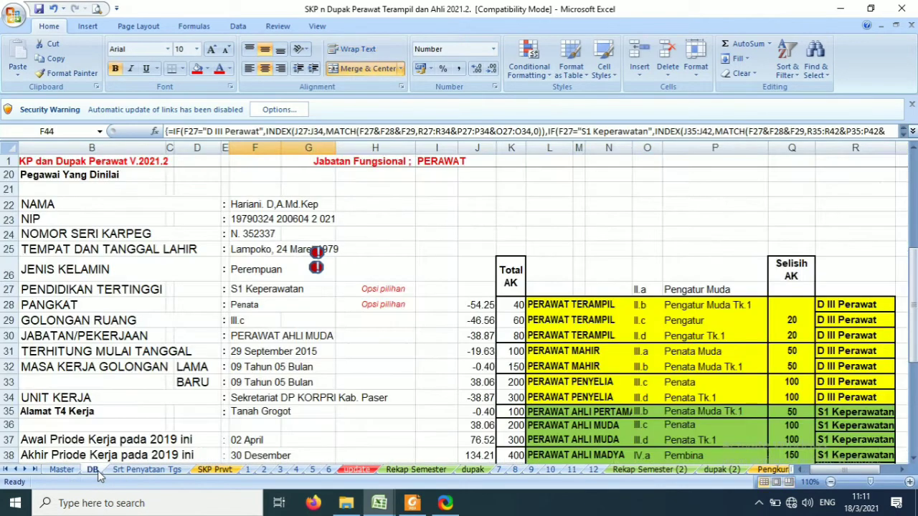
click(208, 472)
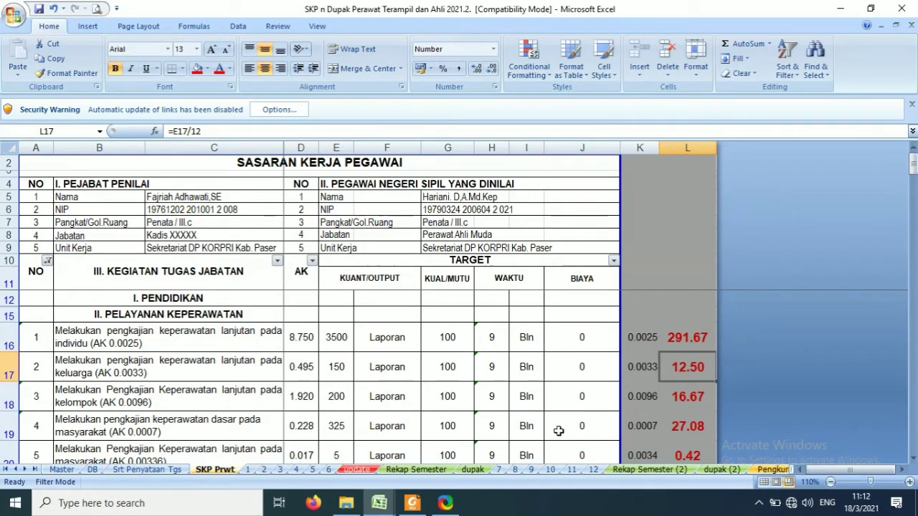
click(247, 470)
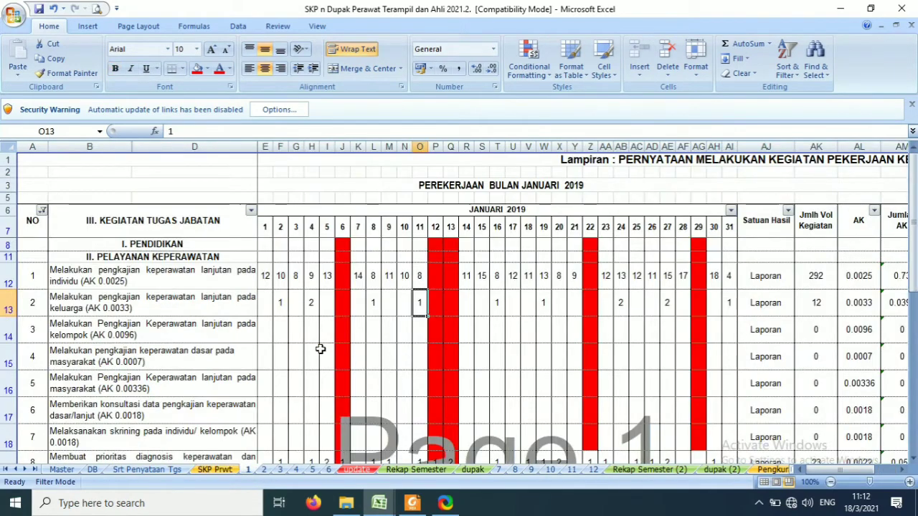
Step: Enter activity 3's volumes in row 14 as 2 on day 1, 2 on day 3 and 1 on day 7
click(267, 337)
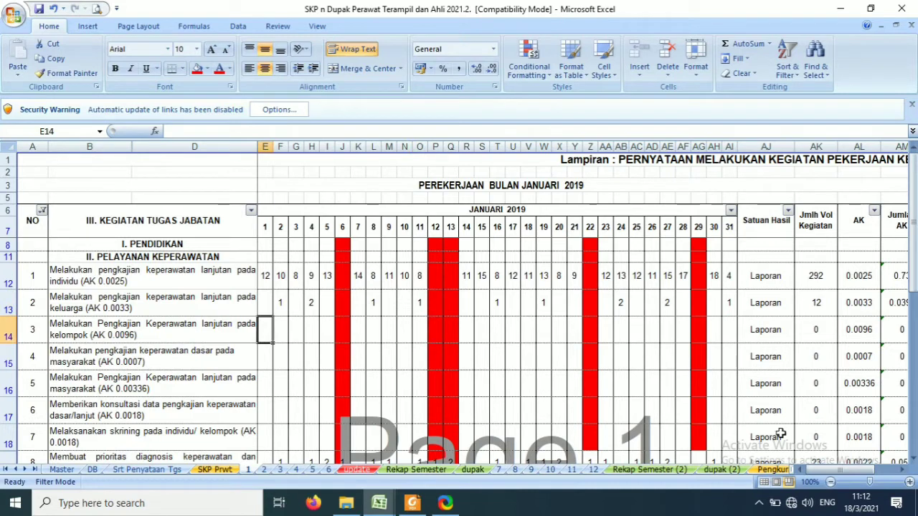
text(2)
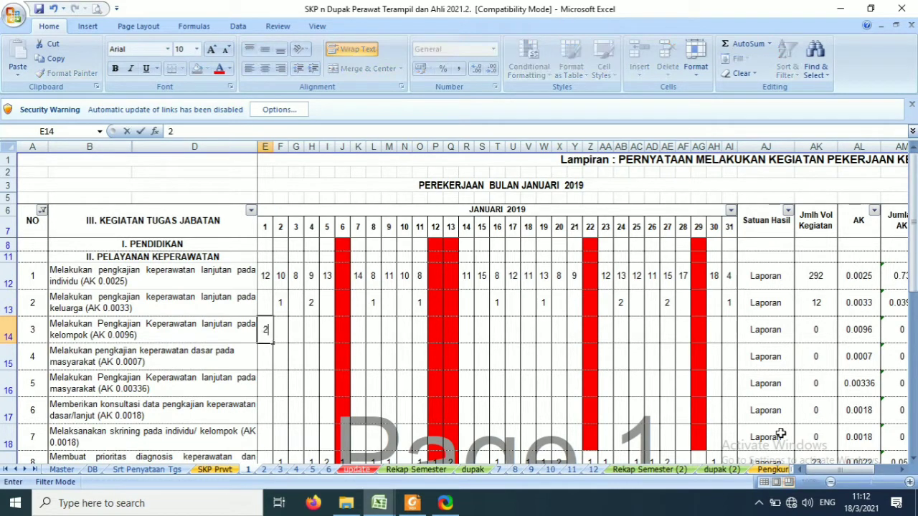
key(Right)
key(Right)
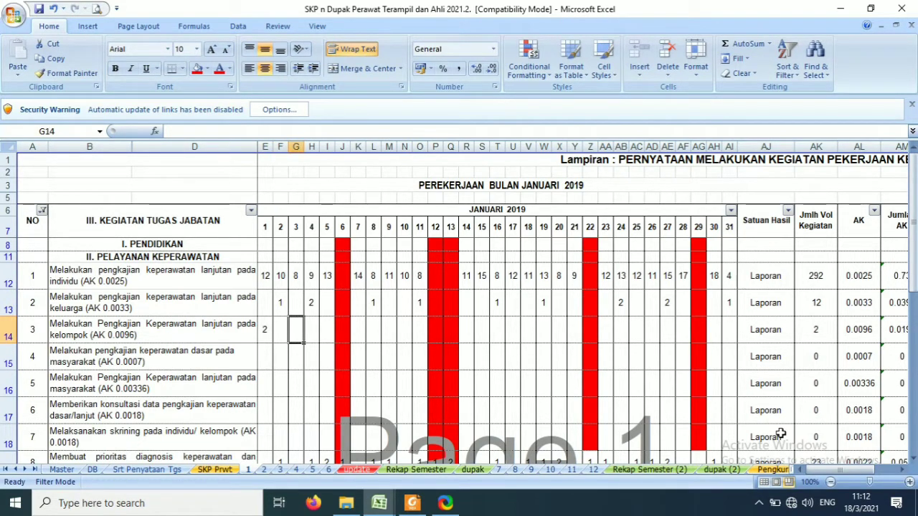
text(2)
key(Right)
key(Right)
key(Right)
key(Right)
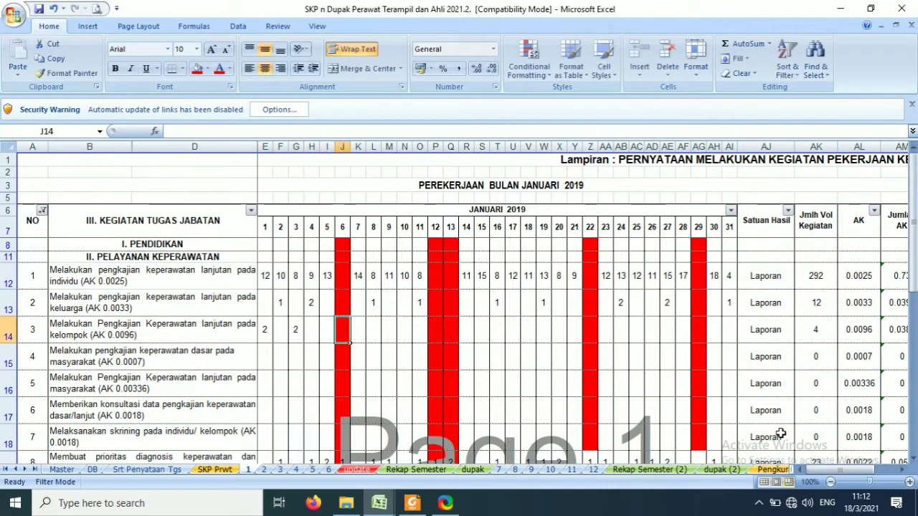
text(1)
key(Right)
key(Right)
key(Right)
key(Right)
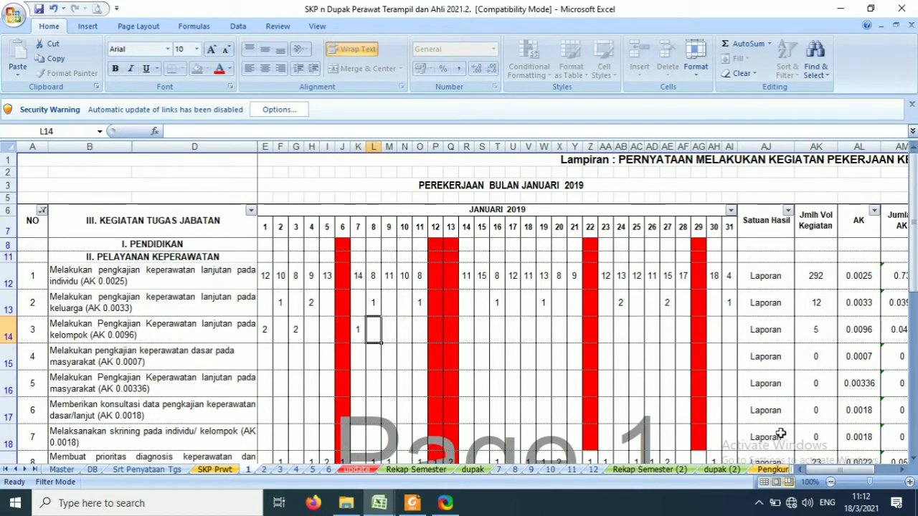
Step: Look along the remaining days of row 14 and check activity 3's total volume in AK14
key(Right)
key(Right)
key(Right)
key(Right)
key(Right)
key(Right)
key(Right)
key(Right)
key(Right)
key(Right)
key(Right)
key(Right)
key(Right)
key(Right)
key(Right)
key(Right)
key(Right)
key(Right)
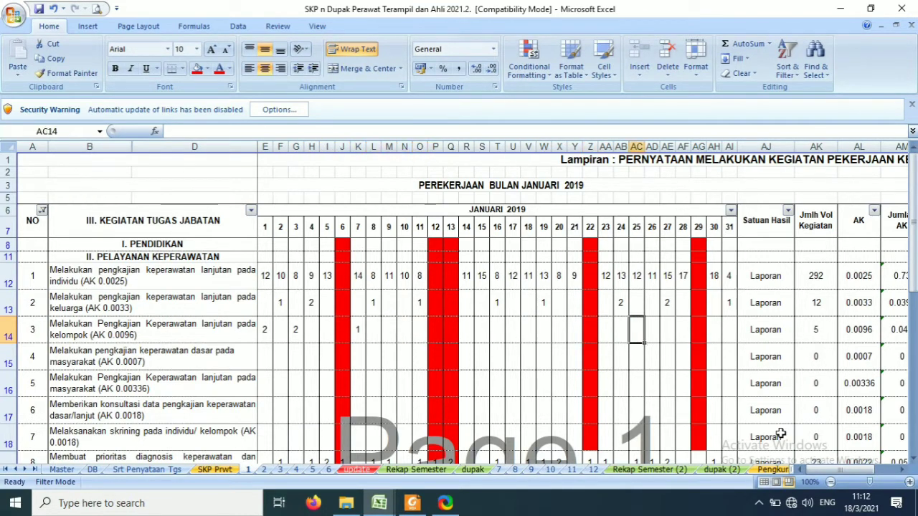
click(803, 336)
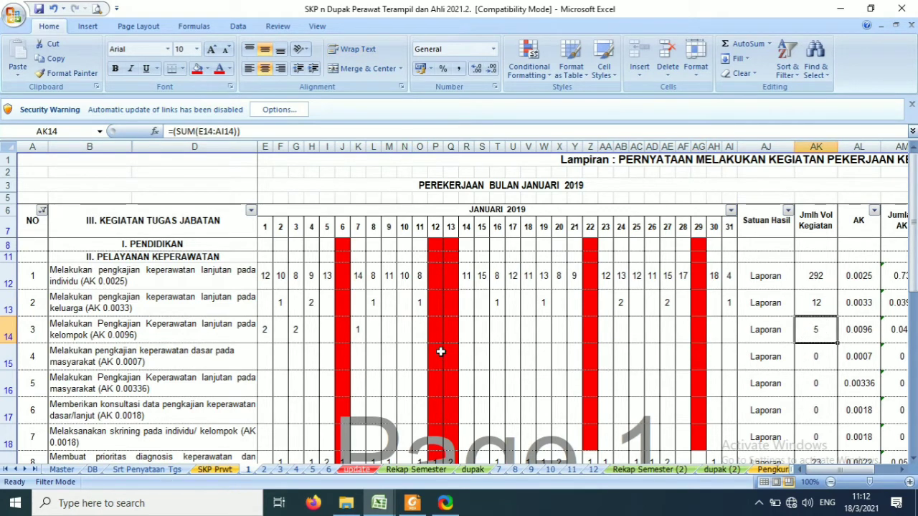
Step: Continue activity 3's volumes in row 14 with 2 on day 10, 1 on day 15 and 1 on day 20
click(404, 338)
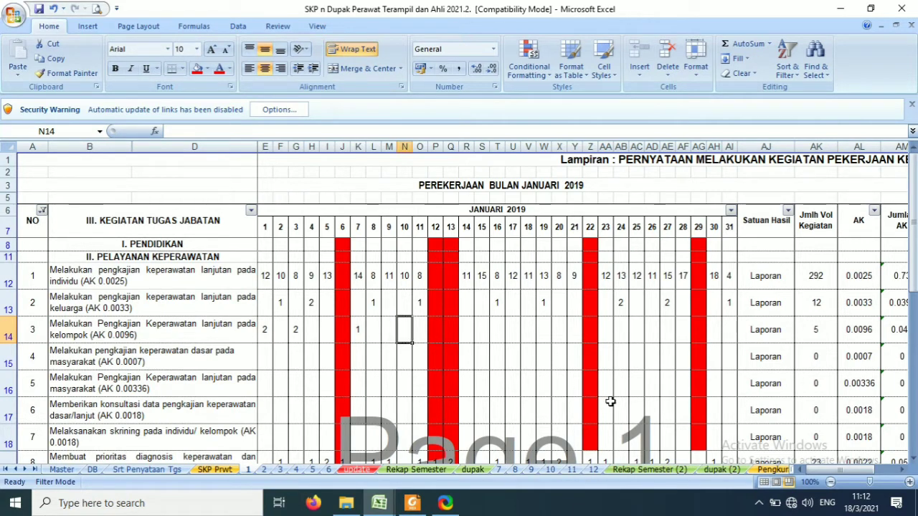
text(2)
key(Right)
key(Right)
key(Right)
key(Right)
key(Right)
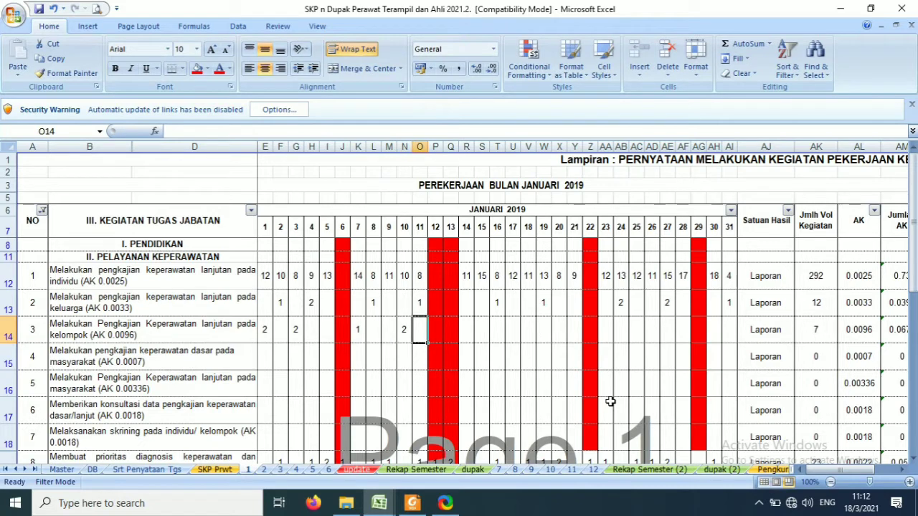
text(1)
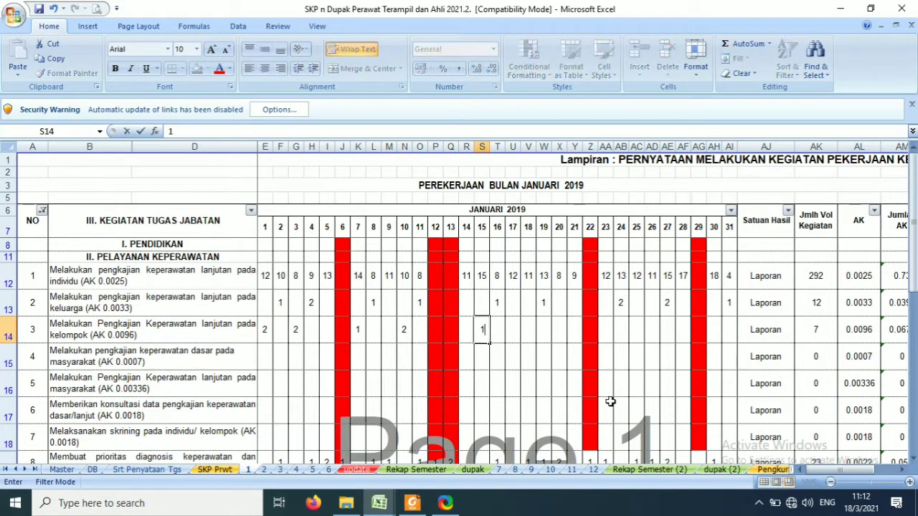
key(Right)
key(Right)
key(Right)
key(Right)
key(Right)
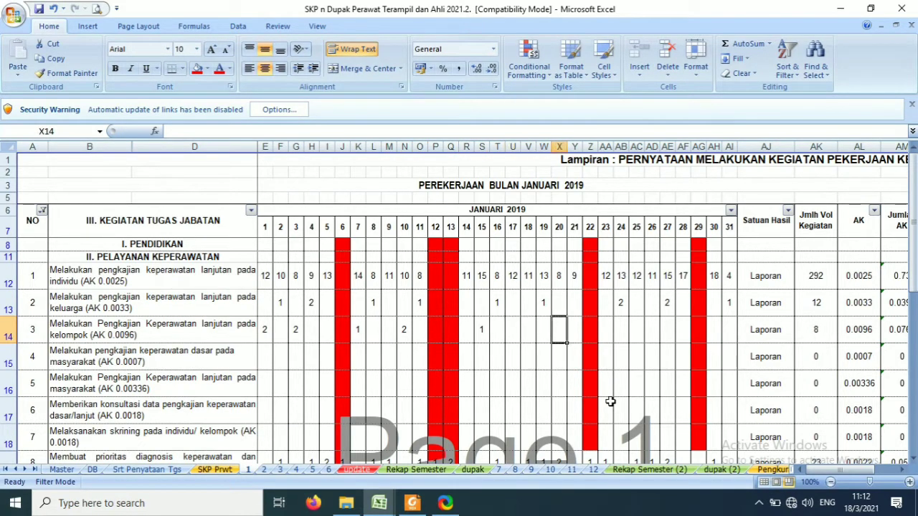
text(1)
key(Right)
key(Right)
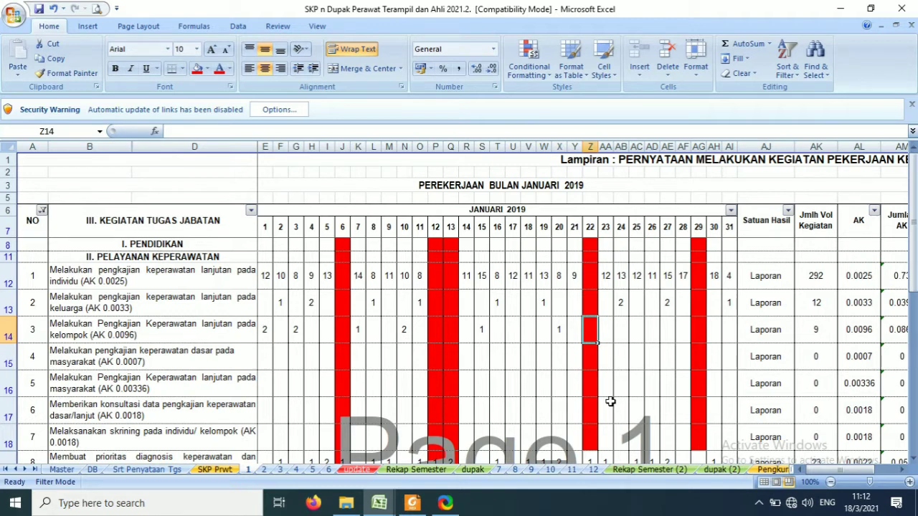
Step: Enter activity 3's volumes in row 14 as 1 on day 23, 1 on day 25 and 2 on day 26
key(Right)
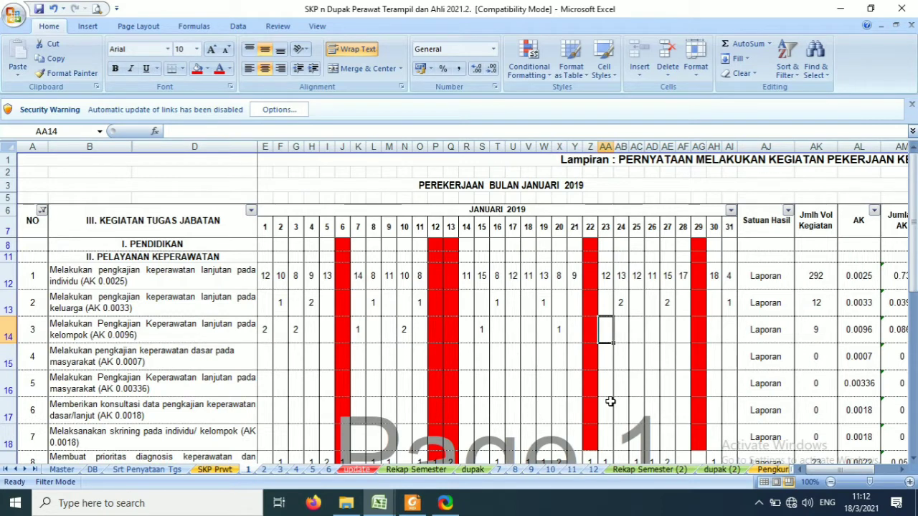
text(1)
key(Right)
key(Right)
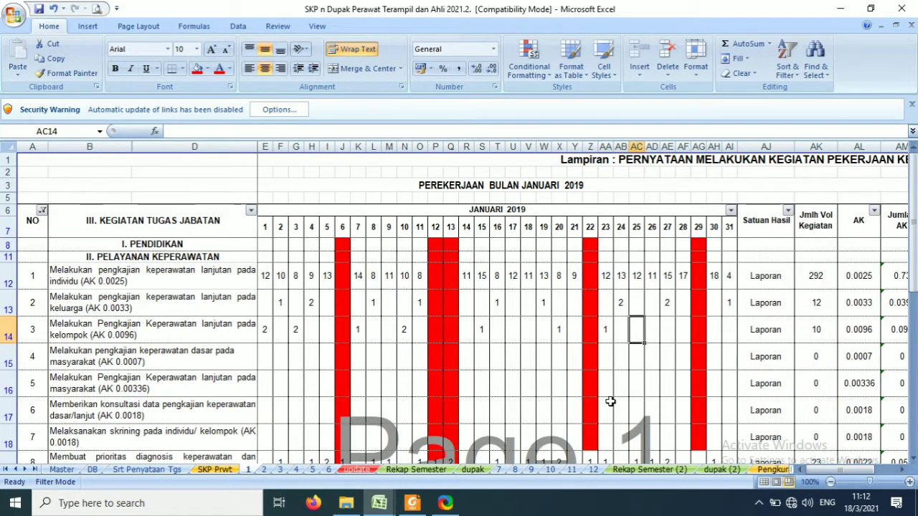
text(1)
key(Right)
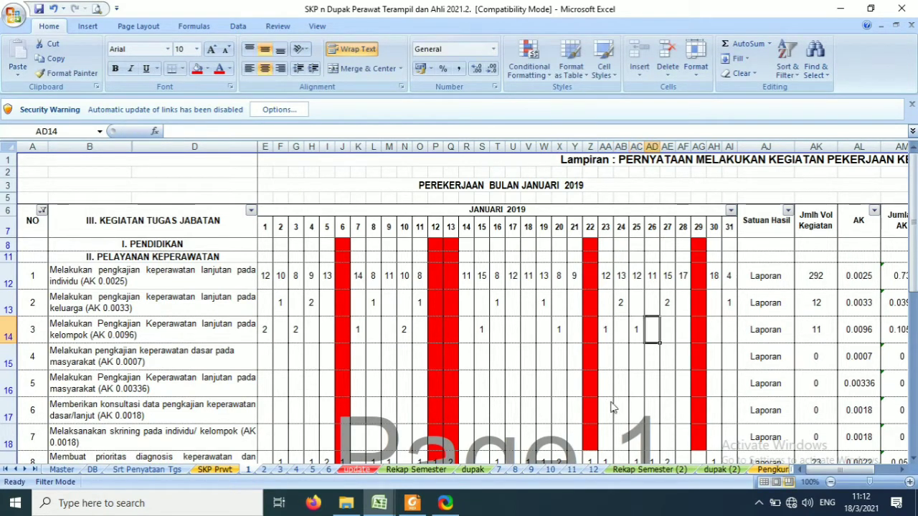
text(2)
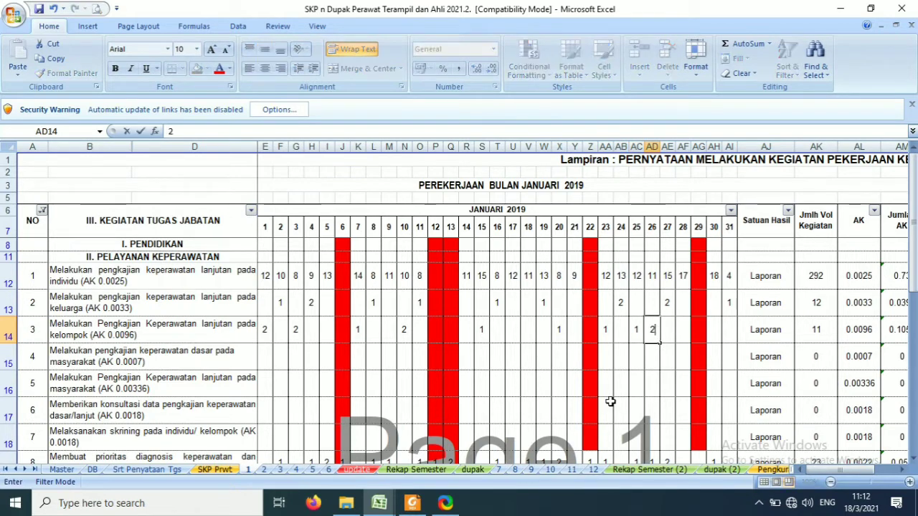
key(Right)
key(Right)
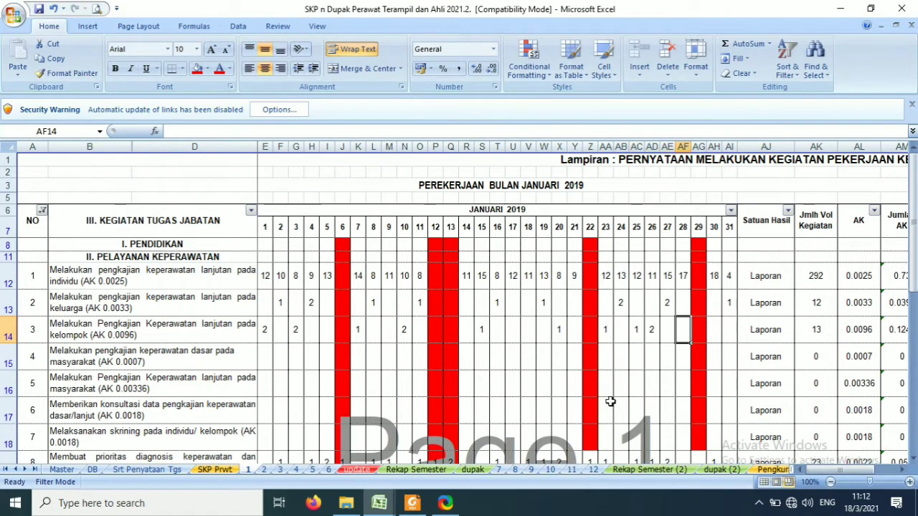
Step: Enter a volume of 2 for activity 3 in row 14 on days 28 and 30
text(2)
key(Right)
key(Right)
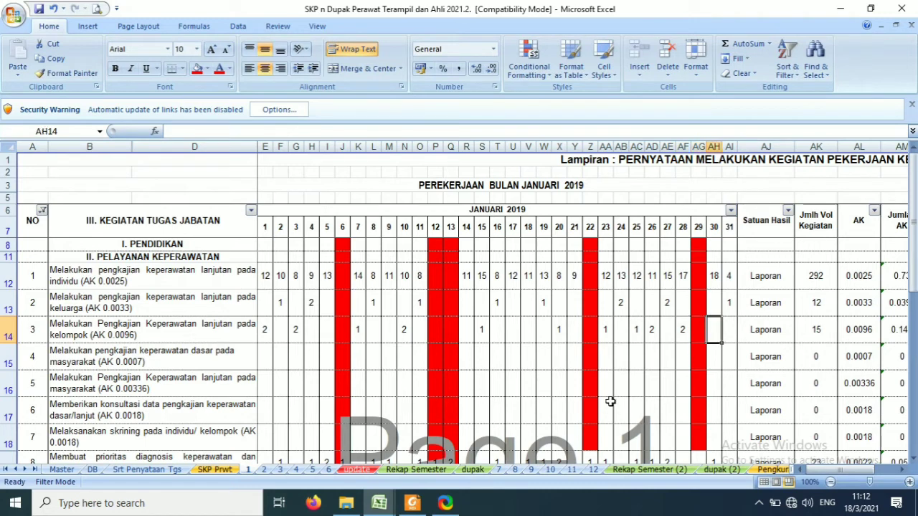
text(2)
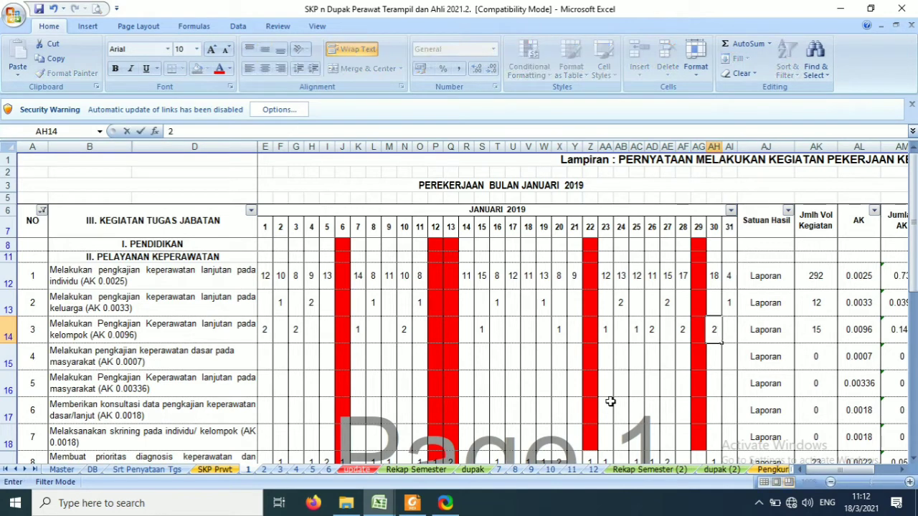
key(Right)
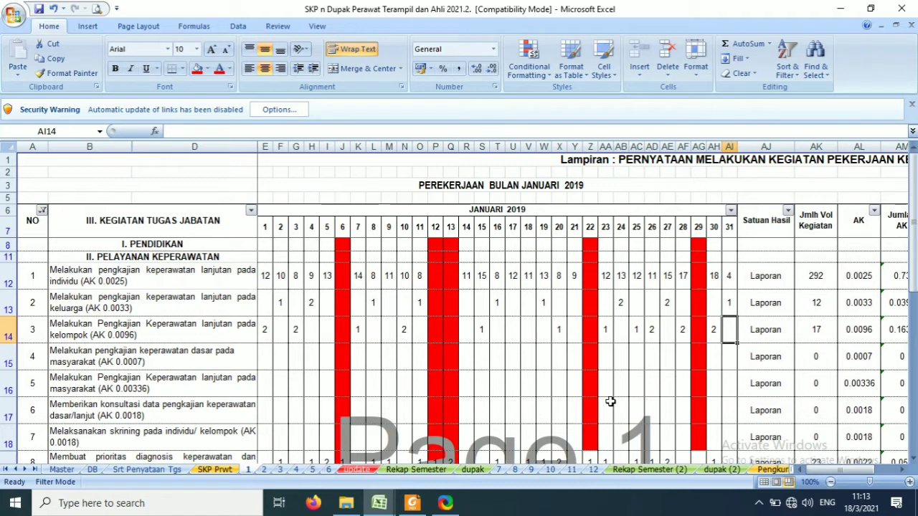
Step: Check activity 4's monthly average in L19 of the SKP Prwt sheet
click(208, 470)
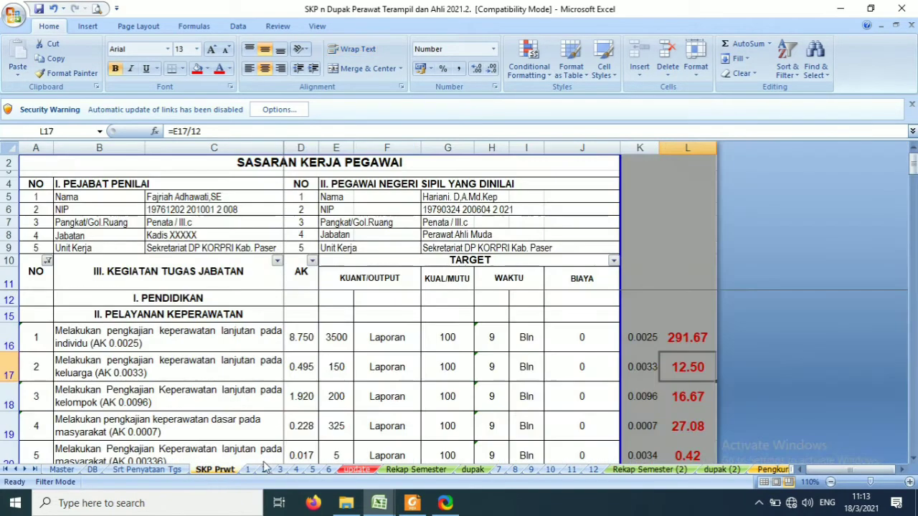
click(673, 432)
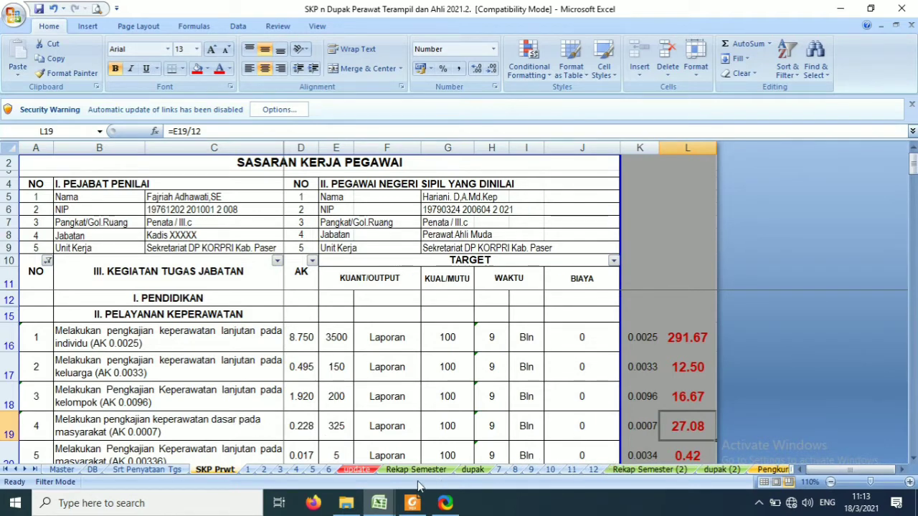
Step: Review the daily activity volumes in the January, February, March and April sheets
click(256, 469)
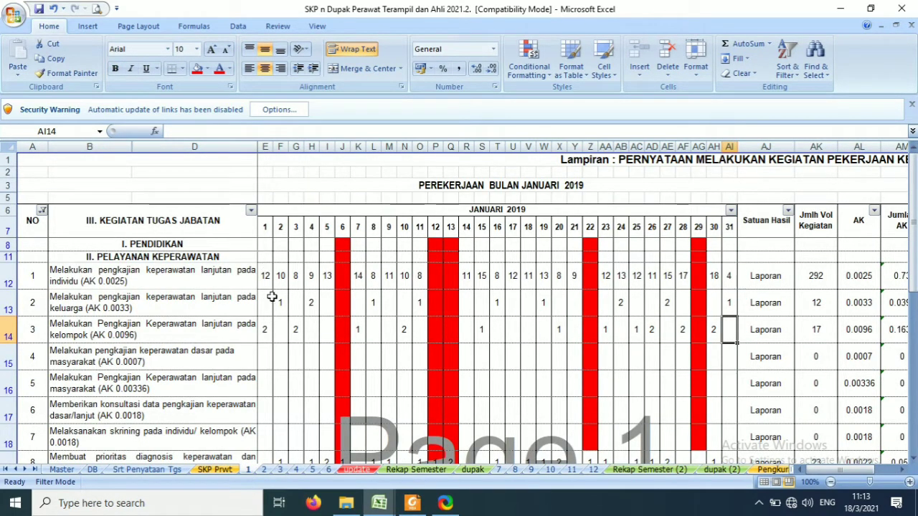
click(264, 470)
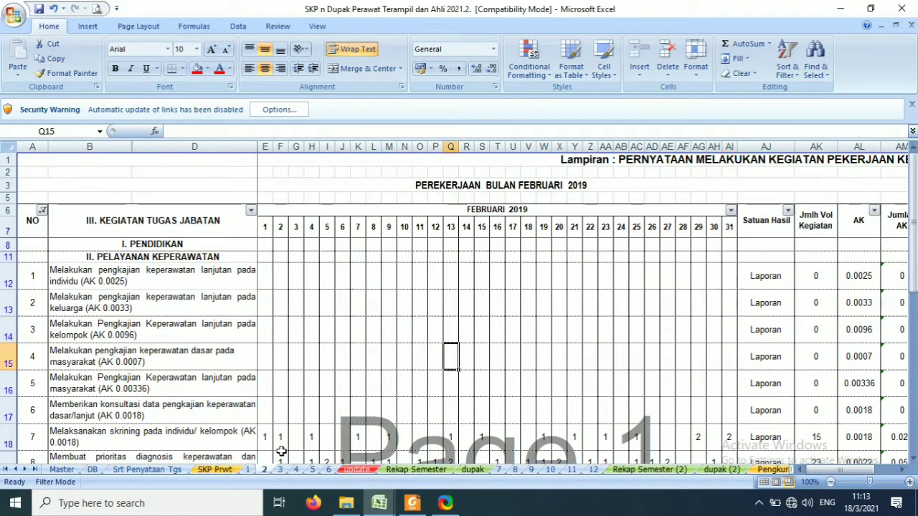
click(279, 470)
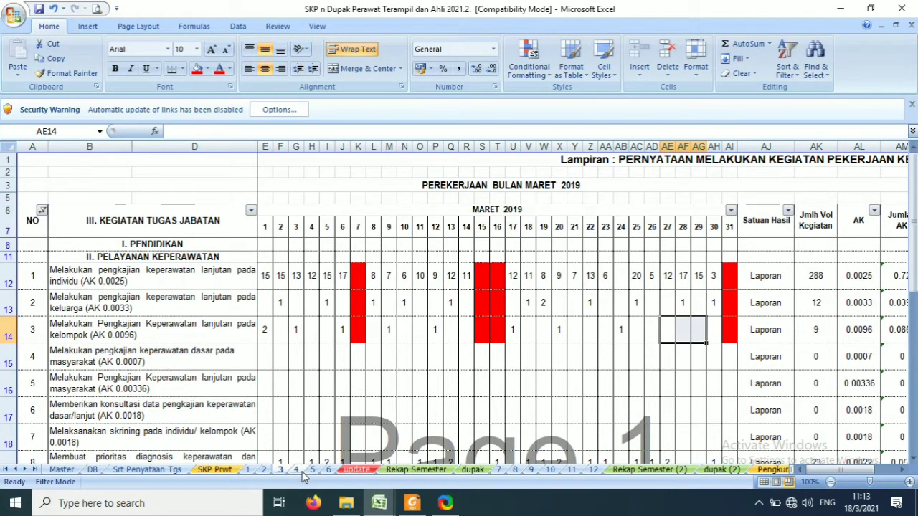
click(297, 470)
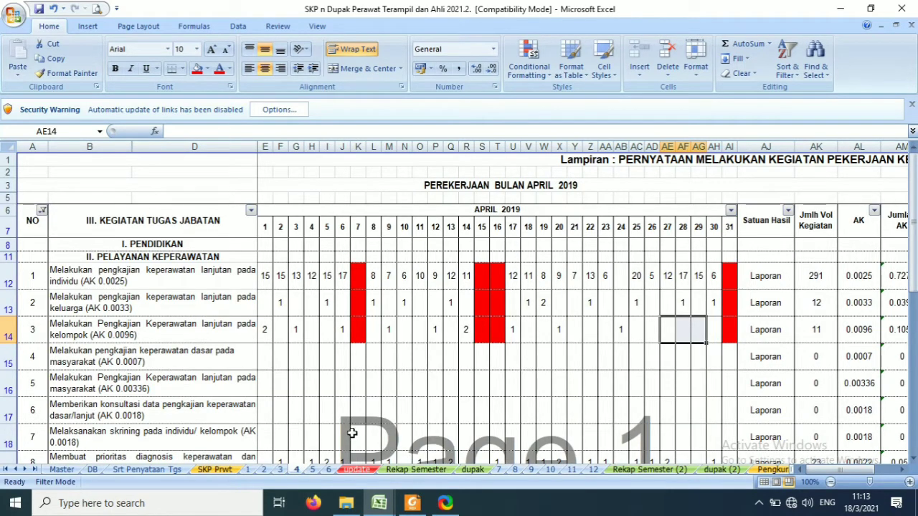
Step: Examine the January to June volumes of activities 1 to 3 in the Rekap Semester sheet and the monthly sheets they link to
click(416, 470)
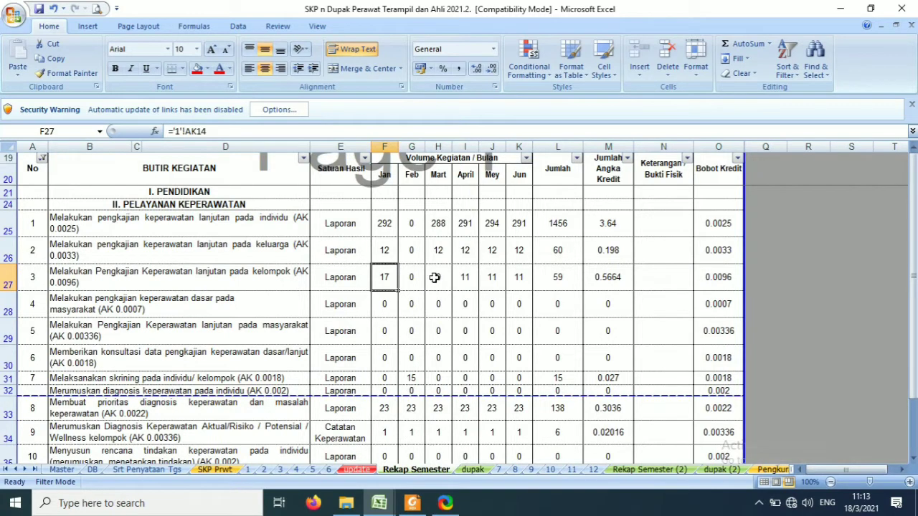
click(389, 228)
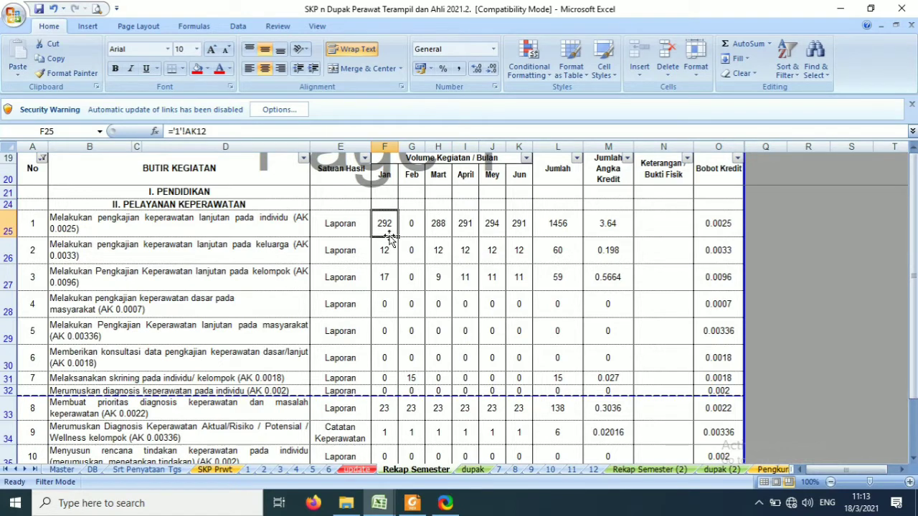
click(385, 250)
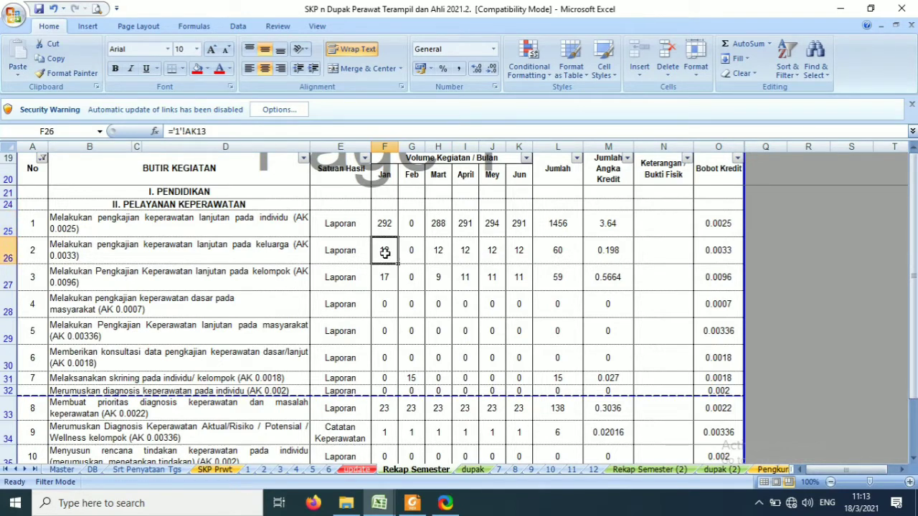
click(388, 280)
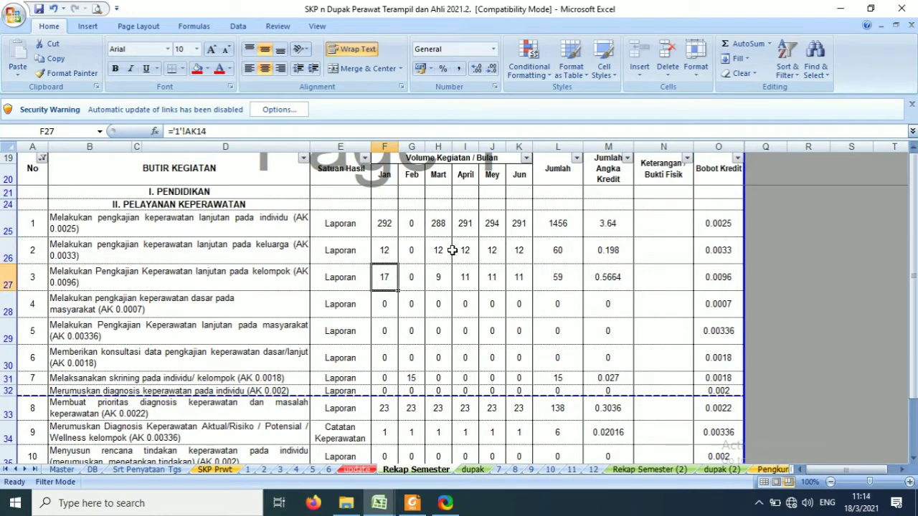
click(440, 225)
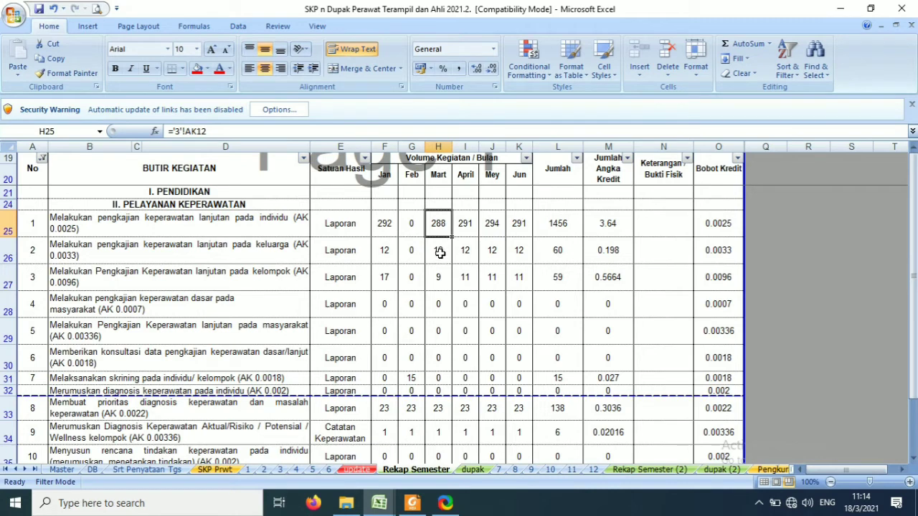
click(470, 233)
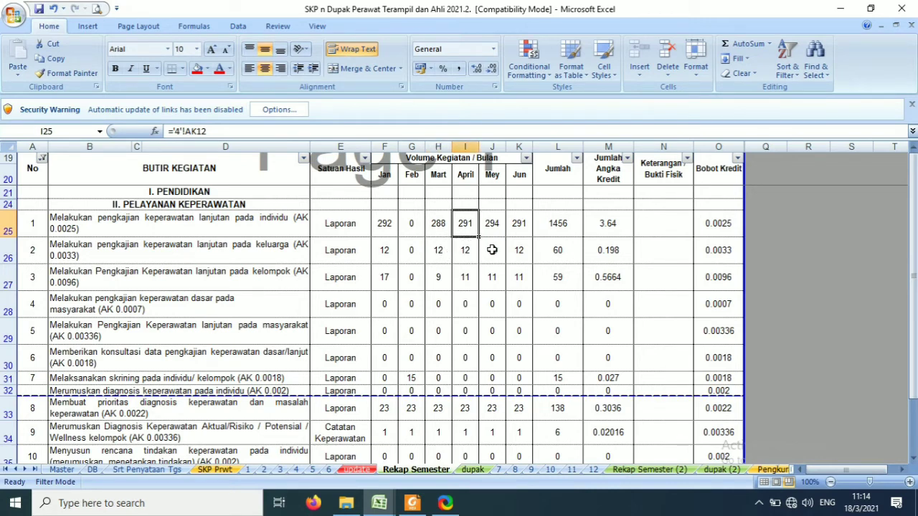
click(494, 223)
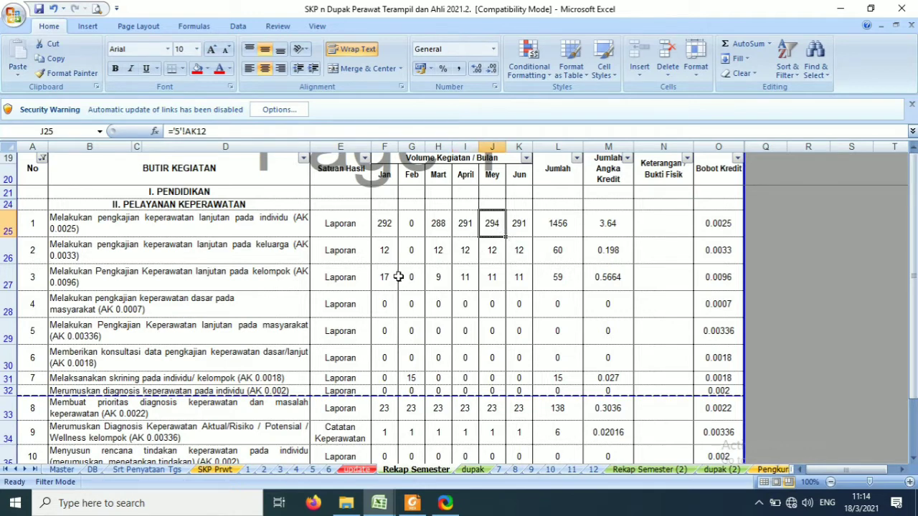
drag(387, 261, 523, 257)
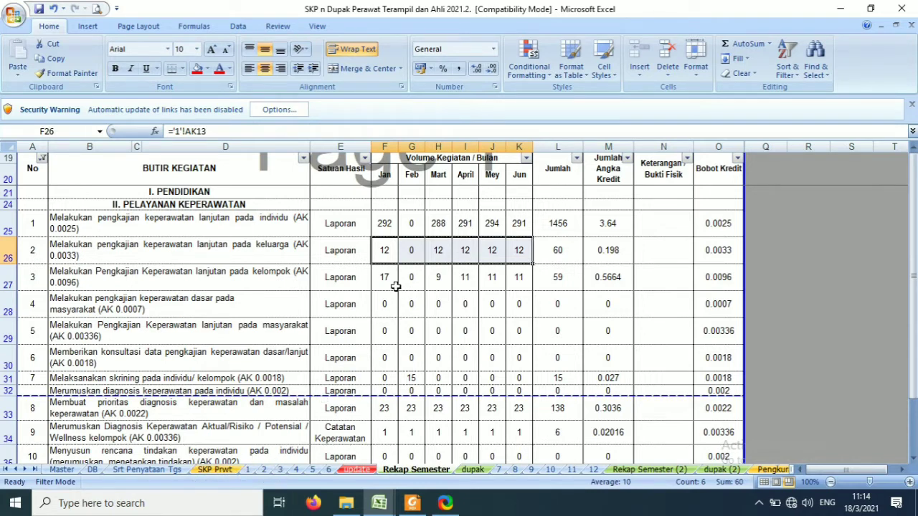
Step: Copy January's daily volumes for activities 1 to 3 (E12:AI14) into the February sheet, starting at E12
click(249, 470)
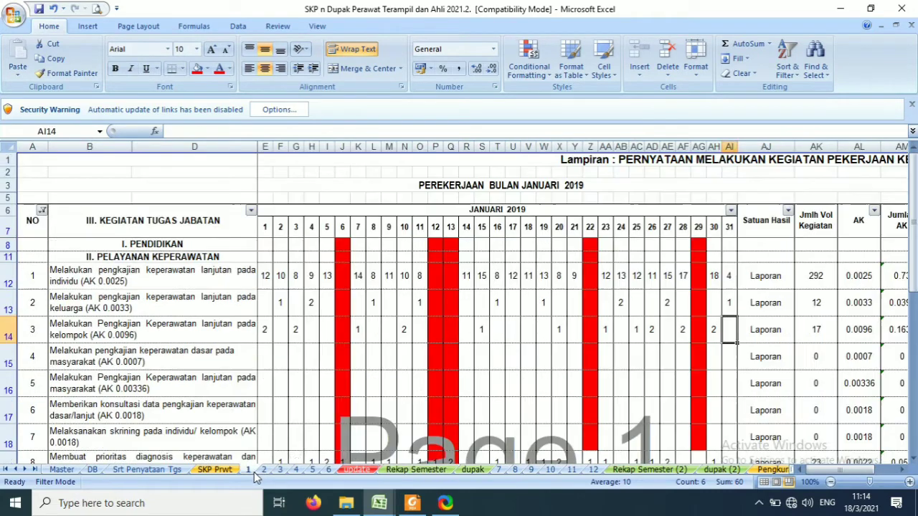
click(269, 276)
drag(266, 275, 726, 327)
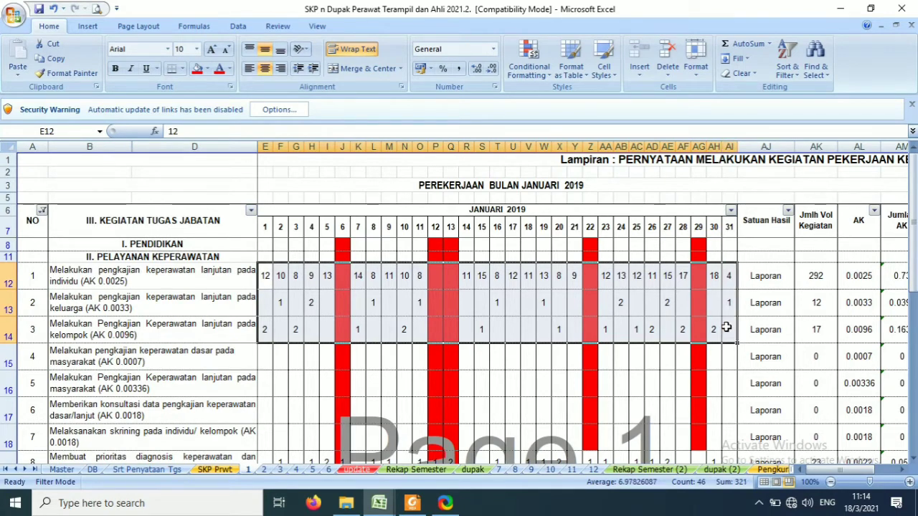
key(ctrl+c)
click(264, 470)
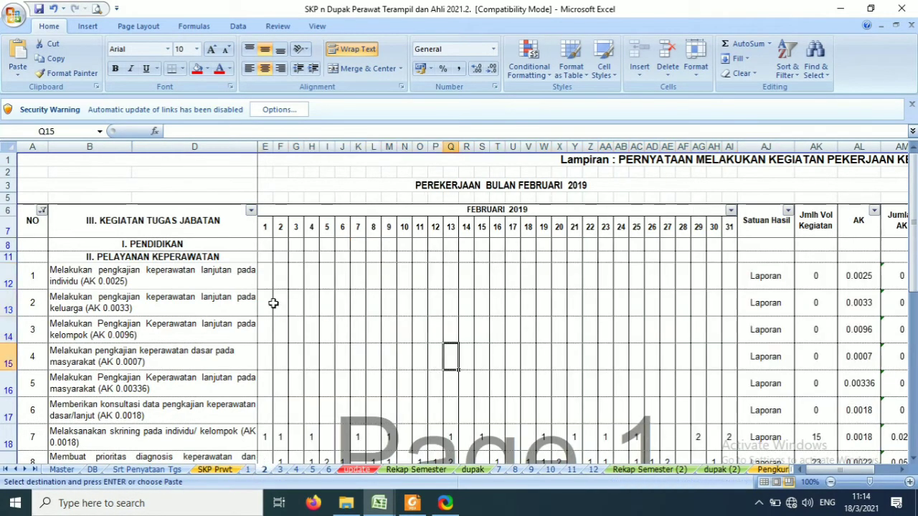
click(271, 280)
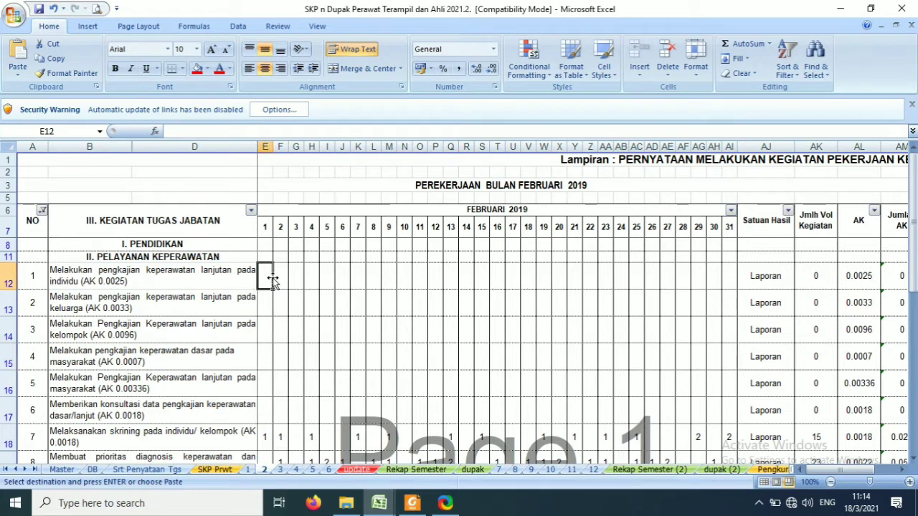
key(ctrl+v)
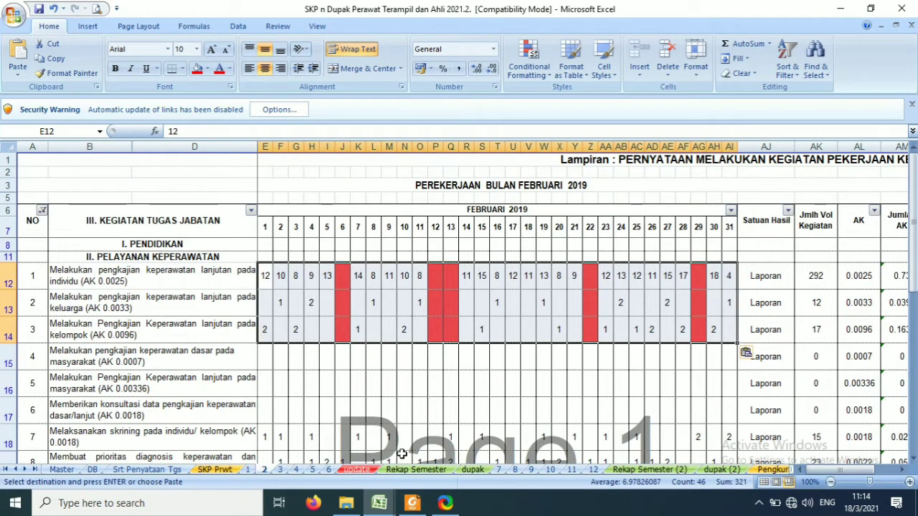
Step: Compare the January to June volumes of activities 2 and 3 in the Rekap Semester sheet
click(417, 469)
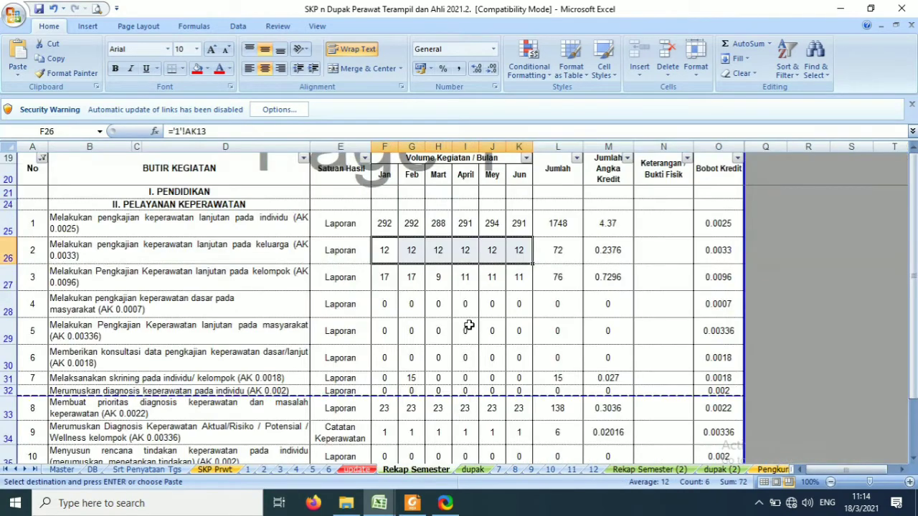
click(388, 253)
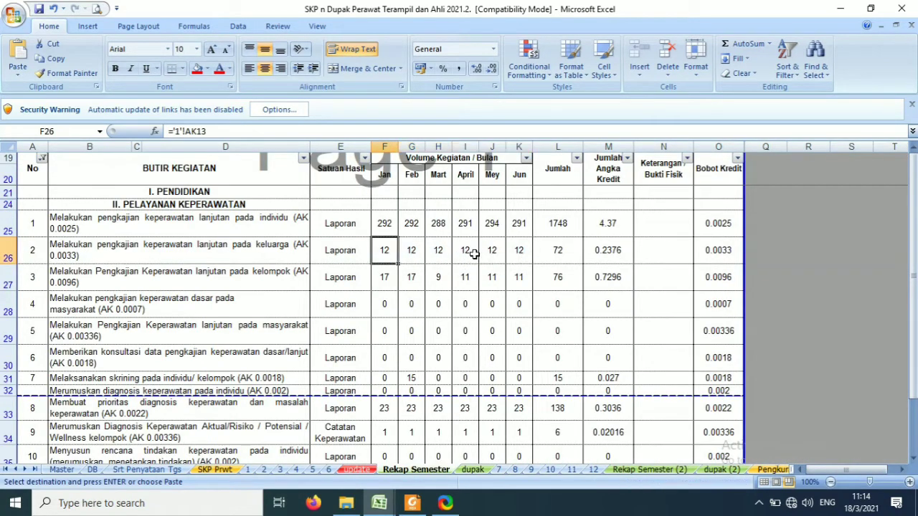
click(516, 255)
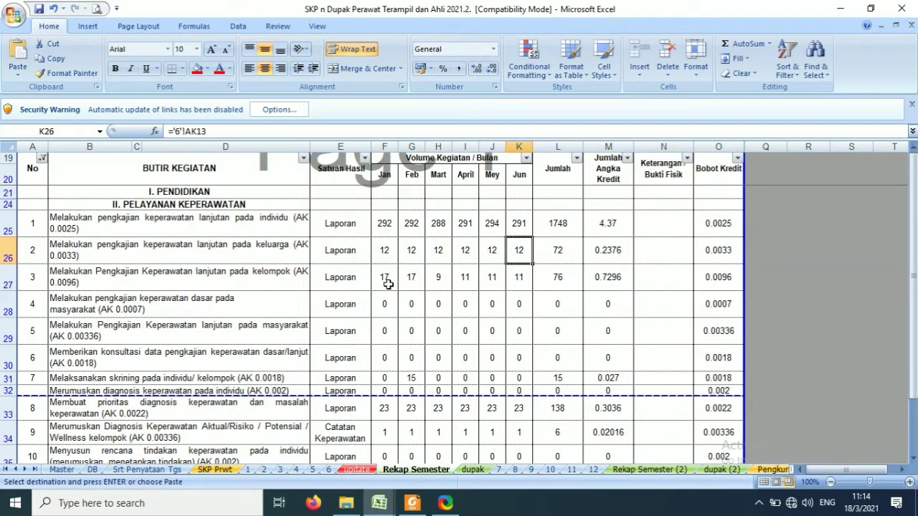
click(388, 284)
click(411, 282)
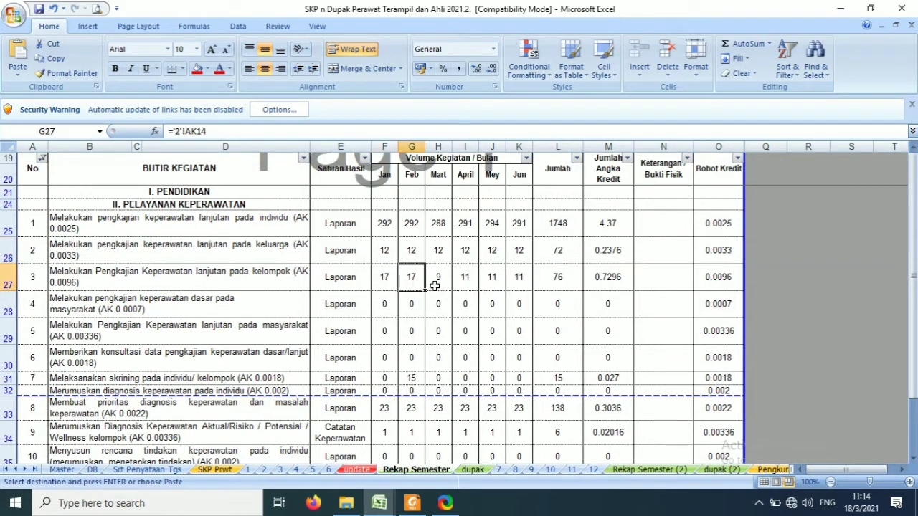
click(437, 285)
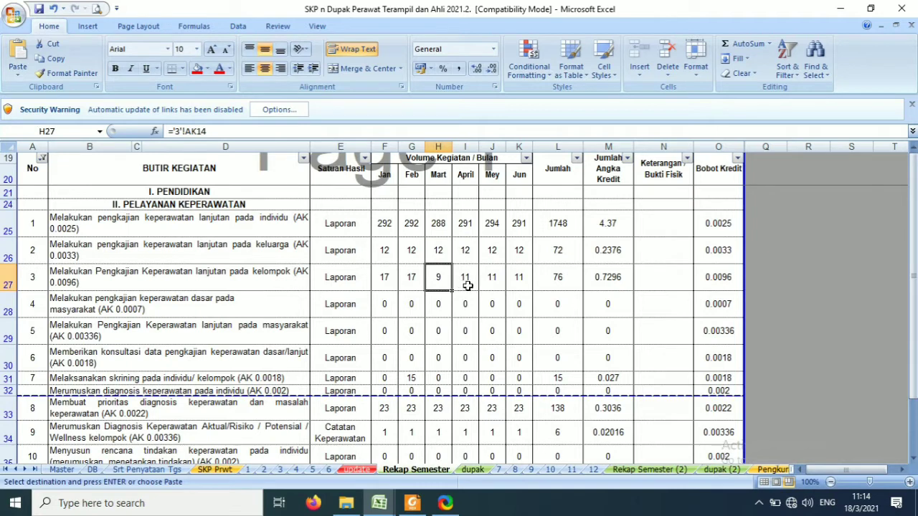
click(467, 286)
click(518, 285)
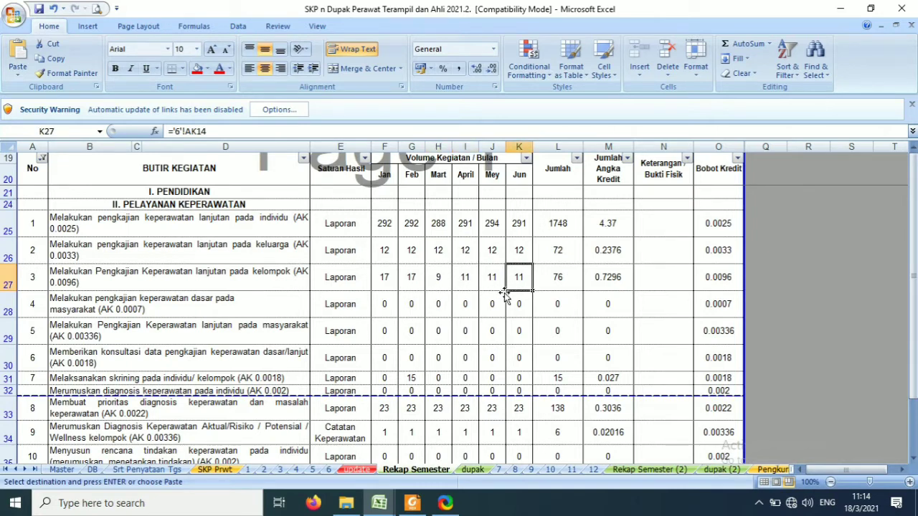
drag(388, 285, 517, 285)
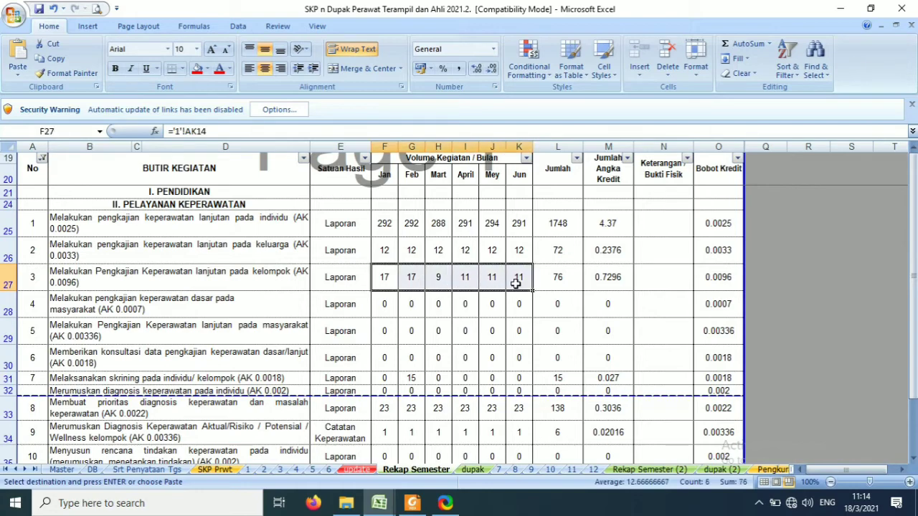
Step: Examine the July to December volumes of activities 1 to 3 in the Rekap Semester (2) sheet
click(674, 470)
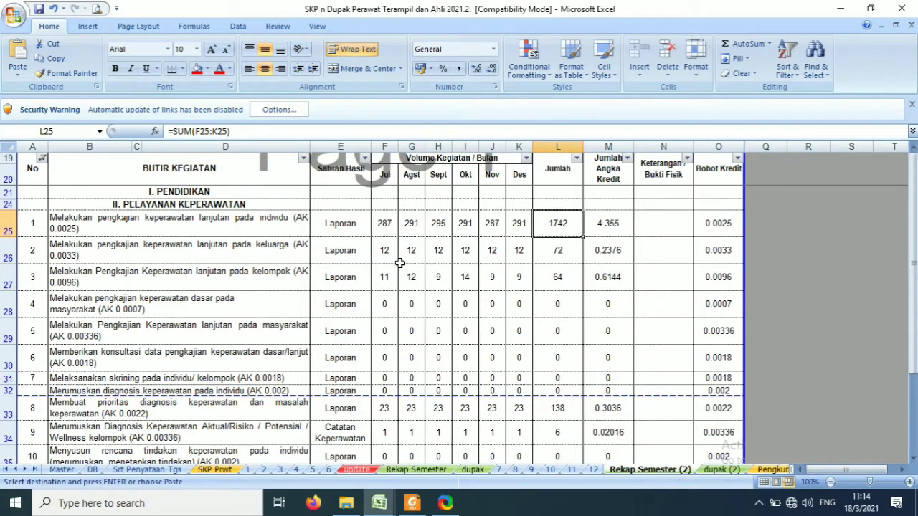
drag(396, 260, 463, 255)
click(393, 287)
drag(392, 287, 529, 286)
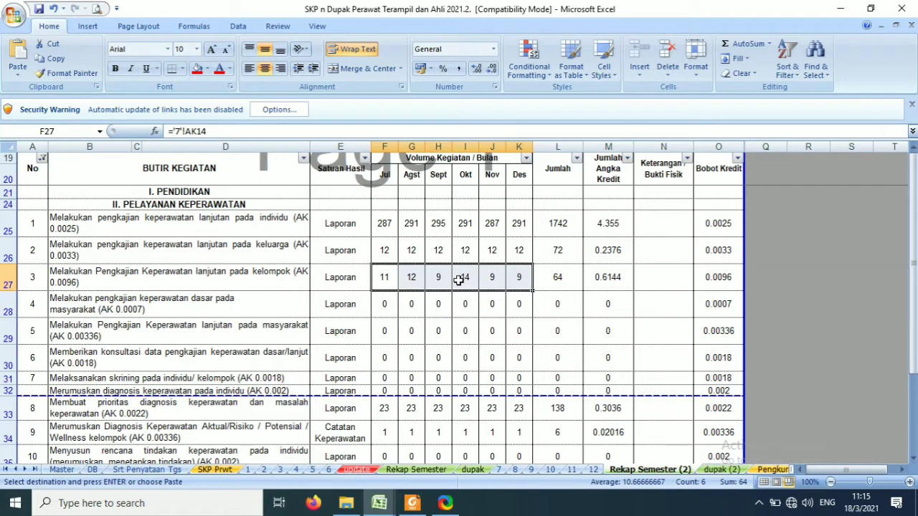
drag(385, 228, 511, 238)
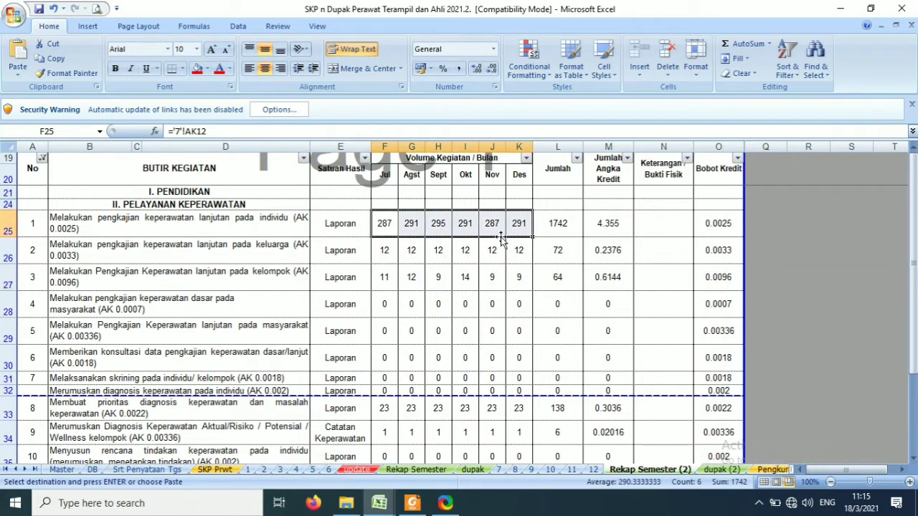
click(494, 225)
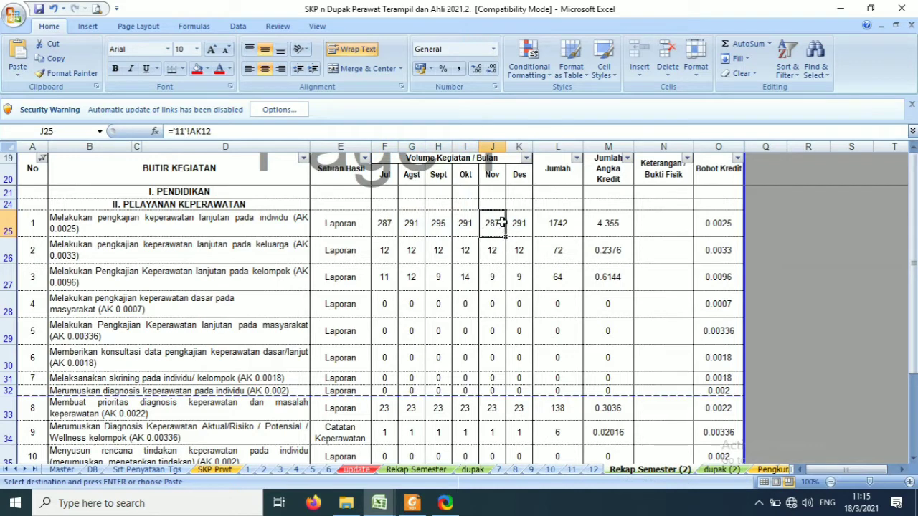
click(387, 230)
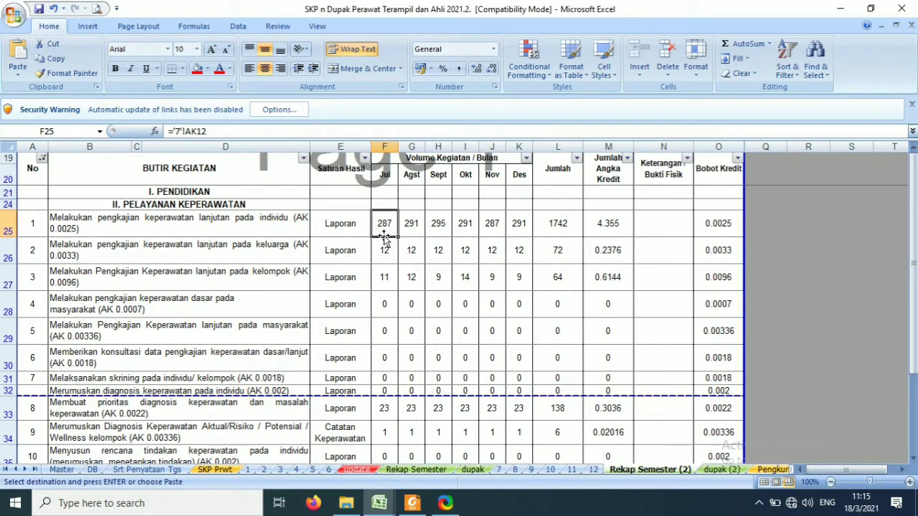
click(412, 231)
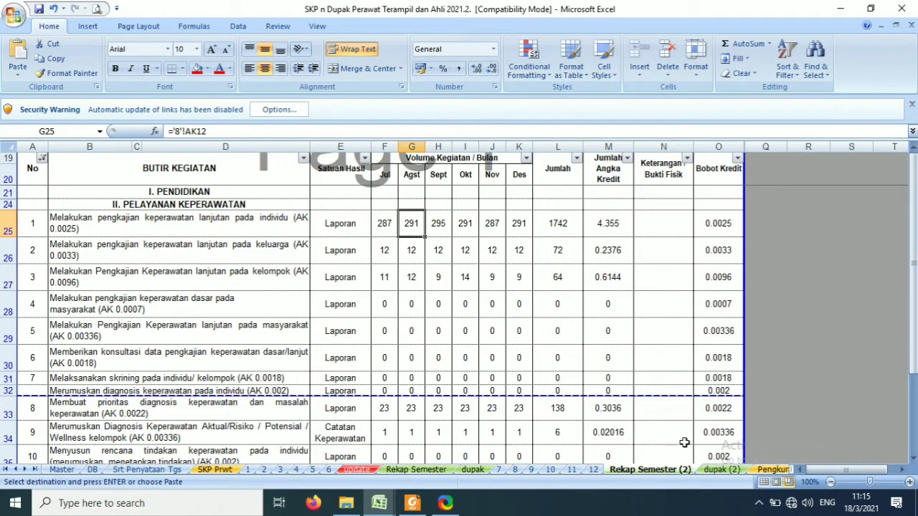
Step: Compare the target quantity, realised quantity and SKP achievement score of activities 1 and 2 in the Pengkuran SKP Prwt sheet
click(771, 469)
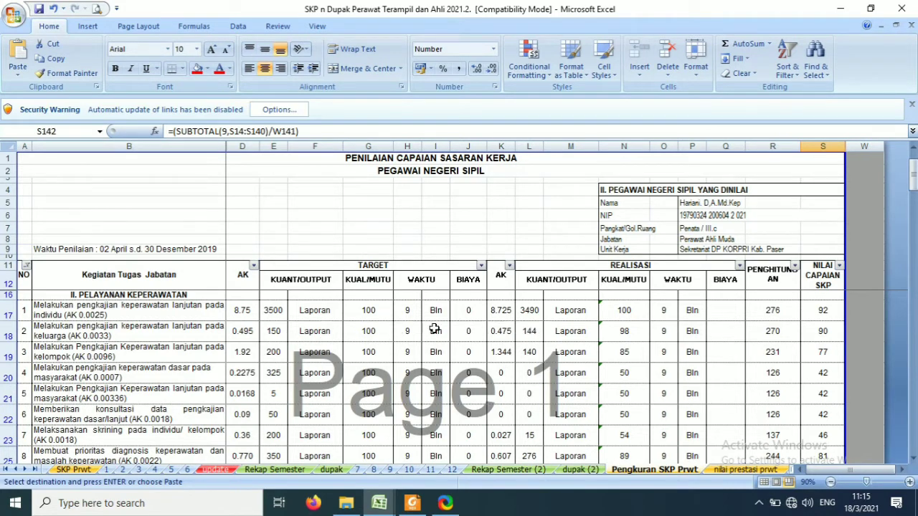
click(272, 313)
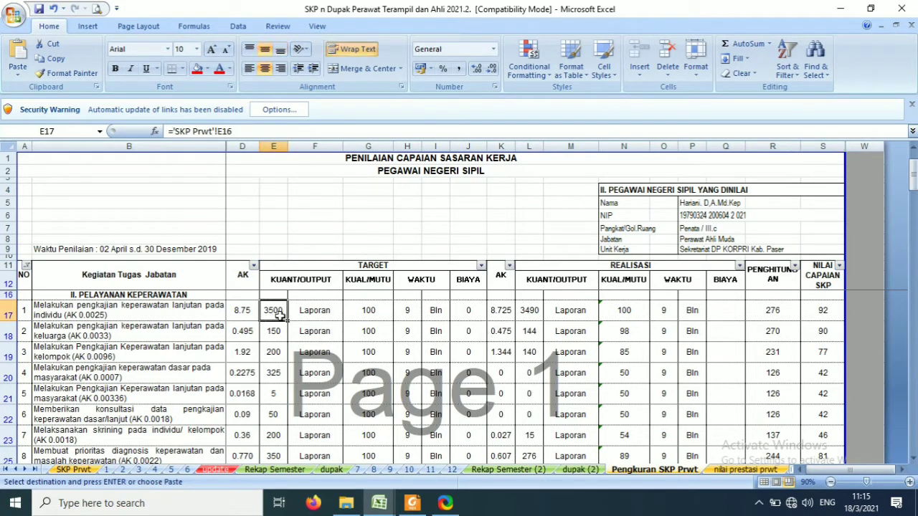
click(536, 313)
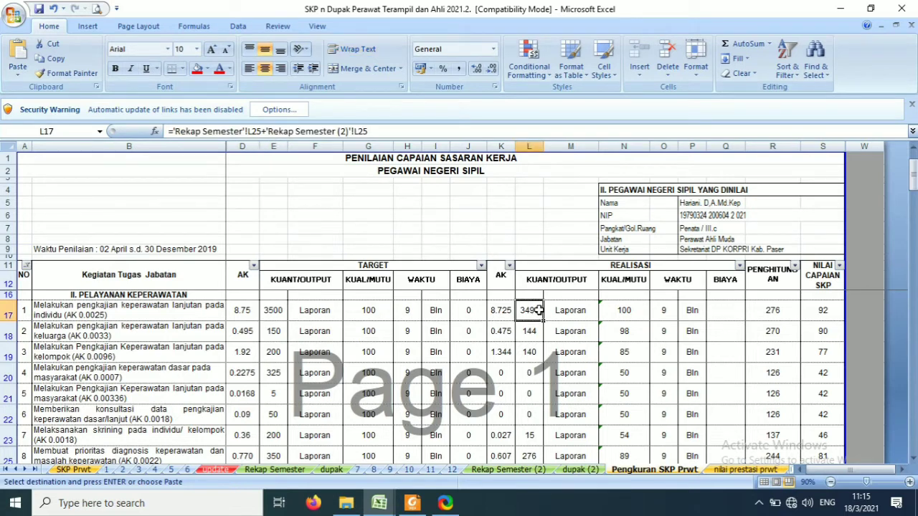
key(ctrl+c)
click(824, 312)
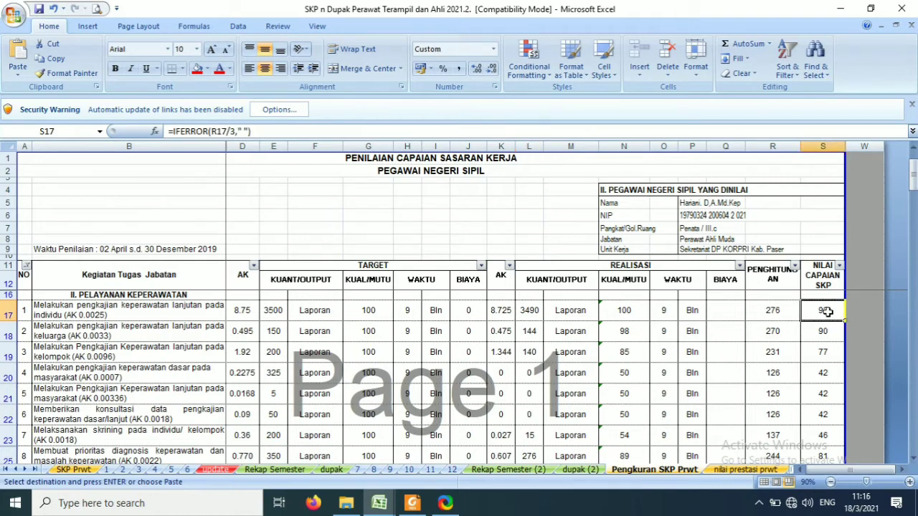
click(274, 336)
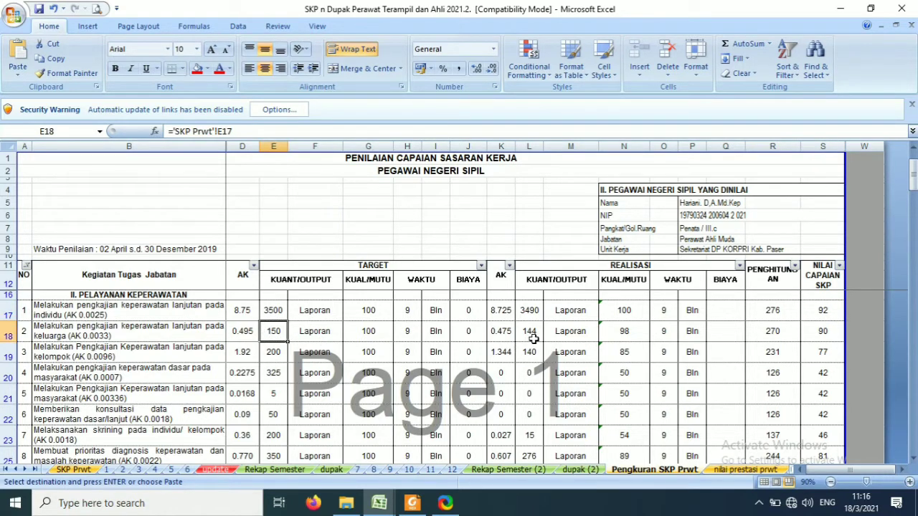
click(533, 334)
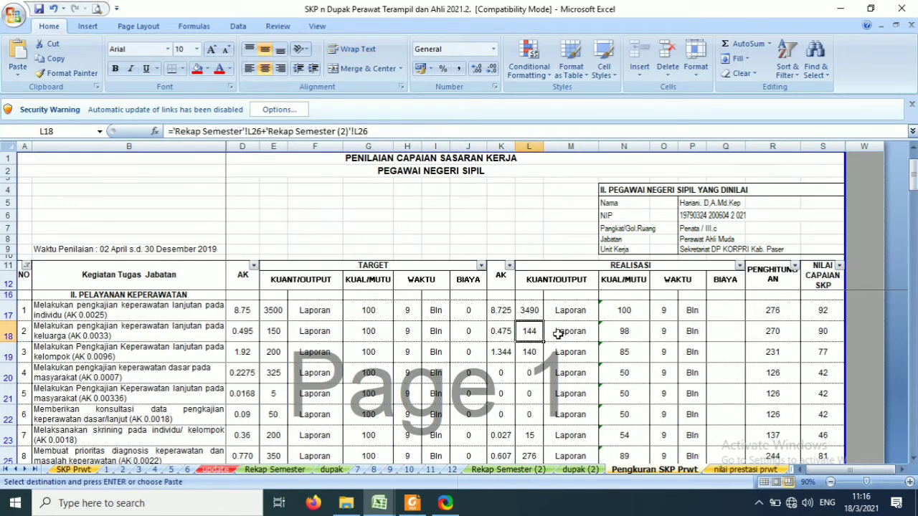
click(821, 337)
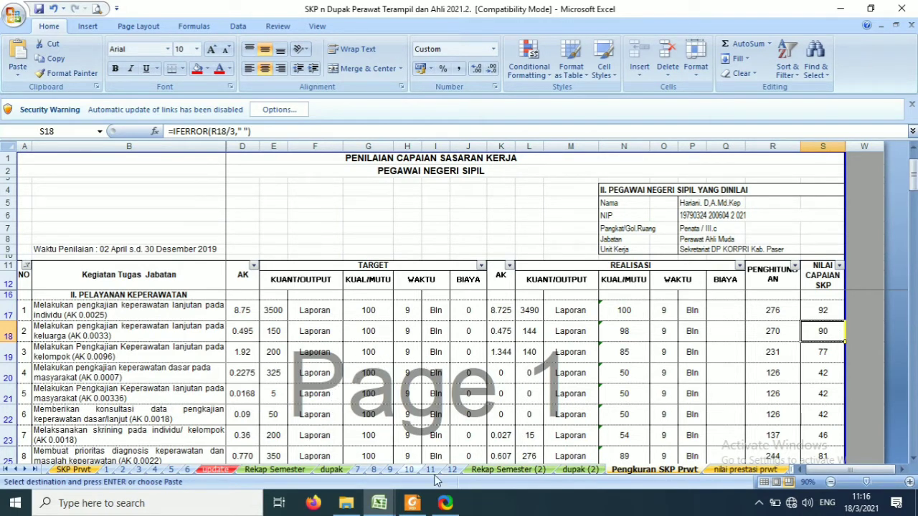
Step: Check activity 3's monthly volumes in both semester recaps and its target, realisation and achievement score in Pengkuran SKP Prwt
click(275, 469)
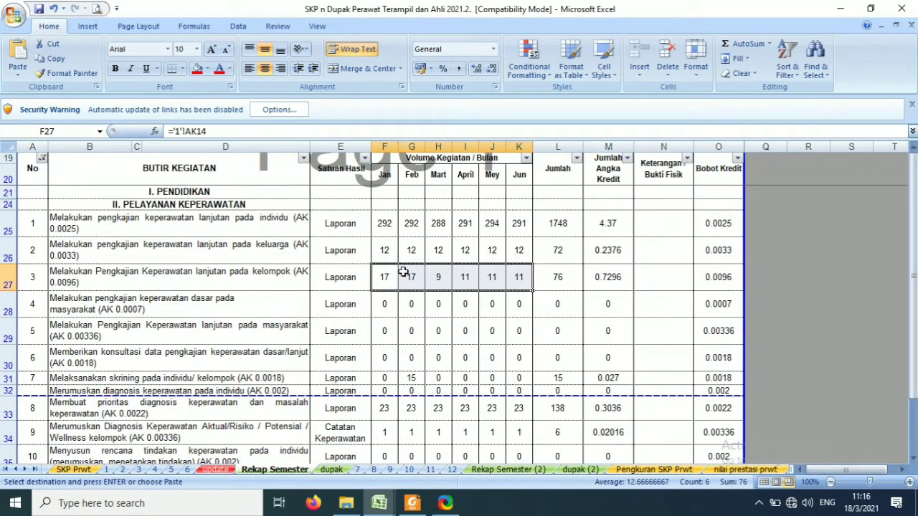
click(506, 470)
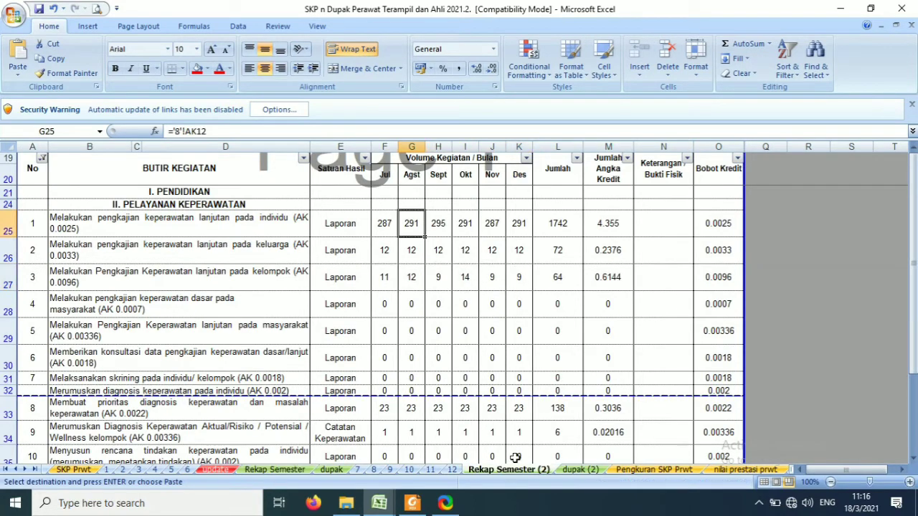
click(392, 281)
drag(392, 281, 469, 282)
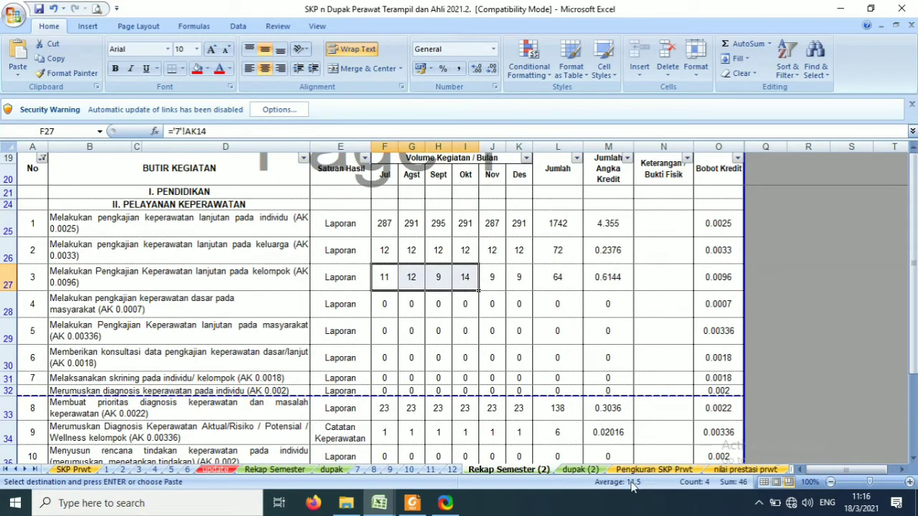
click(654, 470)
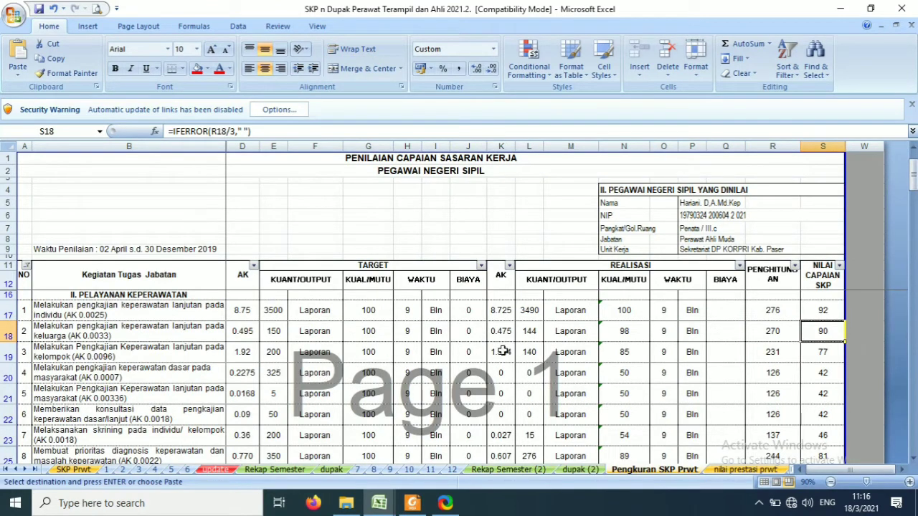
click(272, 359)
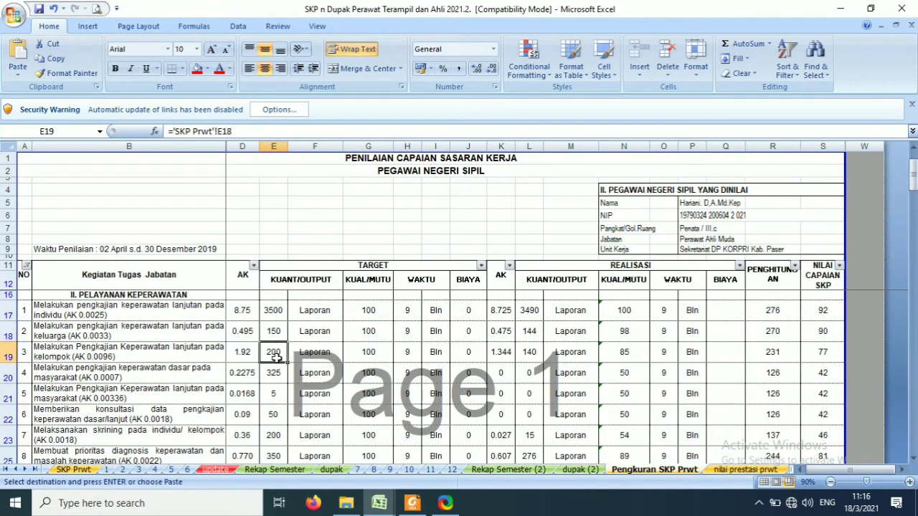
click(531, 357)
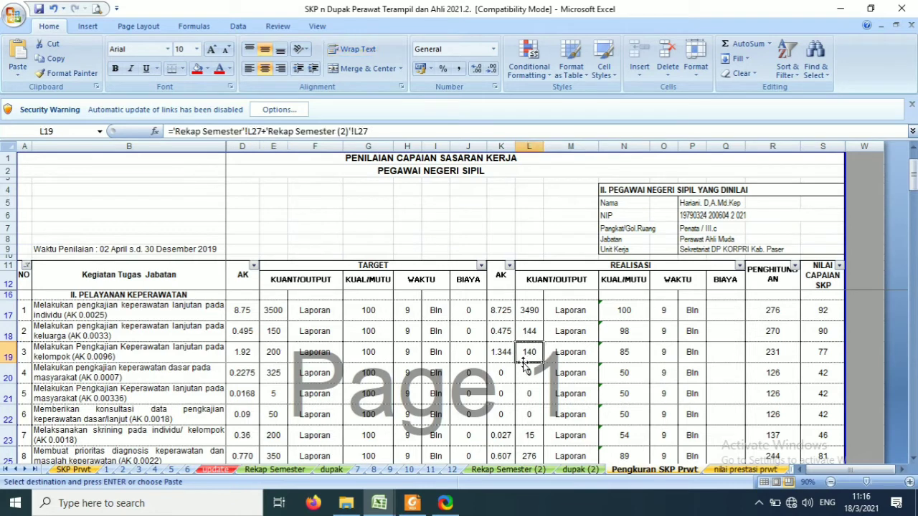
click(832, 353)
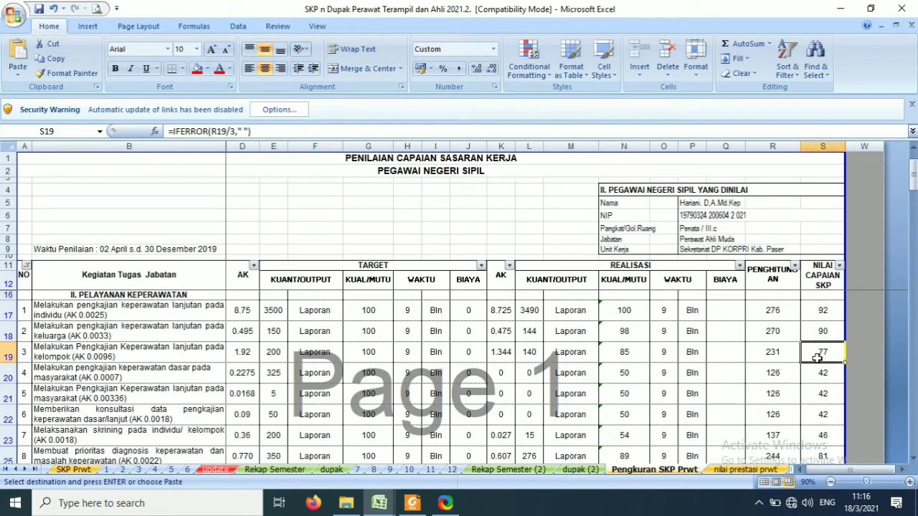
Step: Review the SKP achievement scores of the remaining activities further down the Pengkuran SKP Prwt sheet
scroll(871, 375, down, 1)
scroll(873, 373, up, 2)
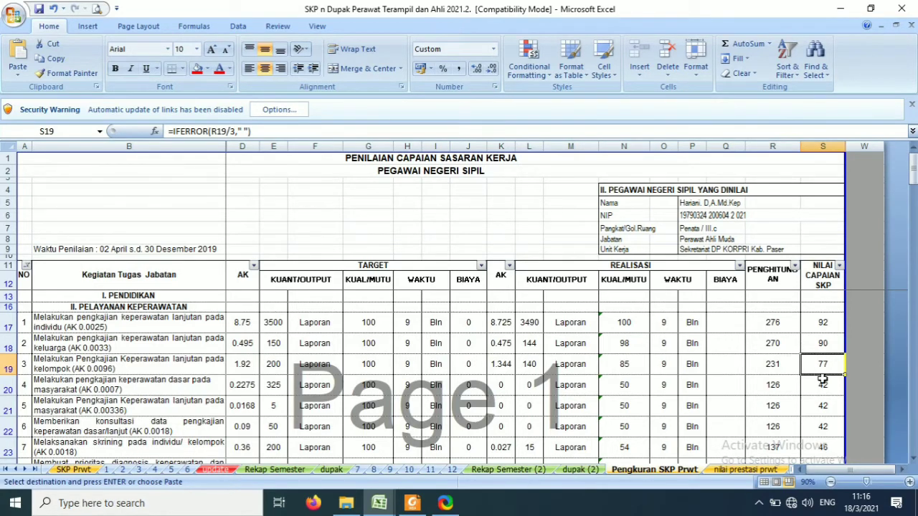
scroll(823, 373, down, 5)
scroll(826, 380, down, 2)
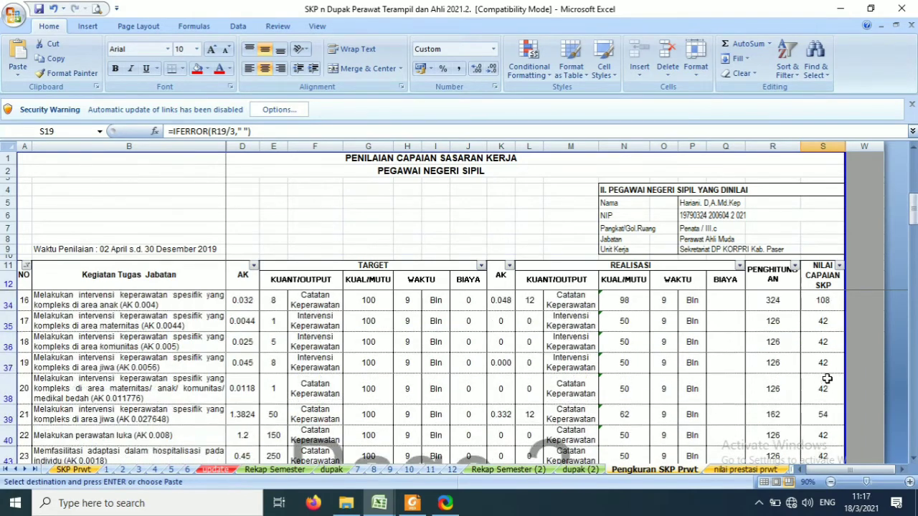
Step: Switch to the 2021 workbook and compare activity 6's target quantity, realised quantity and SKP achievement score
mouse_move(388, 501)
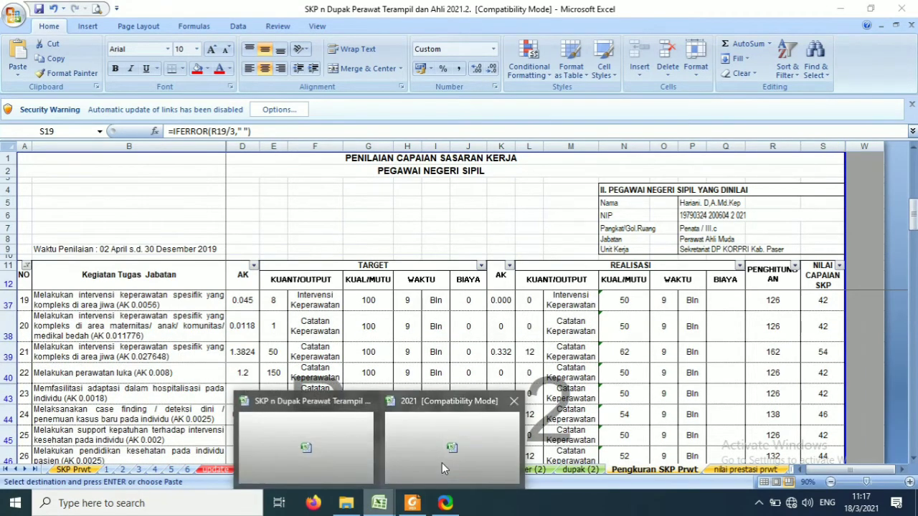
click(438, 457)
scroll(778, 422, down, 1)
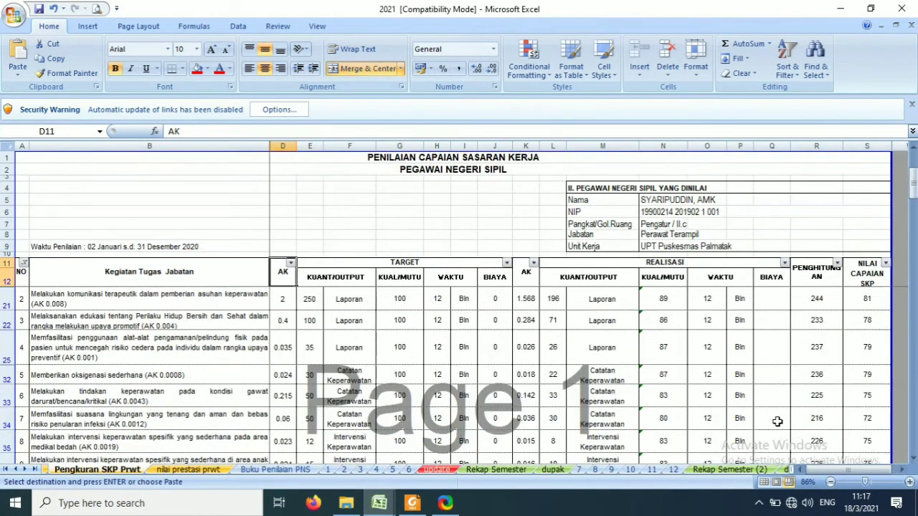
click(872, 401)
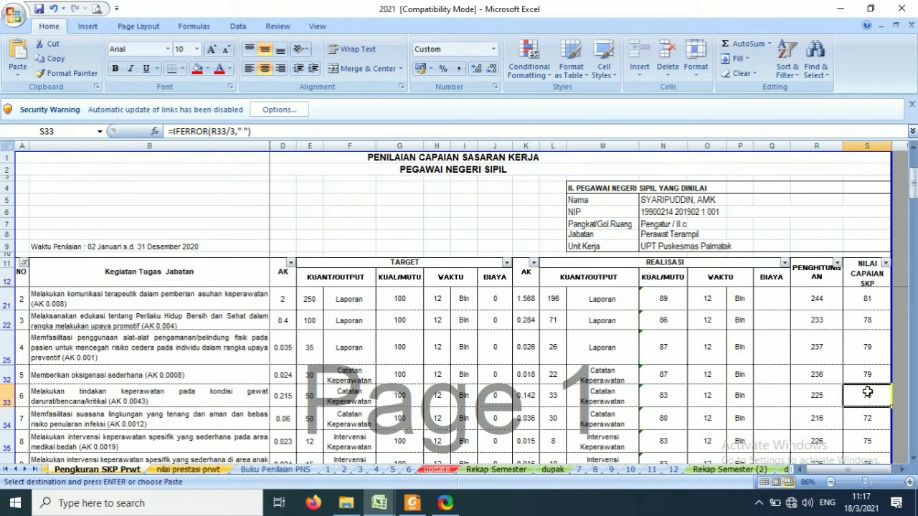
click(308, 400)
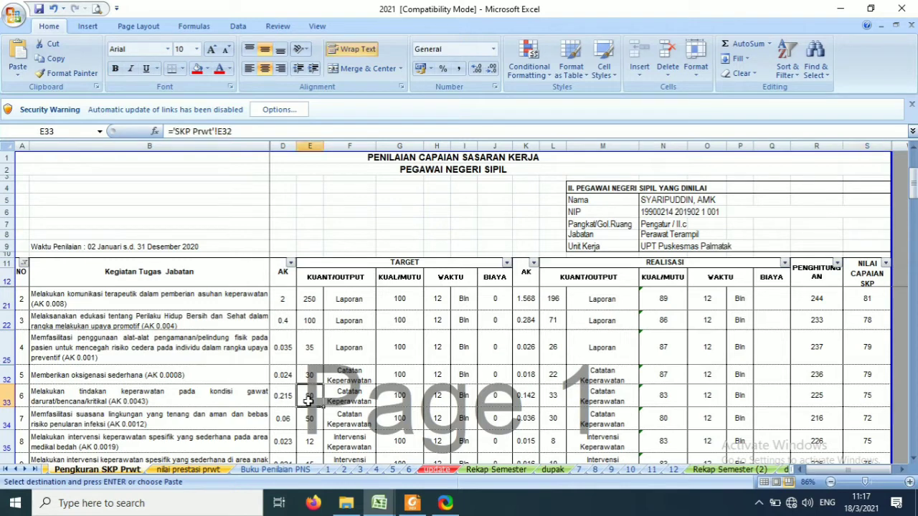
click(553, 400)
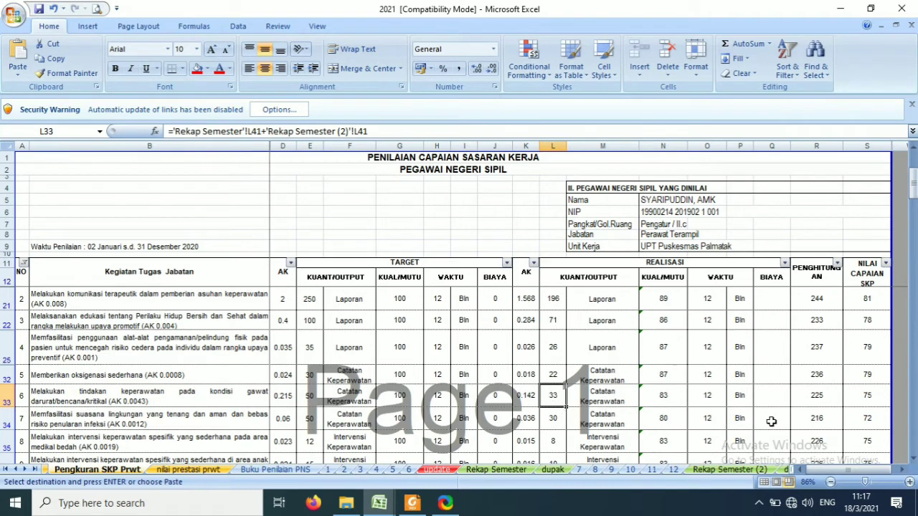
click(873, 400)
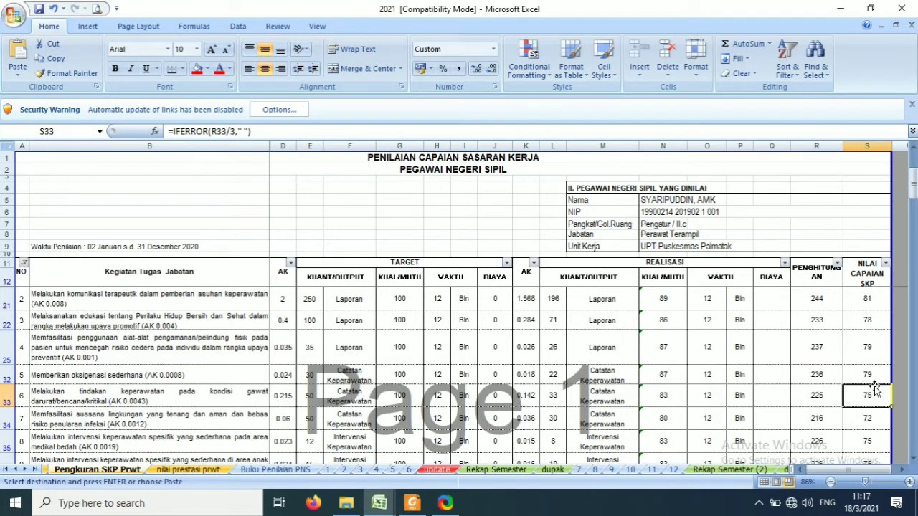
Step: Compare activity 7's target quantity, realised quantity and SKP achievement score in the 2021 workbook's Pengkuran SKP Prwt sheet
click(869, 421)
scroll(895, 417, down, 1)
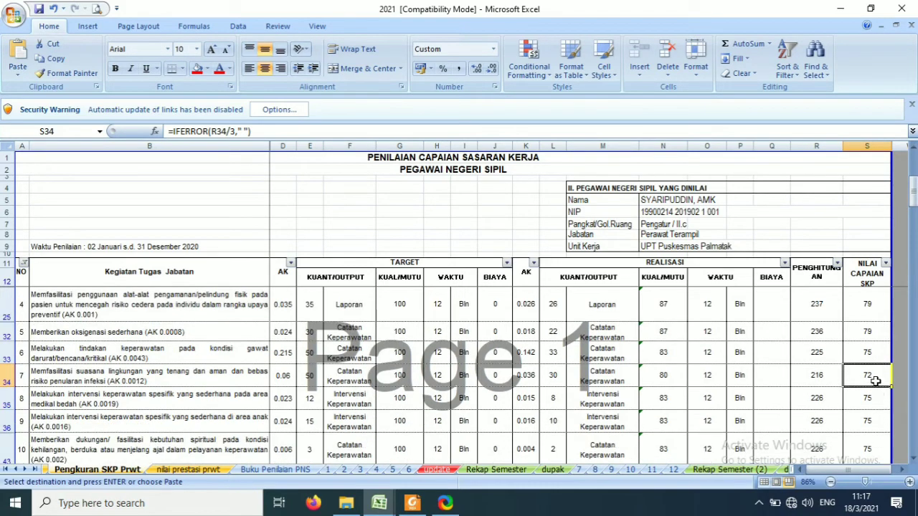
click(305, 375)
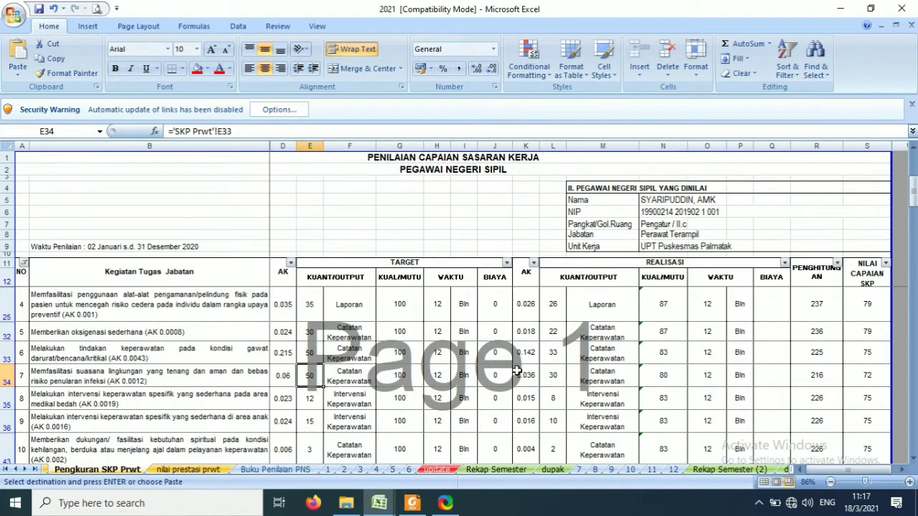
click(553, 378)
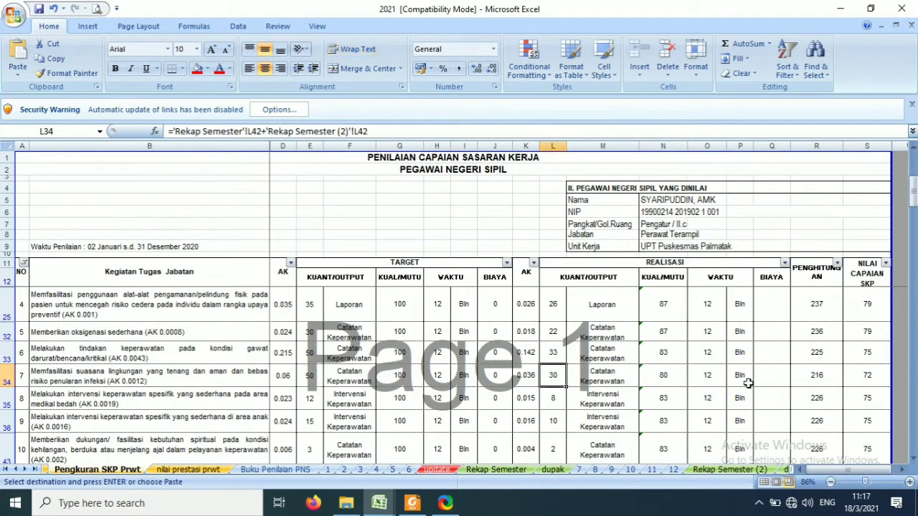
click(852, 380)
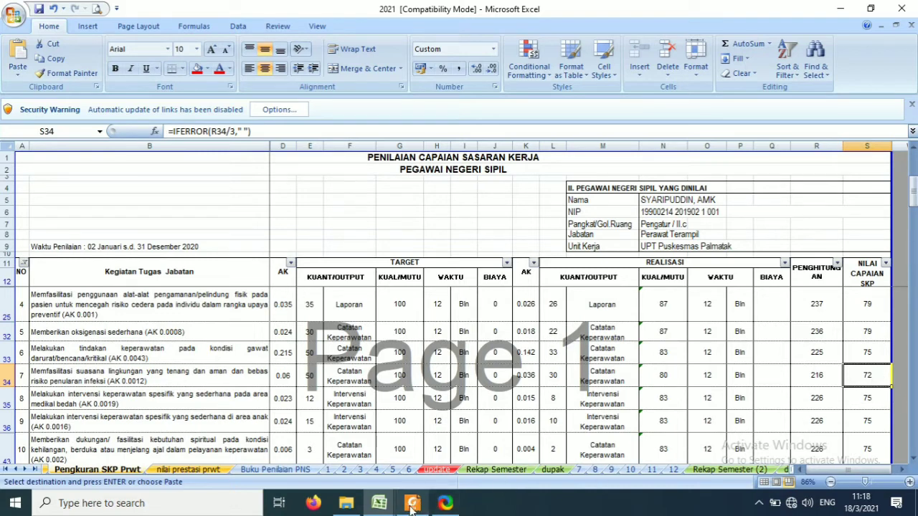
Step: Switch to the PMK No. 1 Th 2019 PDF in Foxit Reader and check the score ranges for the Cukup and Baik ratings
mouse_move(411, 507)
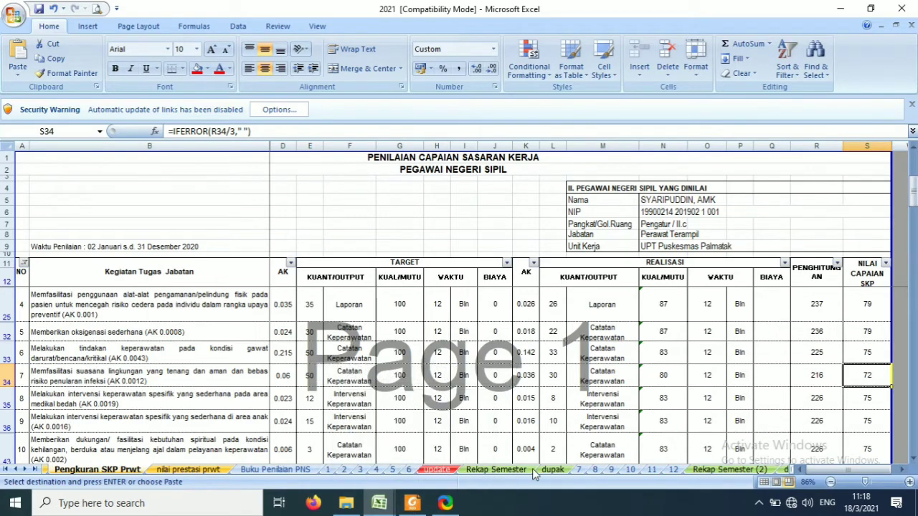
click(421, 506)
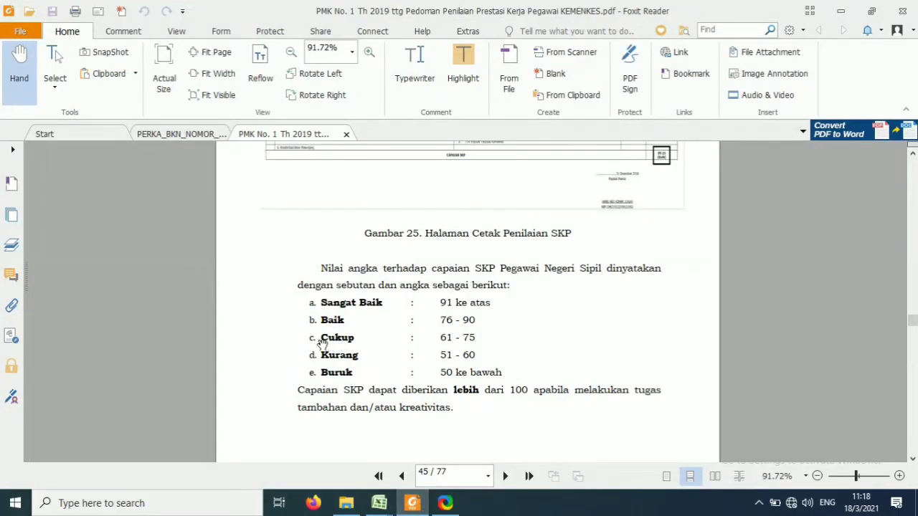
drag(319, 337, 479, 338)
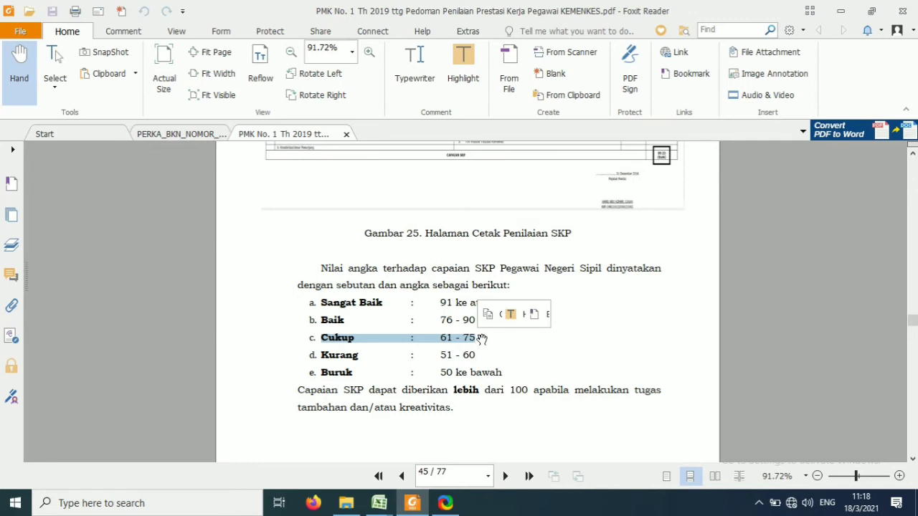
click(318, 320)
drag(319, 320, 474, 320)
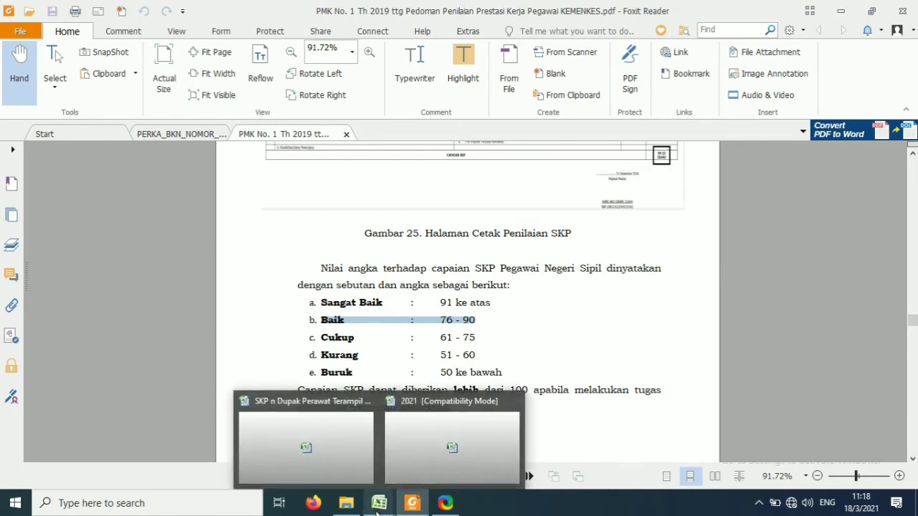
Step: Return to the 2021 workbook in Excel and review the achievement scores of all activities and the overall Nilai Capaian SKP
click(434, 502)
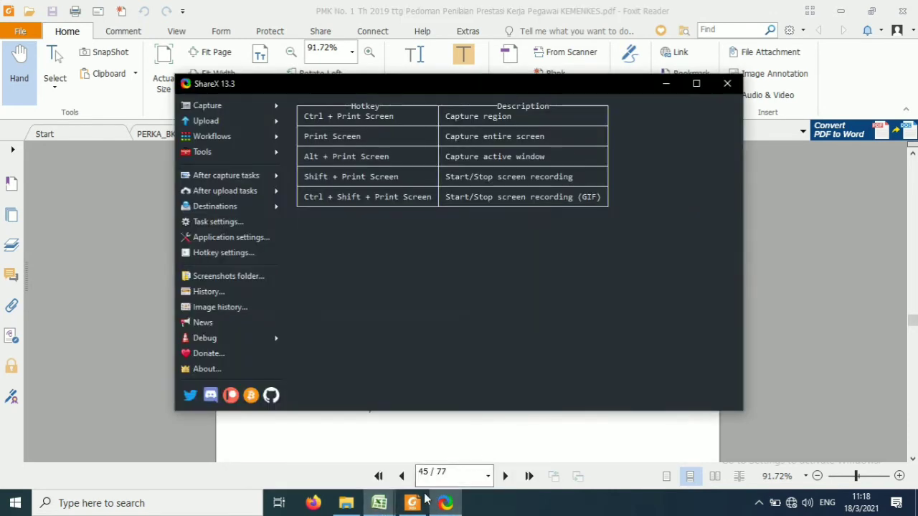
mouse_move(379, 502)
click(426, 472)
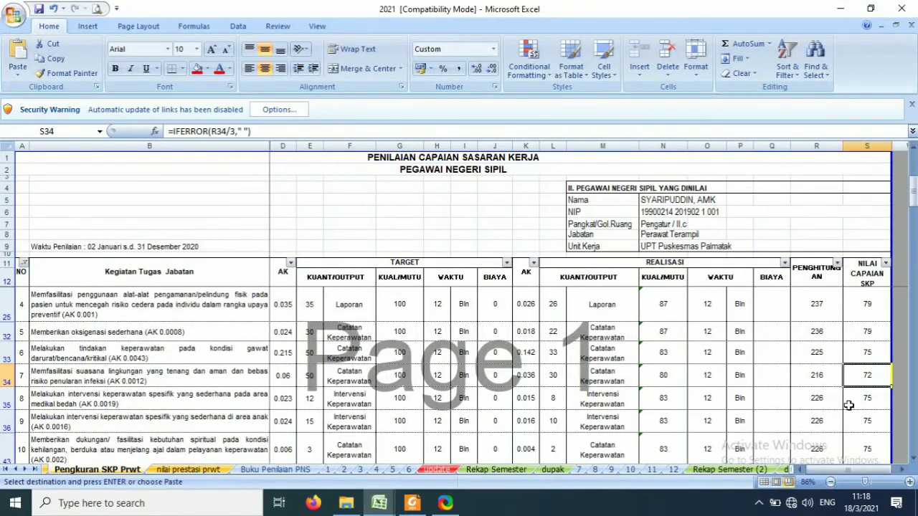
click(874, 352)
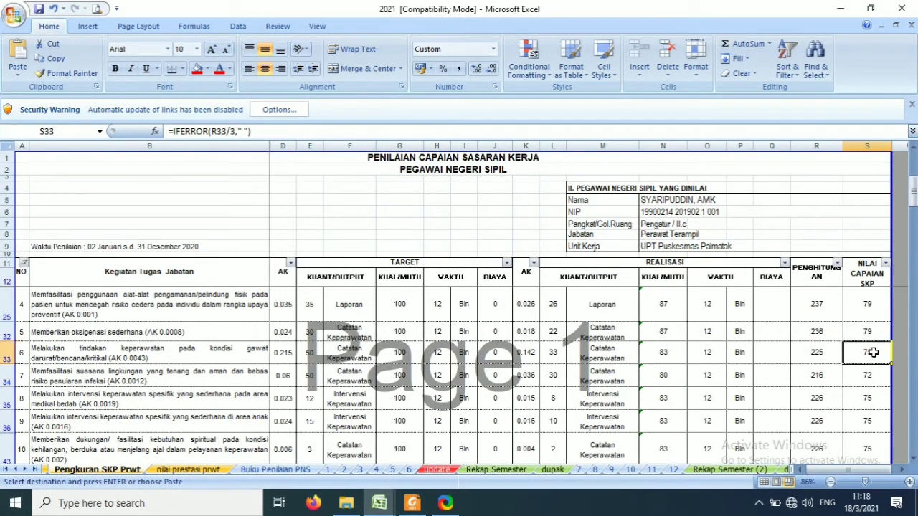
scroll(859, 397, down, 2)
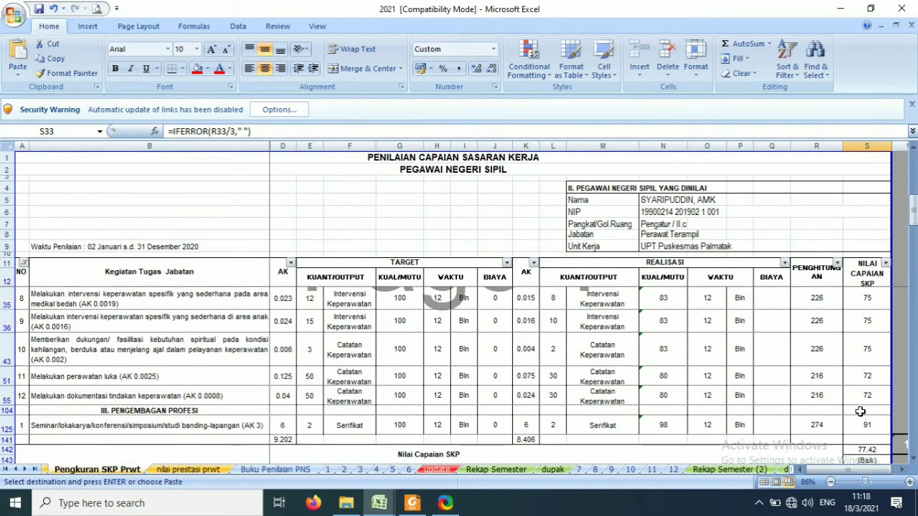
scroll(867, 389, up, 4)
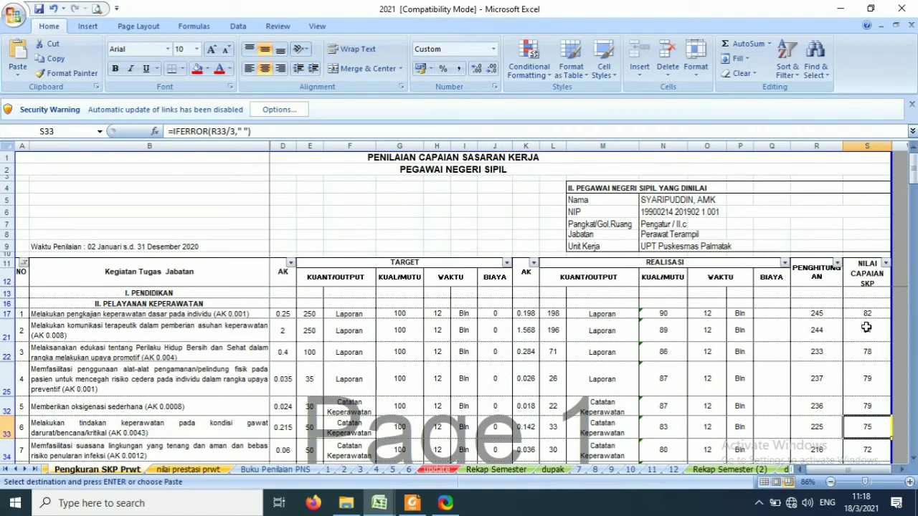
Step: Review the SKP achievement scores of activities 1 to 12 together with the overall Nilai Capaian SKP
drag(867, 321, 874, 441)
scroll(872, 434, down, 2)
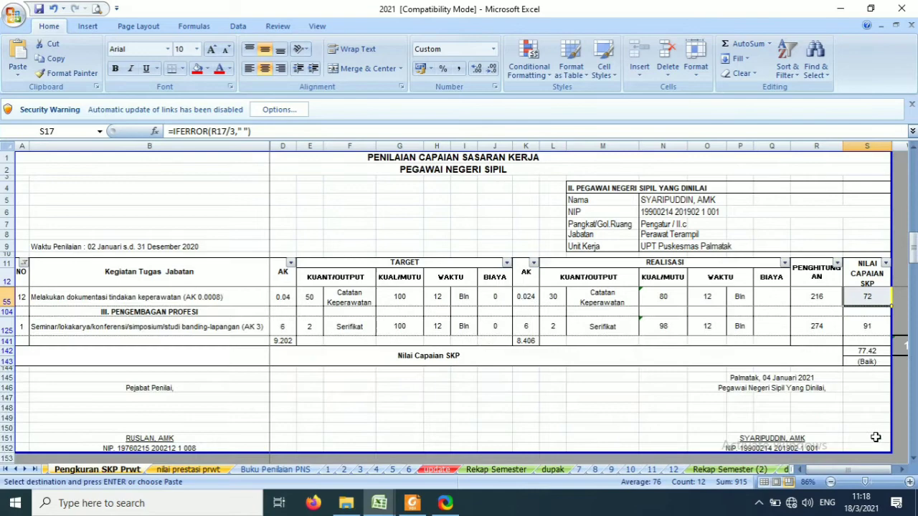
click(867, 352)
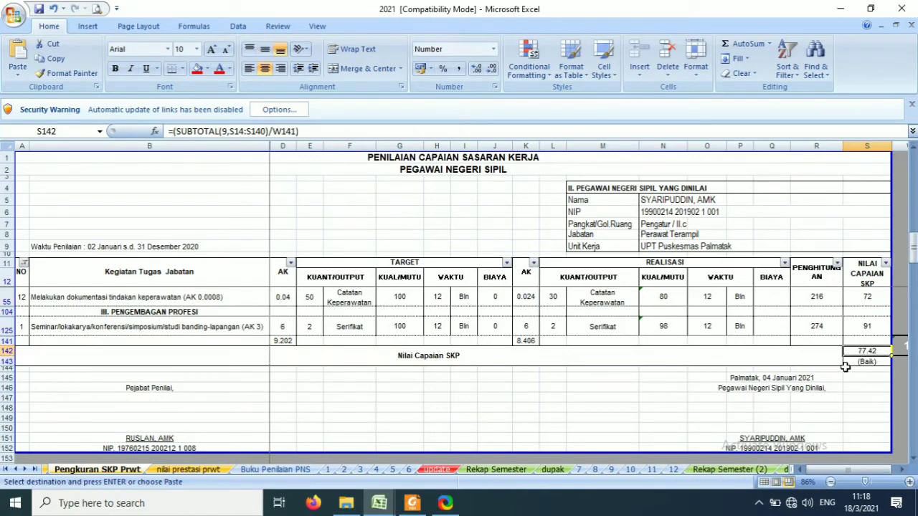
scroll(854, 369, up, 10)
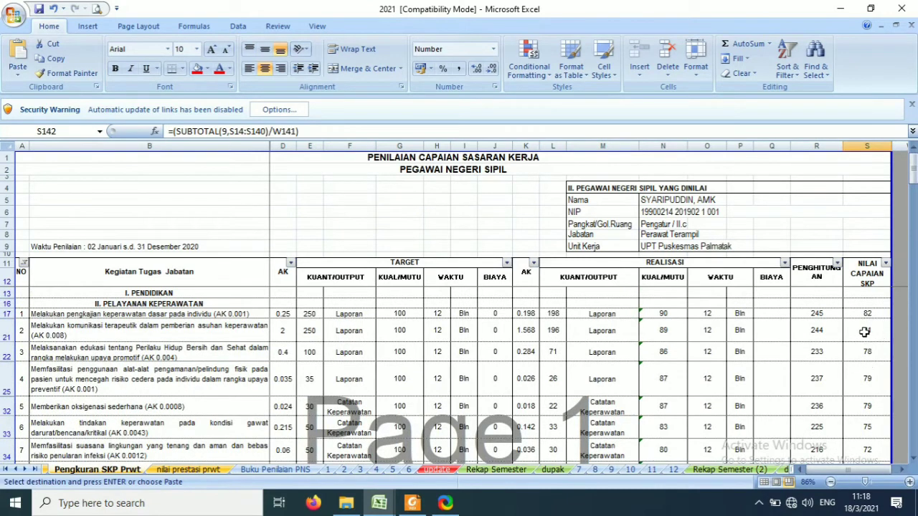
Step: Check the individual Nilai Capaian SKP scores of activities 1 to 5 under Pelayanan Keperawatan
click(865, 315)
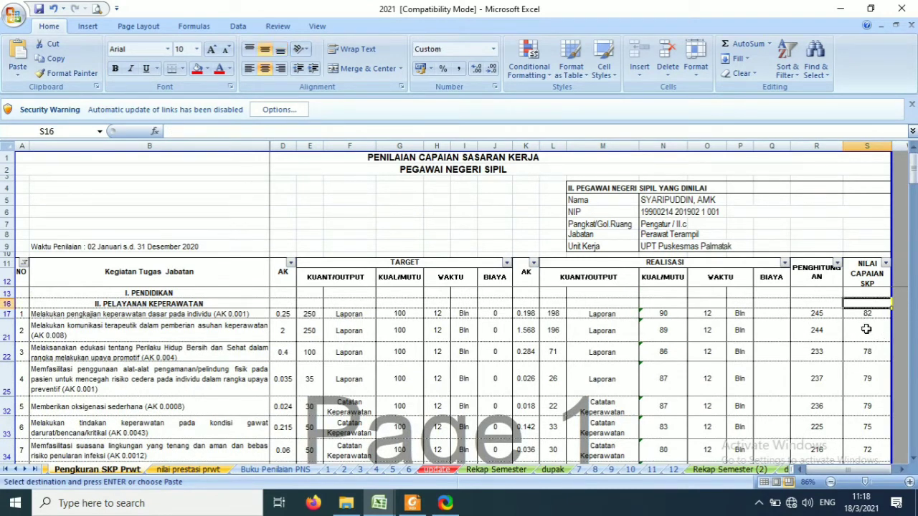
click(866, 331)
scroll(875, 355, down, 1)
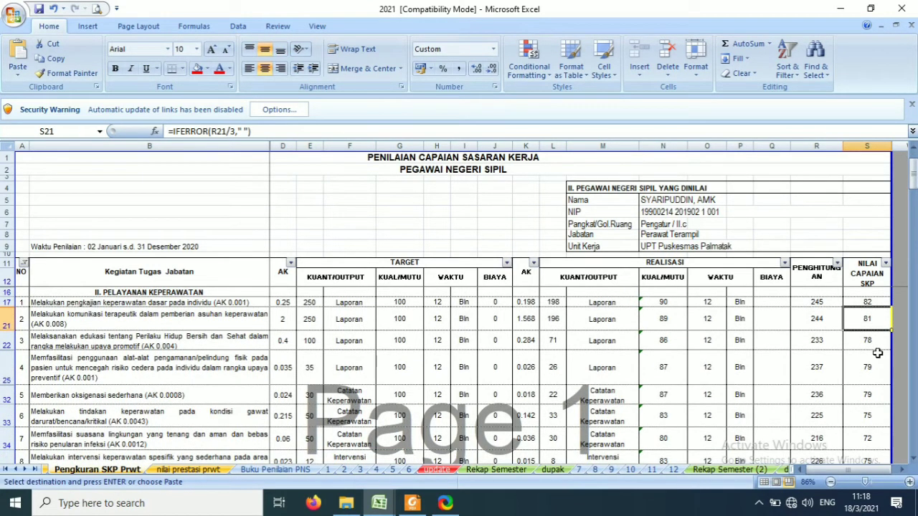
click(877, 376)
click(872, 343)
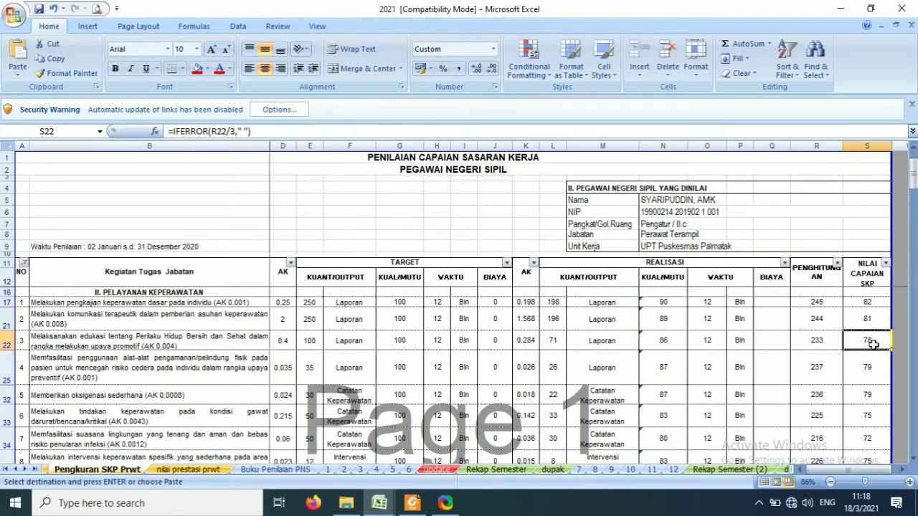
click(872, 382)
click(868, 395)
scroll(875, 423, down, 1)
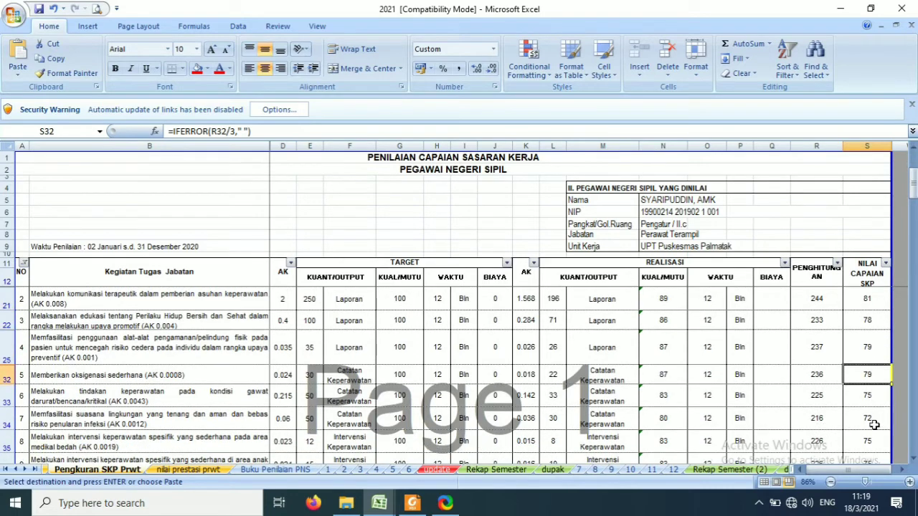
Step: Examine the achievement scores of activities 6 to 12 against the overall Nilai Capaian SKP and its rating
scroll(882, 409, down, 3)
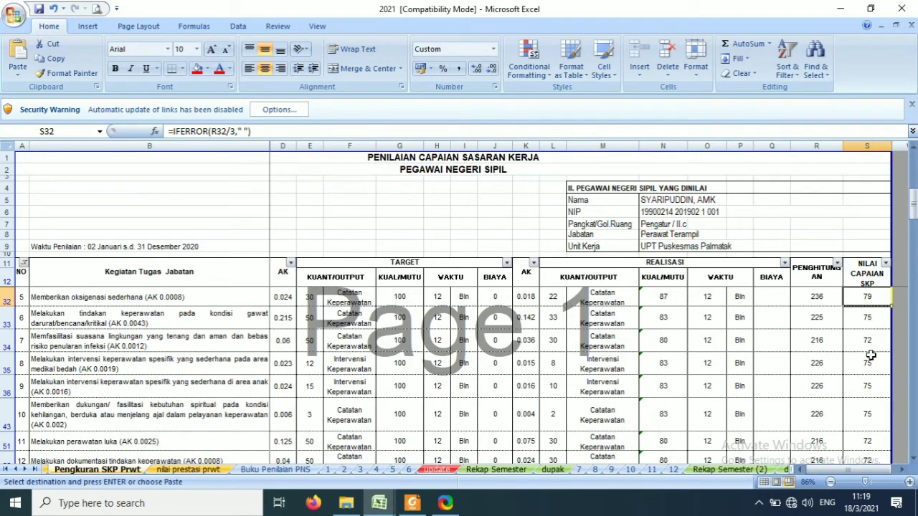
drag(873, 325, 869, 447)
scroll(853, 405, up, 1)
scroll(873, 365, down, 2)
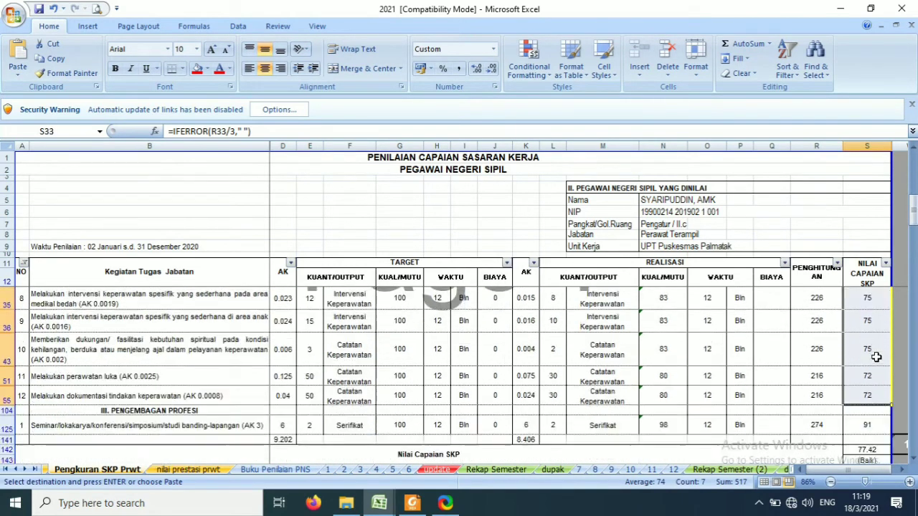
scroll(876, 356, down, 1)
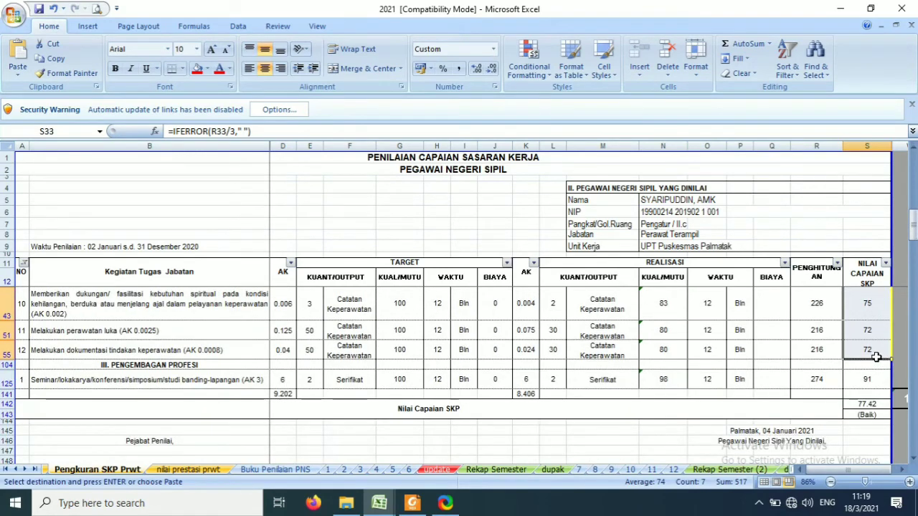
click(874, 404)
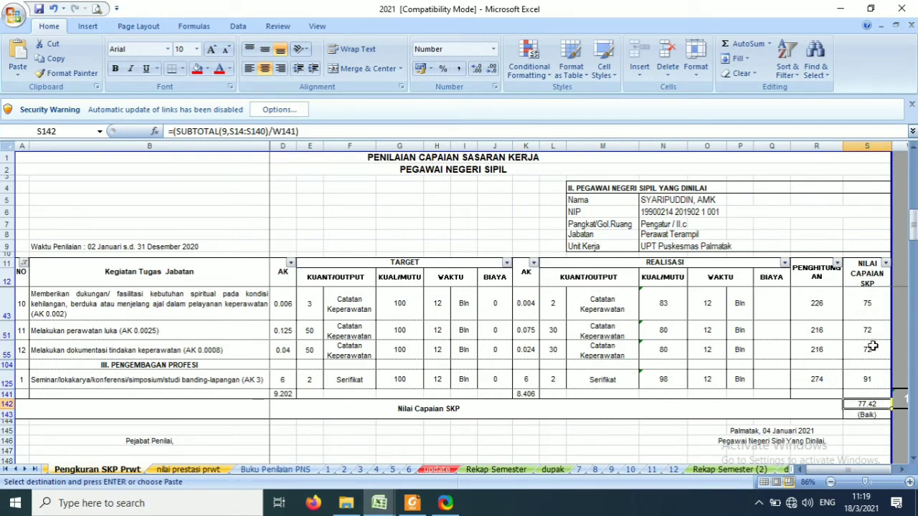
scroll(870, 347, up, 1)
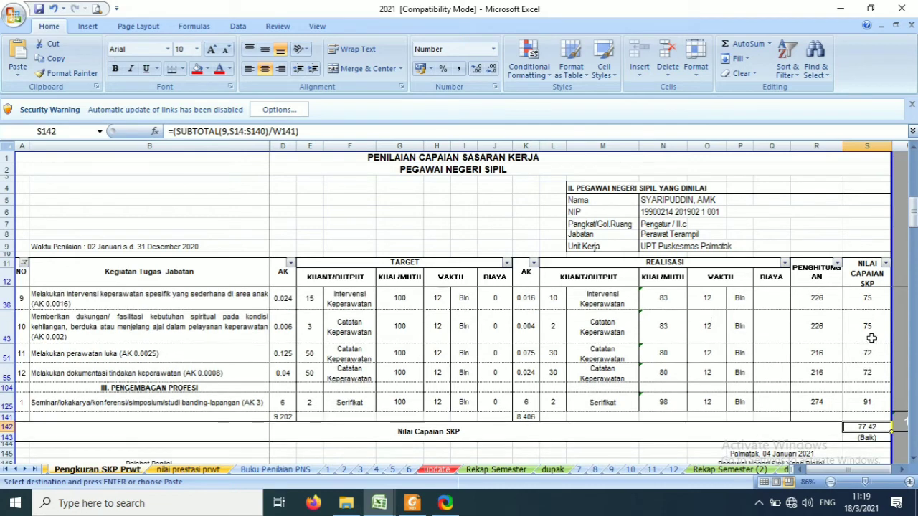
click(872, 334)
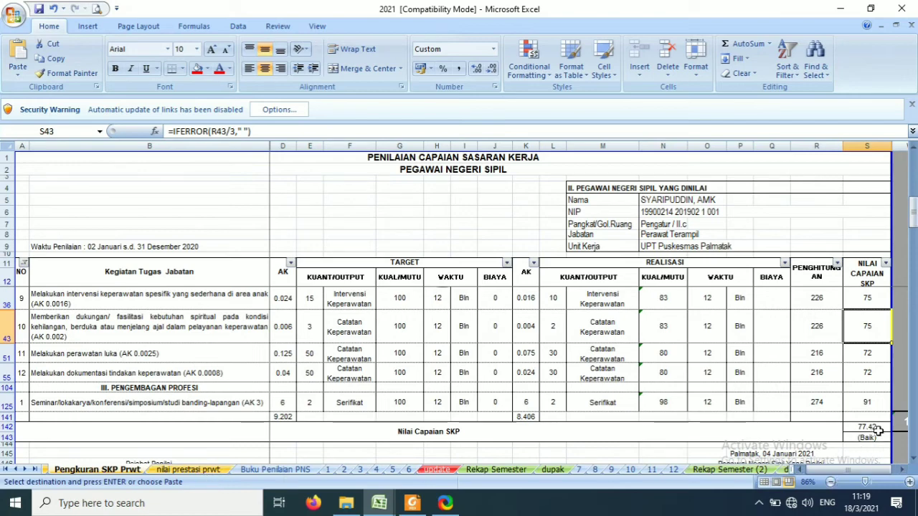
Step: Open the nilai prestasi prwt sheet and review the SKP score, the Perilaku Kerja scores and the Nilai Prestasi Kerja
click(203, 470)
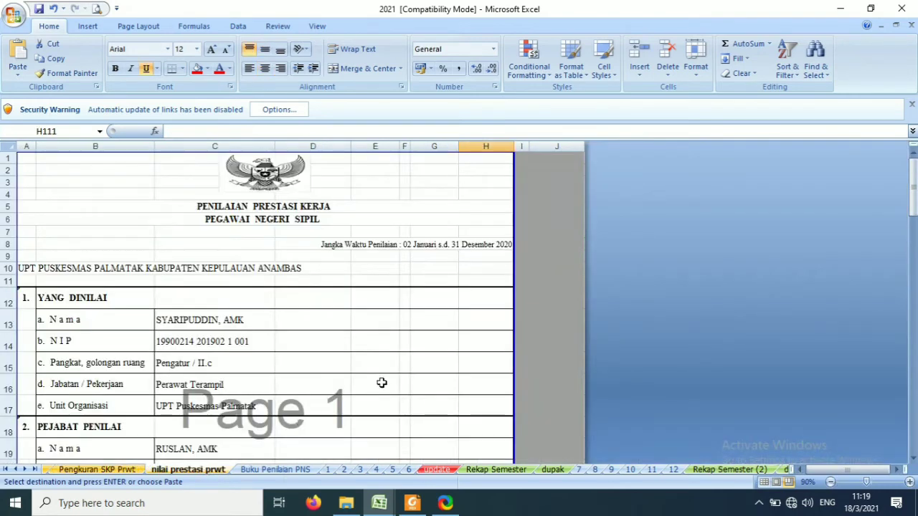
scroll(387, 376, down, 10)
scroll(408, 359, up, 2)
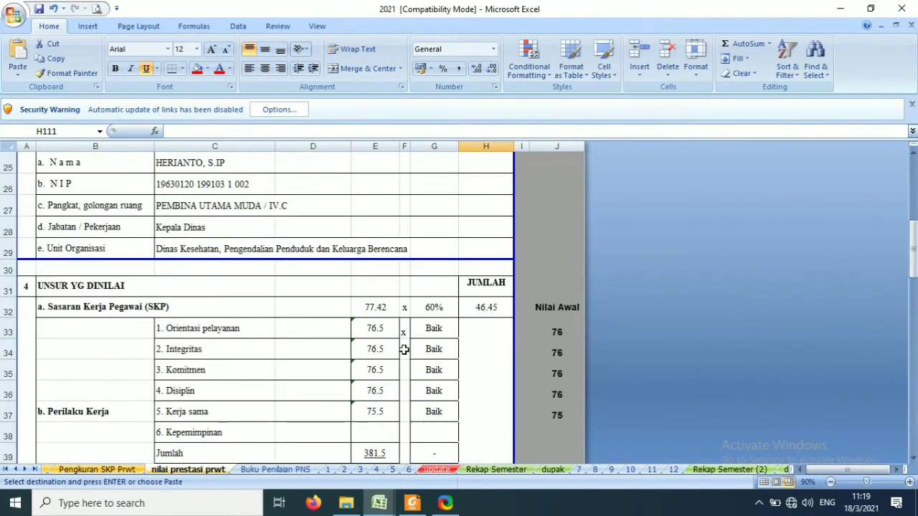
click(387, 309)
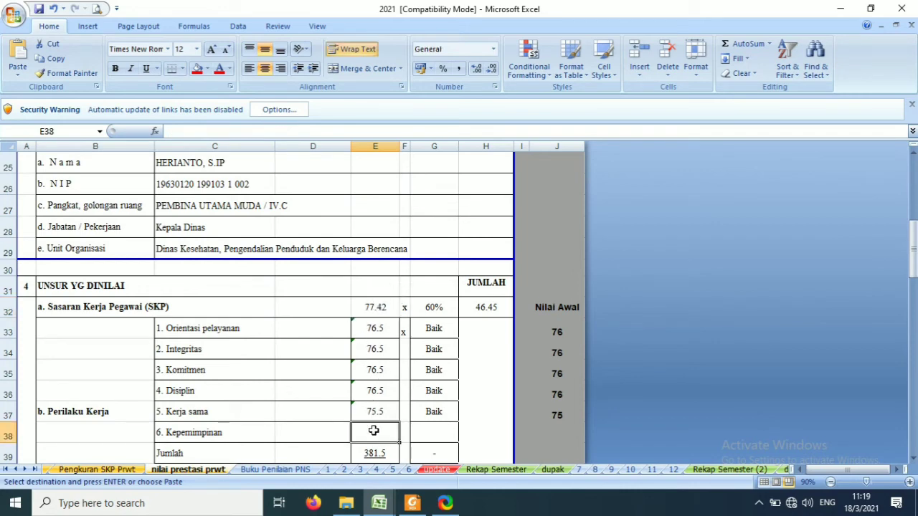
drag(380, 307, 394, 429)
scroll(466, 415, down, 2)
click(480, 396)
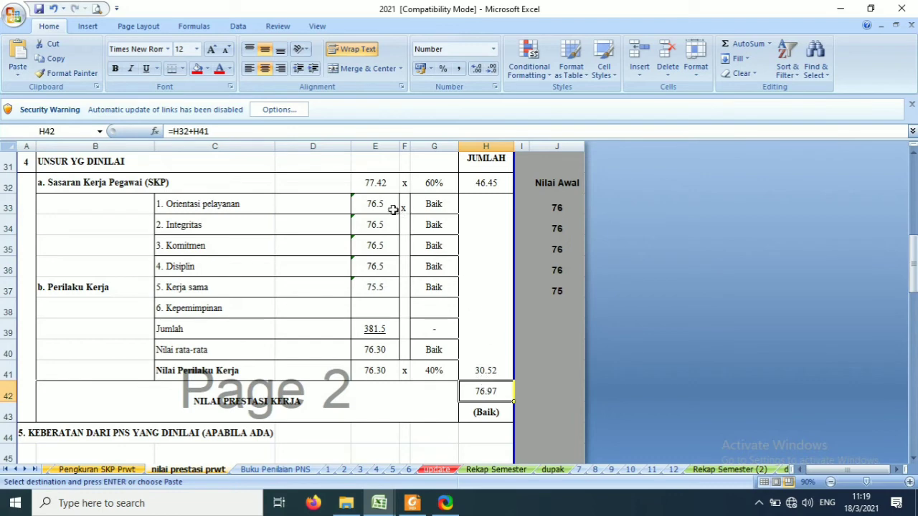
Step: Compare the SKP score with the five Perilaku Kerja scores and check the final Nilai Prestasi Kerja rating
click(378, 186)
click(371, 204)
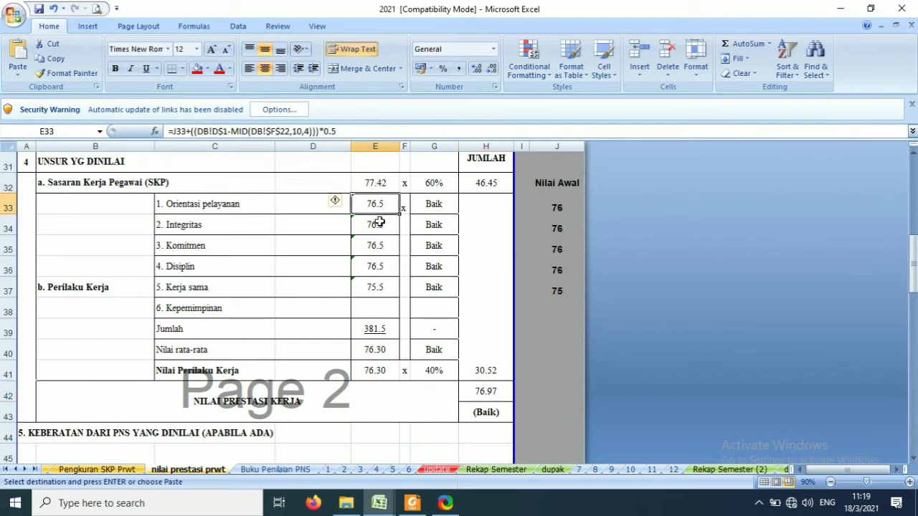
click(373, 228)
drag(379, 186, 378, 289)
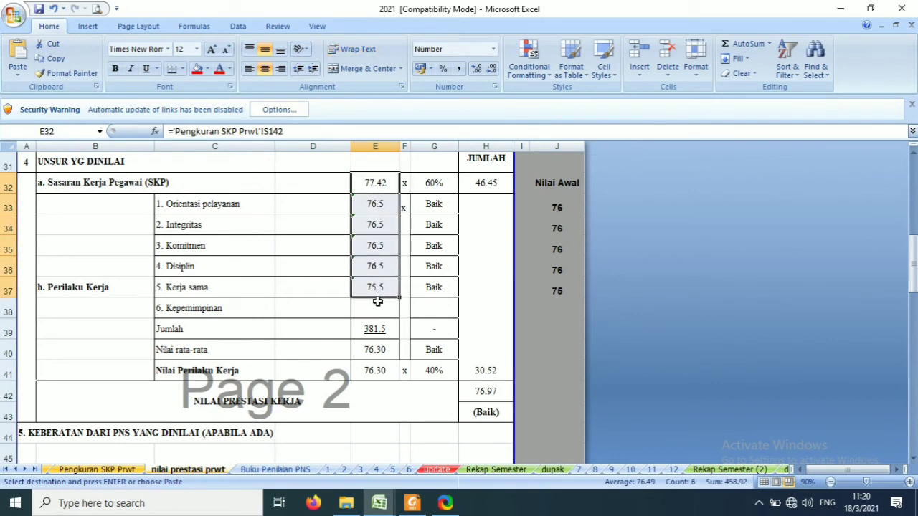
click(486, 413)
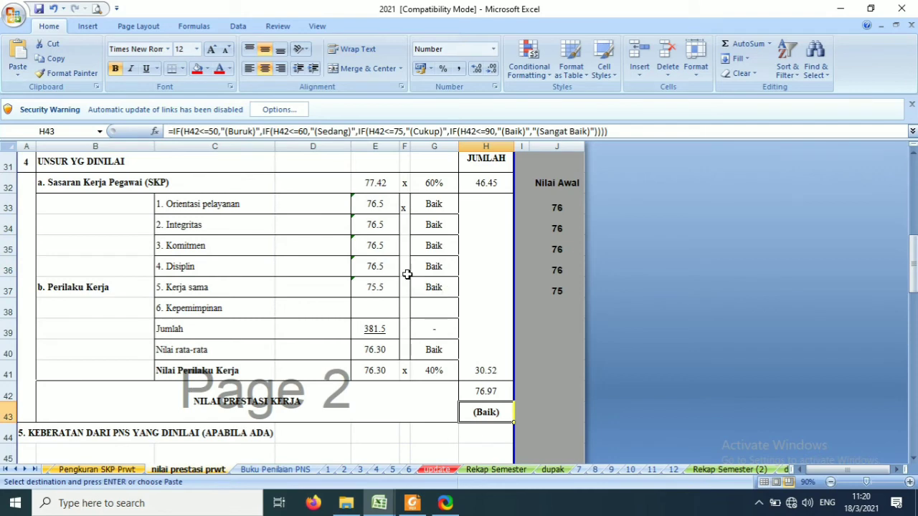
Step: Inspect the SKP score and the individual scores for Orientasi pelayanan, Integritas, Komitmen, Disiplin and Kerja sama
click(397, 239)
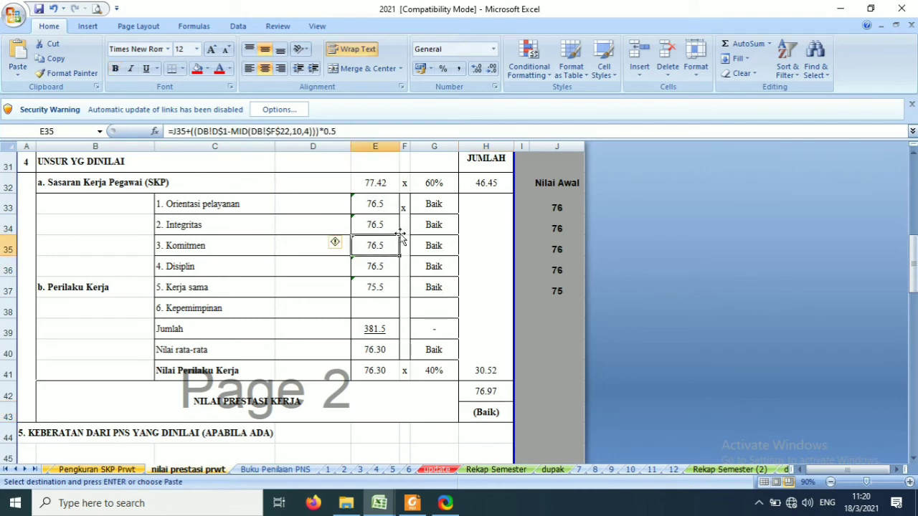
click(377, 182)
click(363, 207)
click(370, 225)
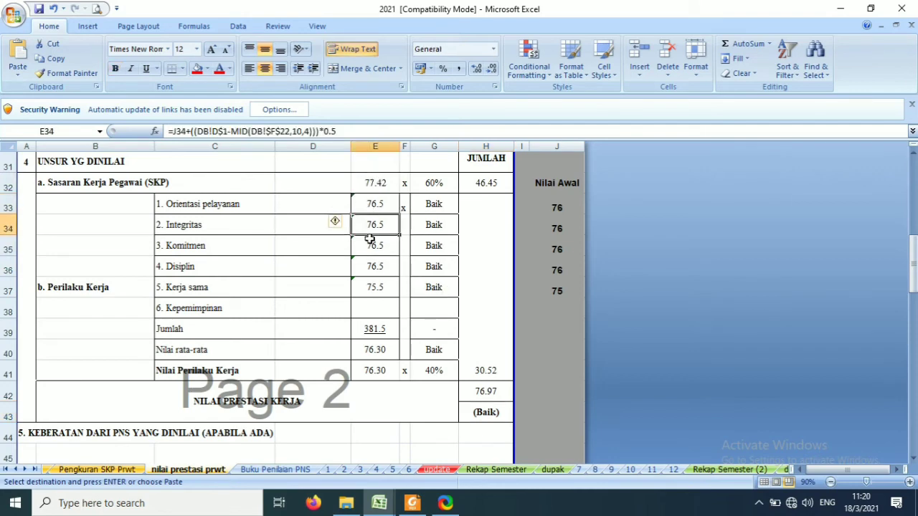
click(370, 239)
click(377, 289)
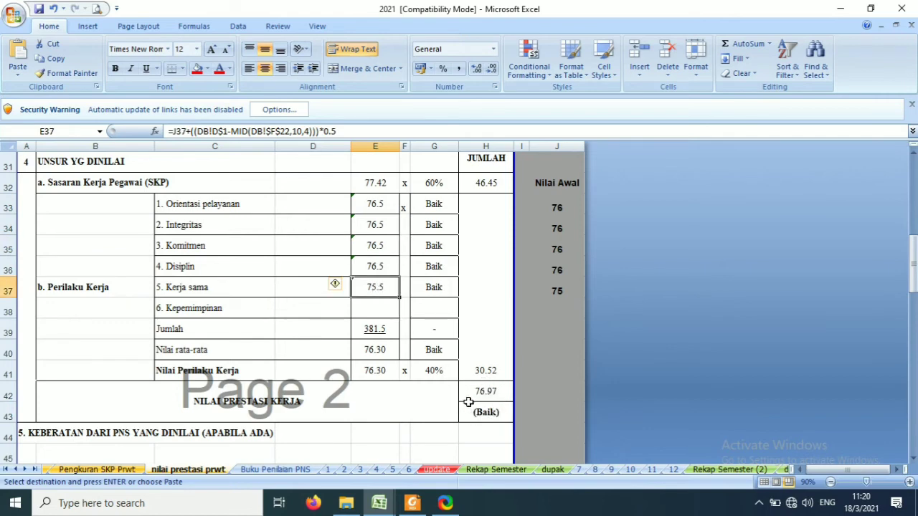
click(384, 267)
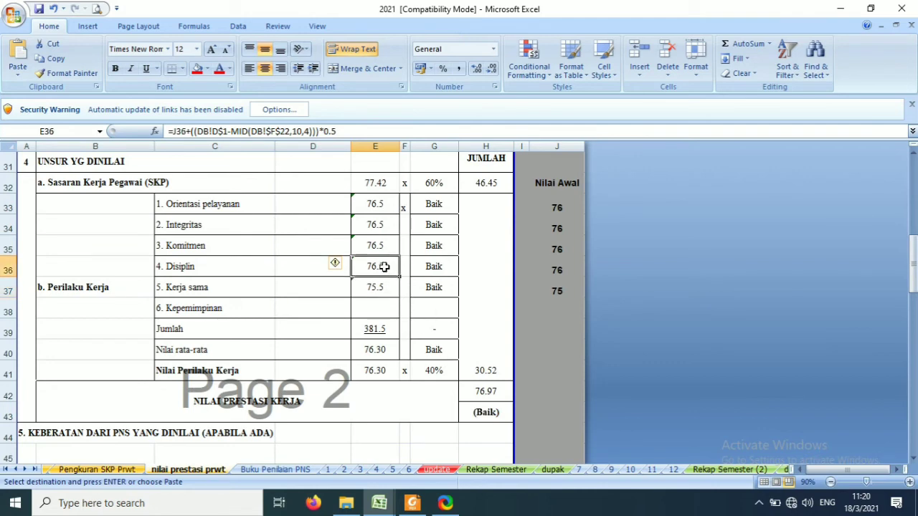
Step: Check the ratings of the five work behaviour elements and the final performance rating against the scores in column E
drag(437, 204, 441, 286)
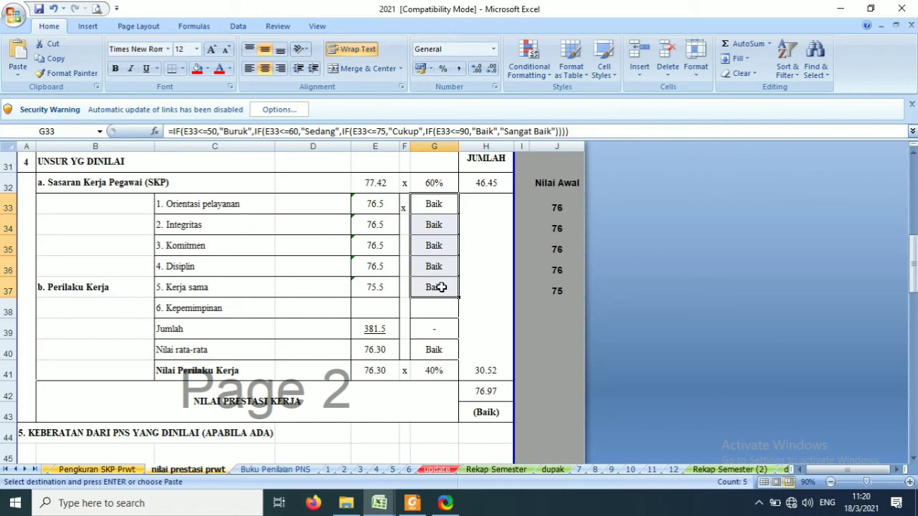
click(486, 413)
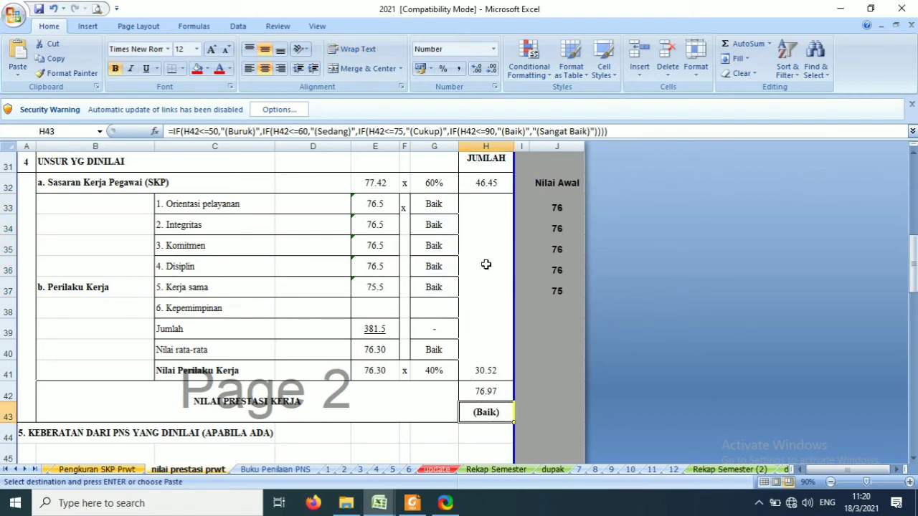
click(382, 188)
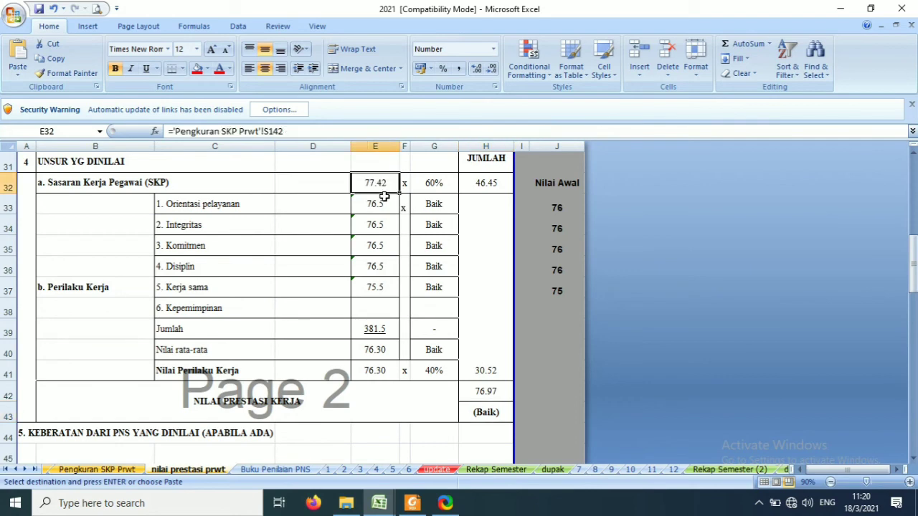
drag(384, 196, 387, 349)
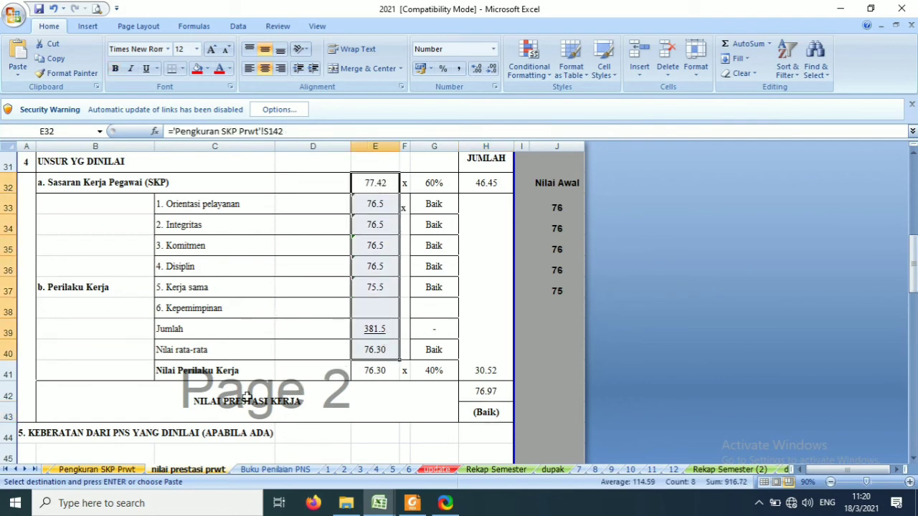
Step: Return to the Pengkuran SKP Prwt sheet and recheck the overall Nilai Capaian SKP alongside the activity scores
click(100, 470)
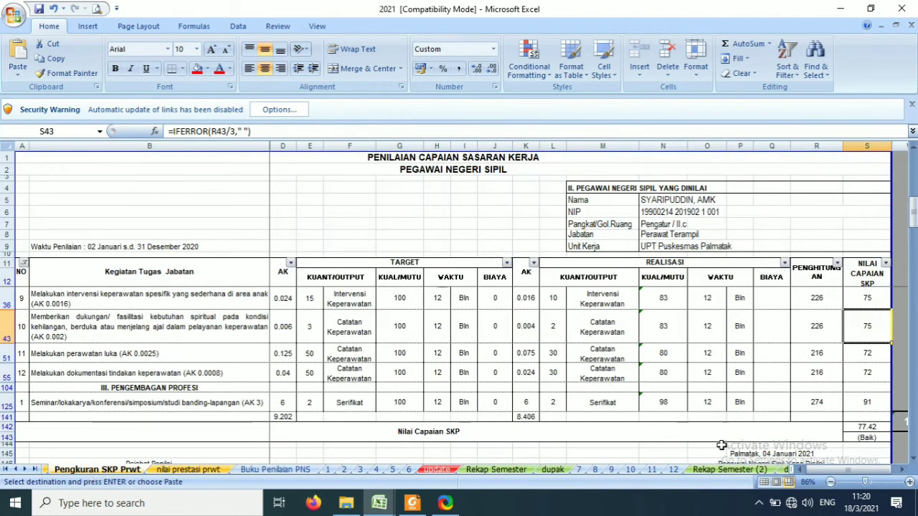
click(850, 426)
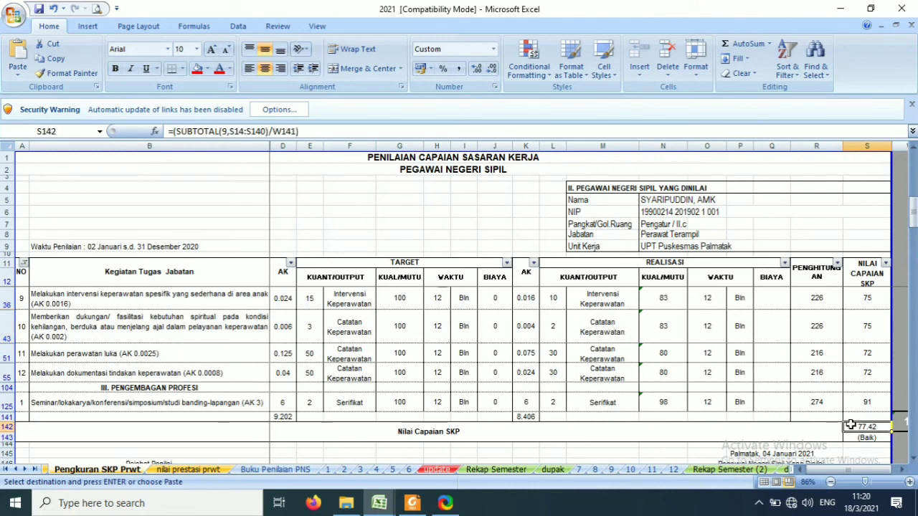
scroll(855, 421, up, 8)
scroll(860, 417, down, 6)
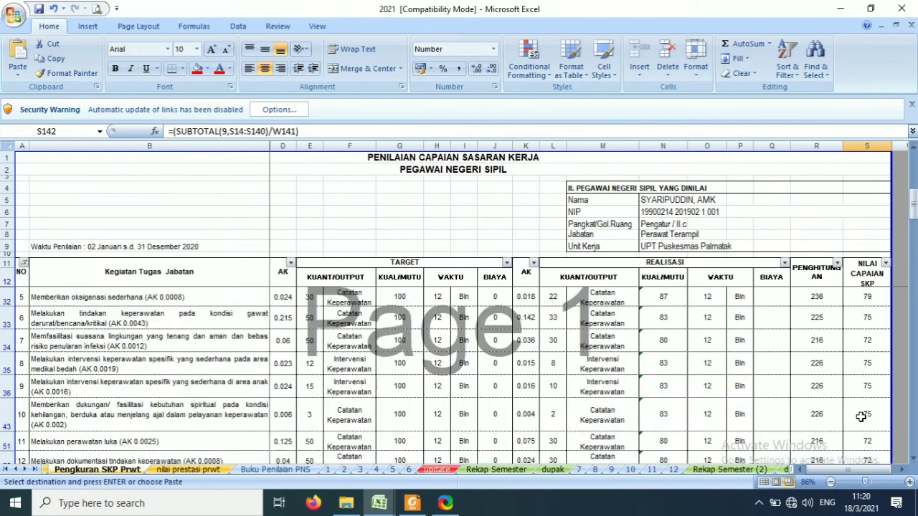
scroll(860, 418, down, 3)
scroll(860, 416, up, 1)
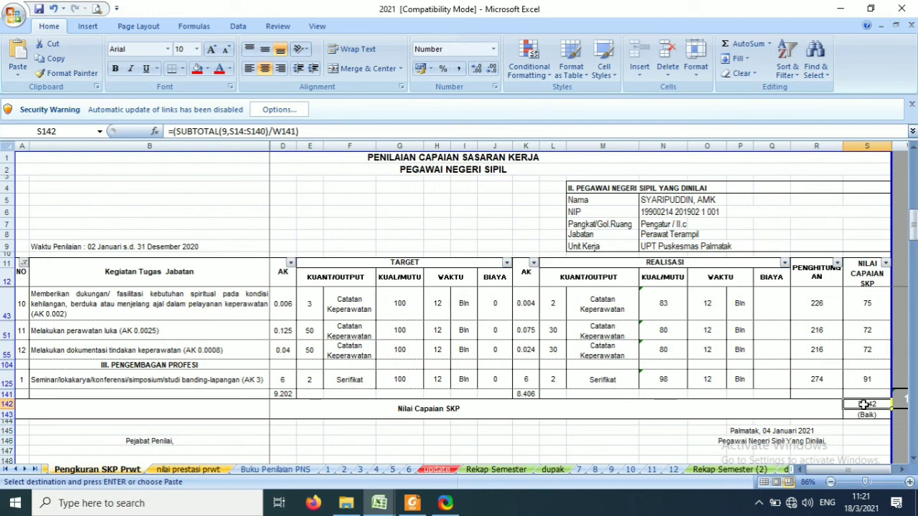
click(759, 503)
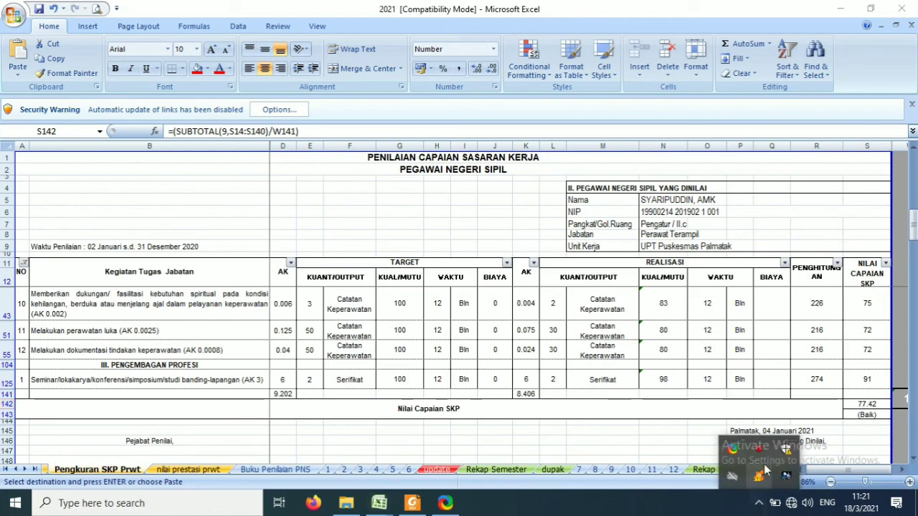